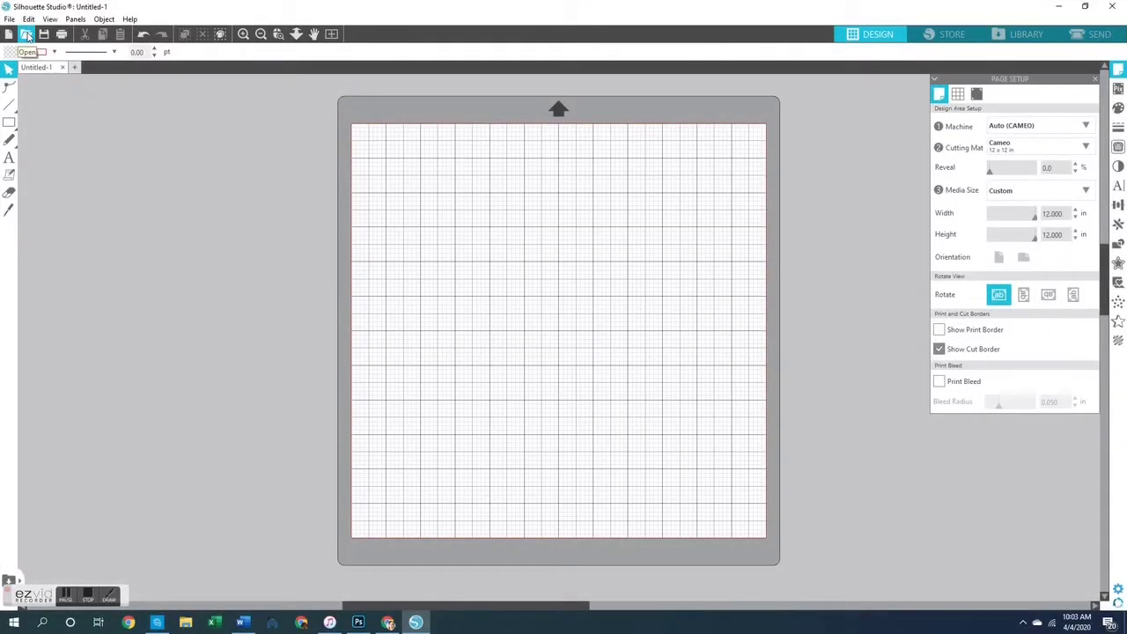
Open the friends digital stamp from the AEdwards_StampSet_Friends folder
click(26, 35)
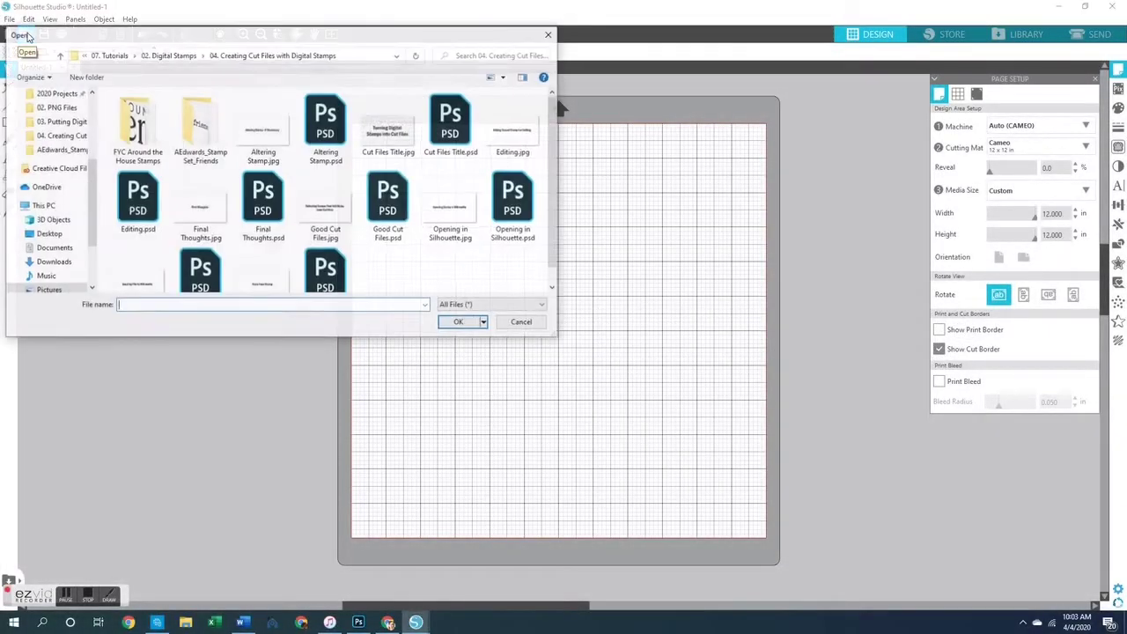
double_click(202, 121)
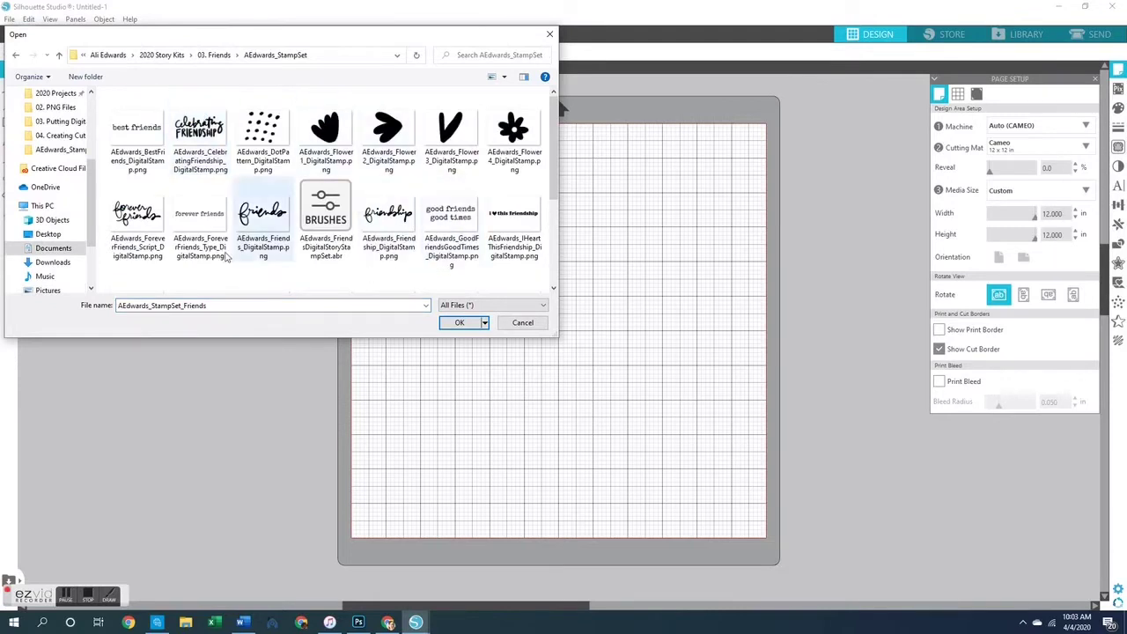
double_click(272, 226)
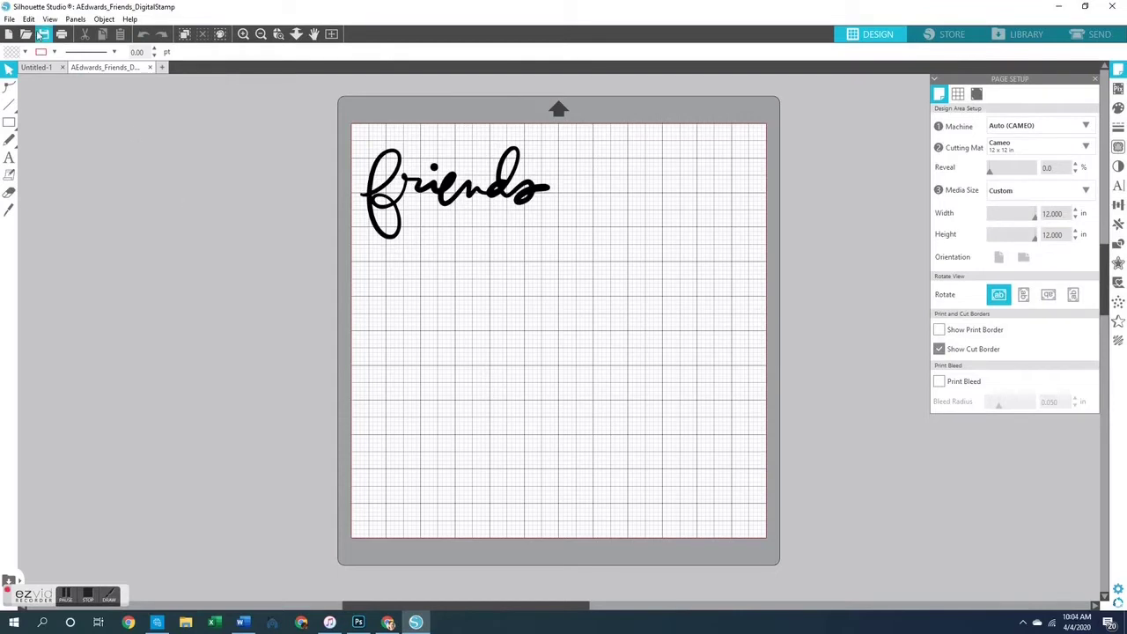
Open house.png from the FYC Around the House Stamps folder in its own tab
click(27, 33)
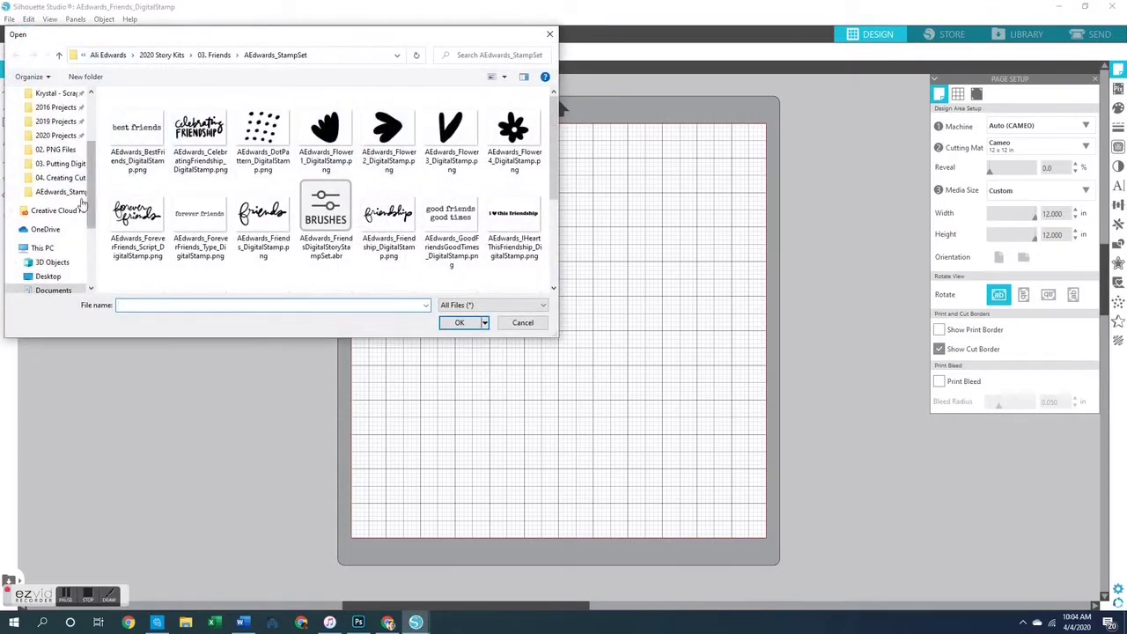
click(60, 177)
double_click(130, 131)
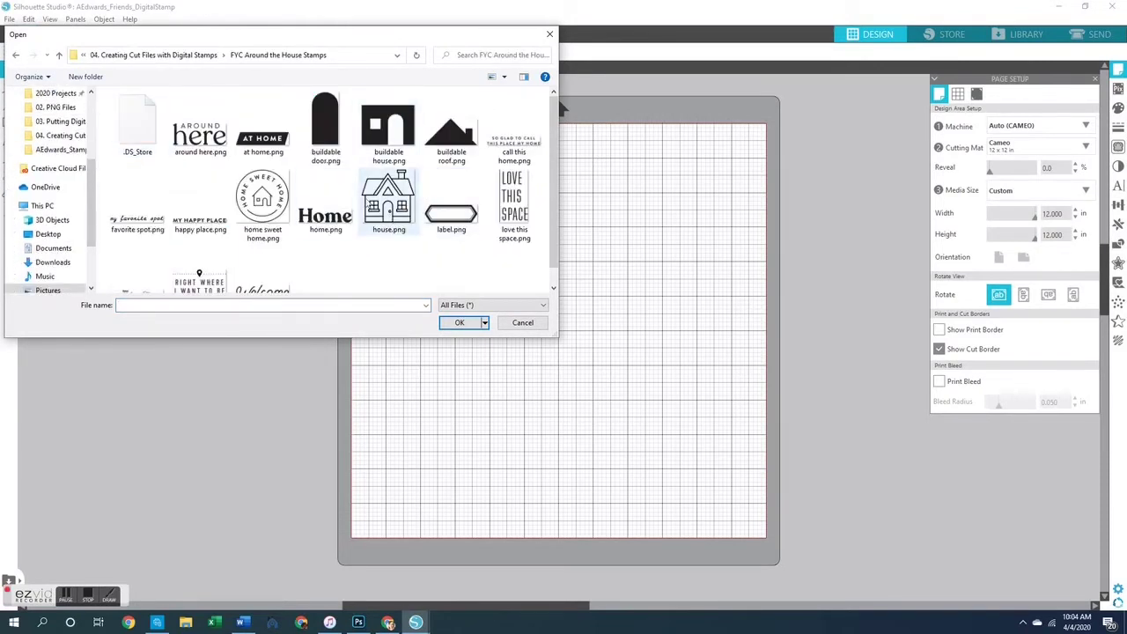
double_click(389, 209)
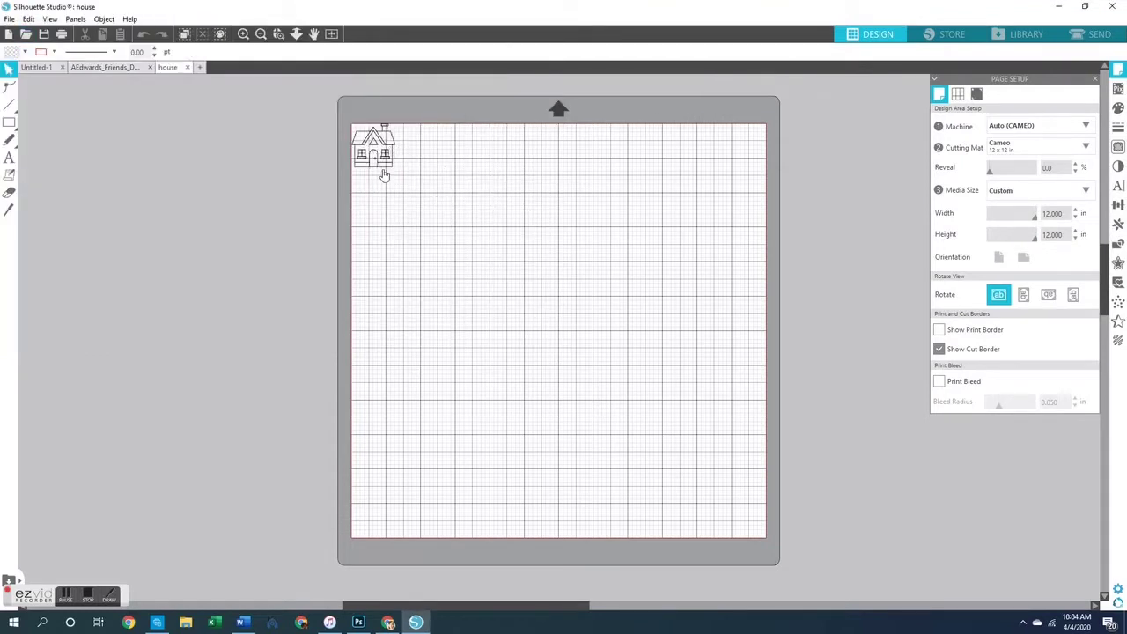
Scale the friends stamp design up to about 7.000 in wide
click(106, 67)
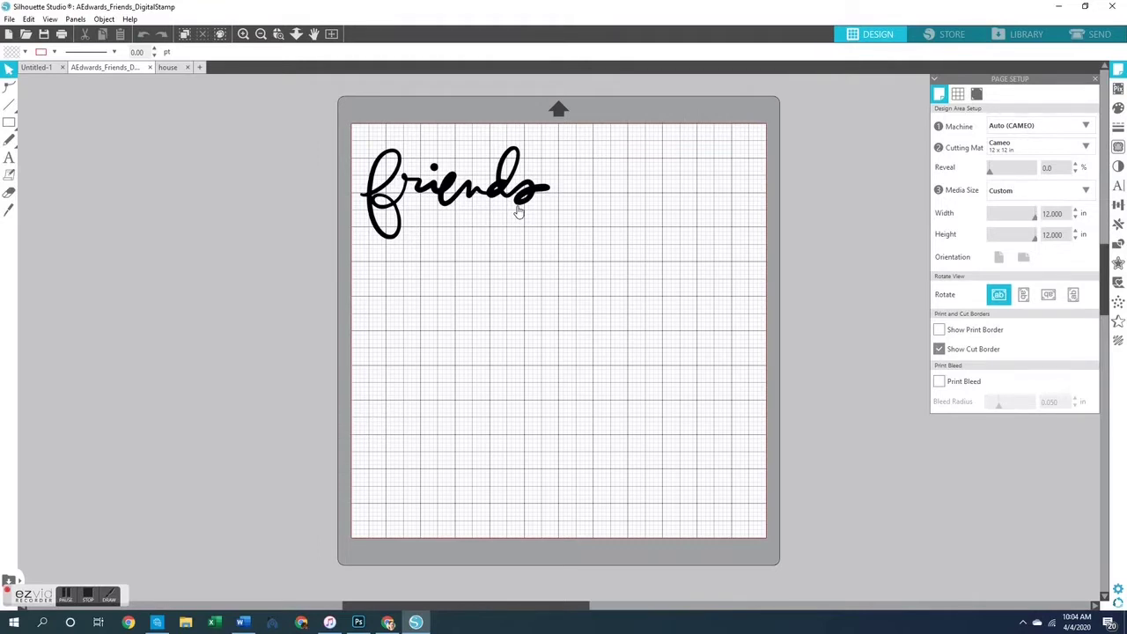
click(448, 192)
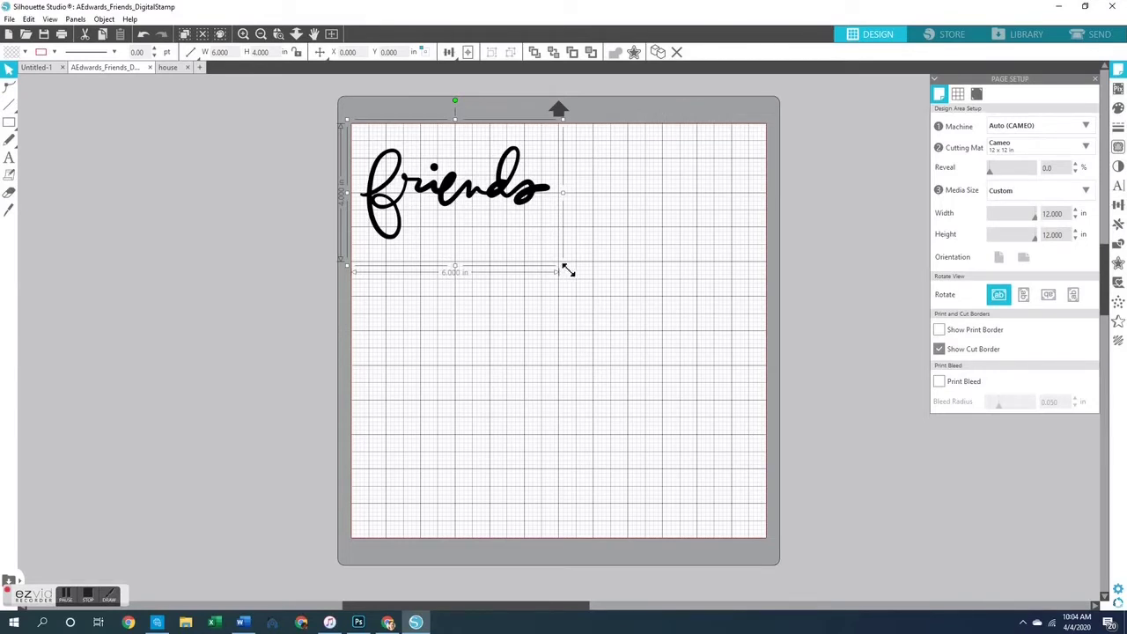
drag(564, 270, 534, 388)
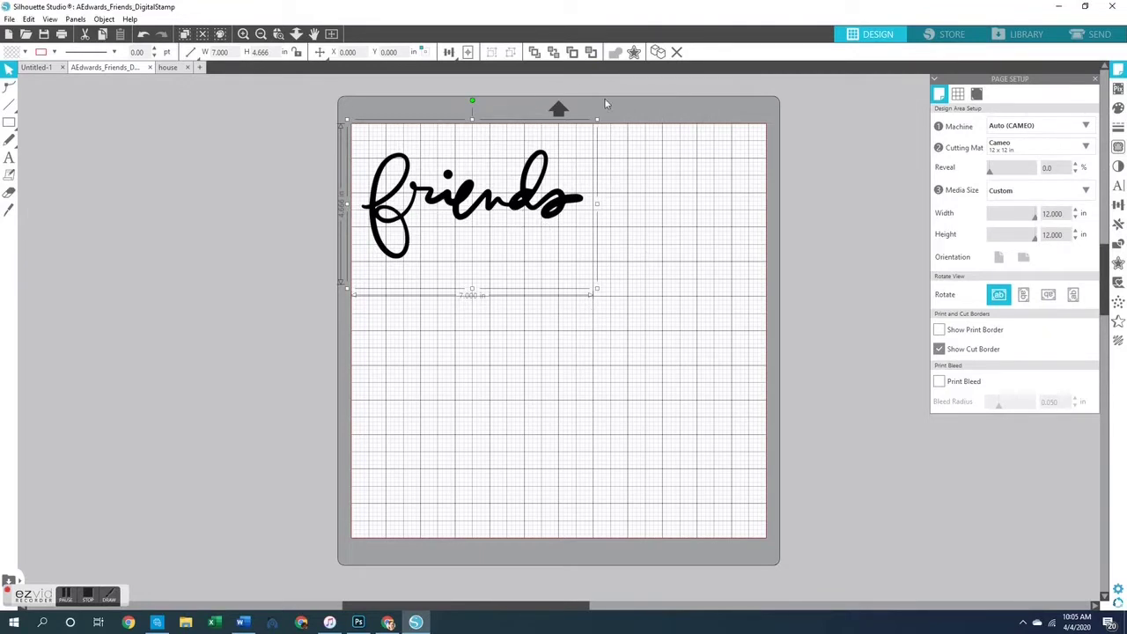
click(720, 233)
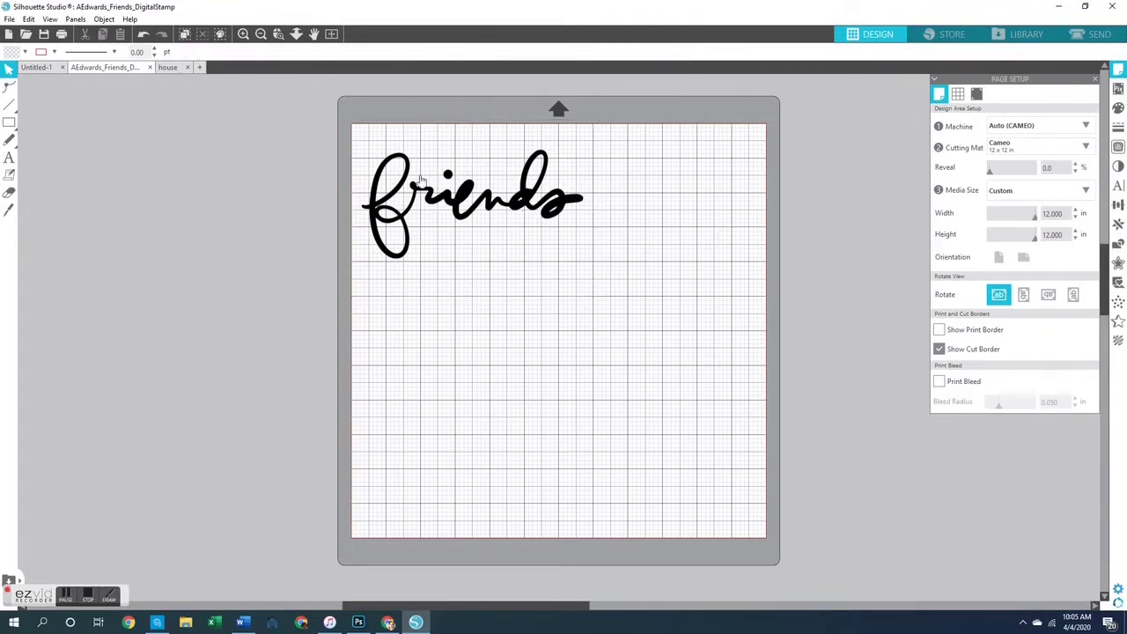
Enlarge the house design to about 5.002 in square
click(165, 67)
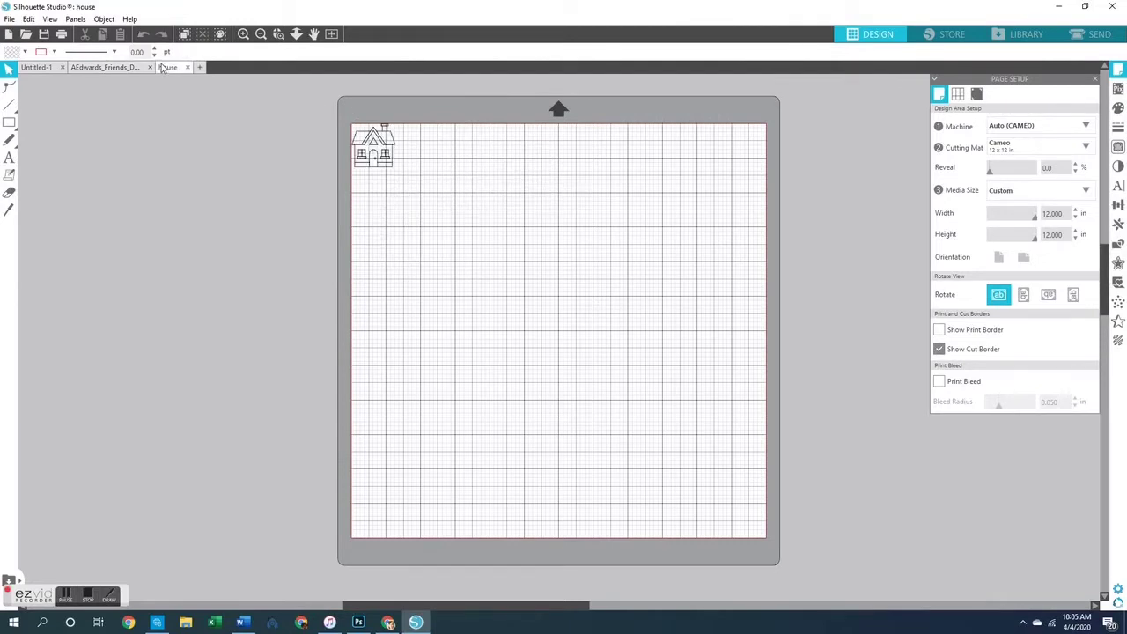
click(390, 153)
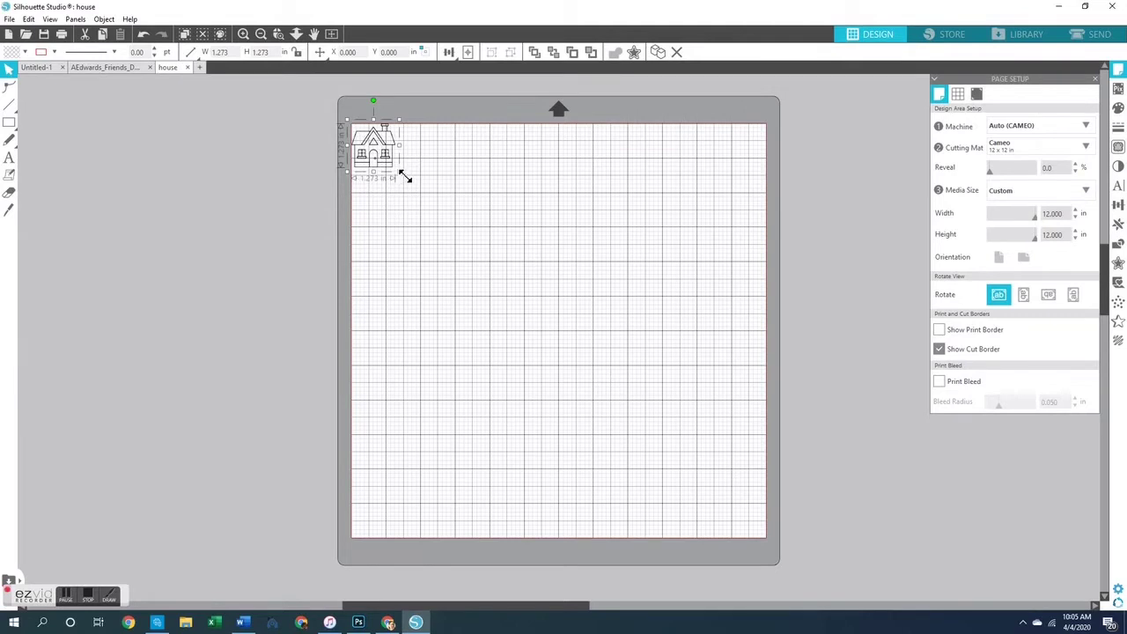
drag(404, 177, 539, 333)
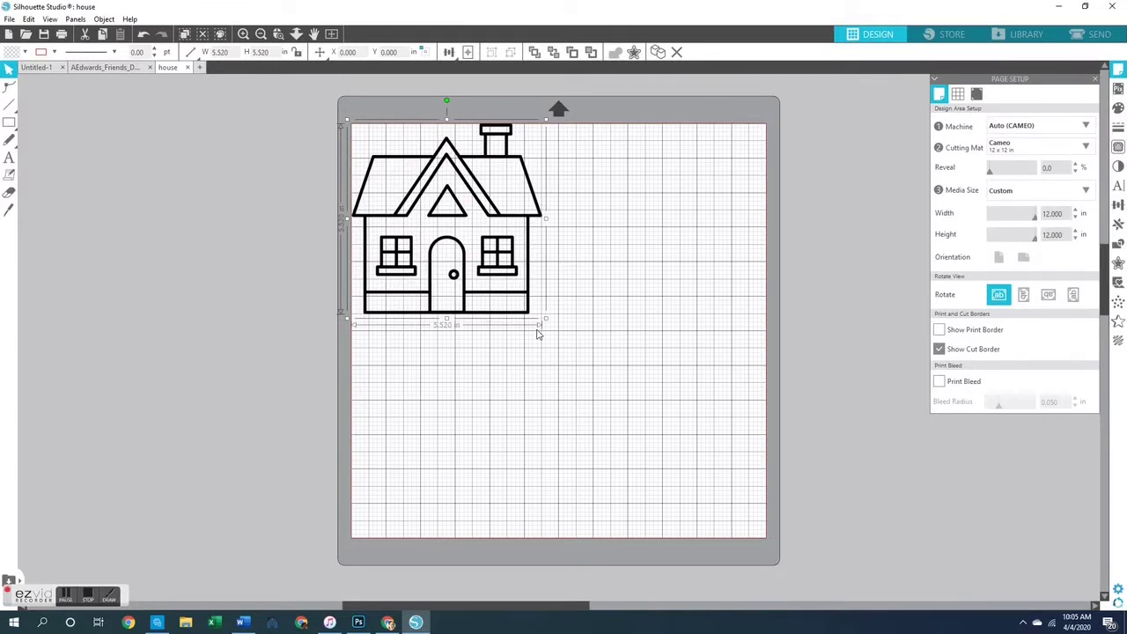
drag(539, 333, 506, 329)
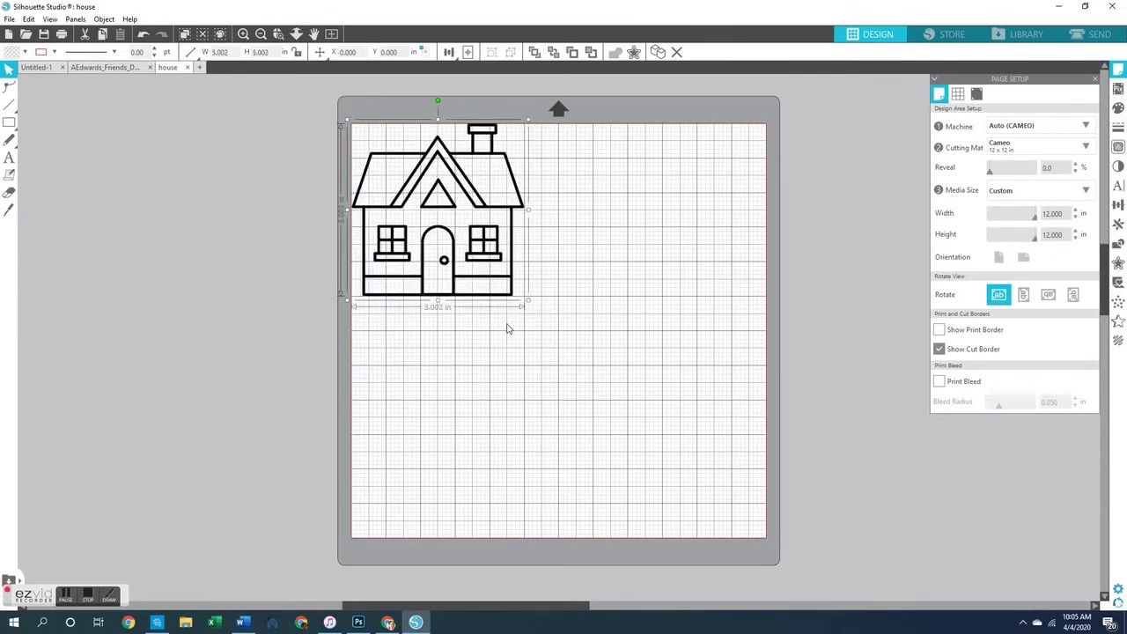
click(618, 397)
Move the house slightly right and down from the mat's top-left corner
click(464, 199)
click(596, 335)
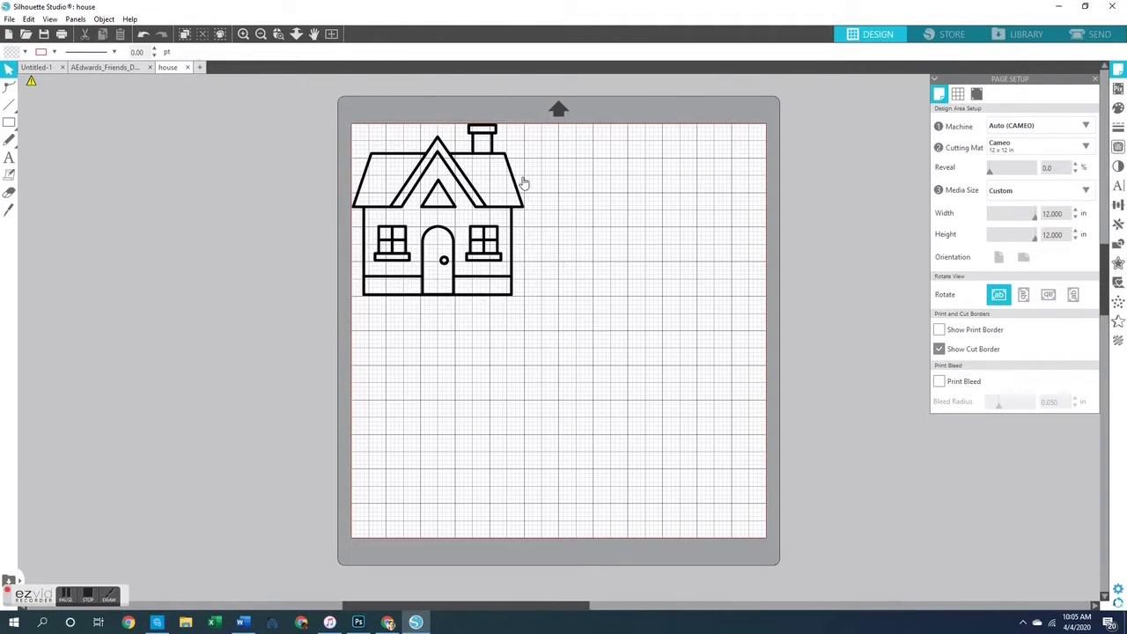
drag(519, 180, 539, 210)
click(29, 19)
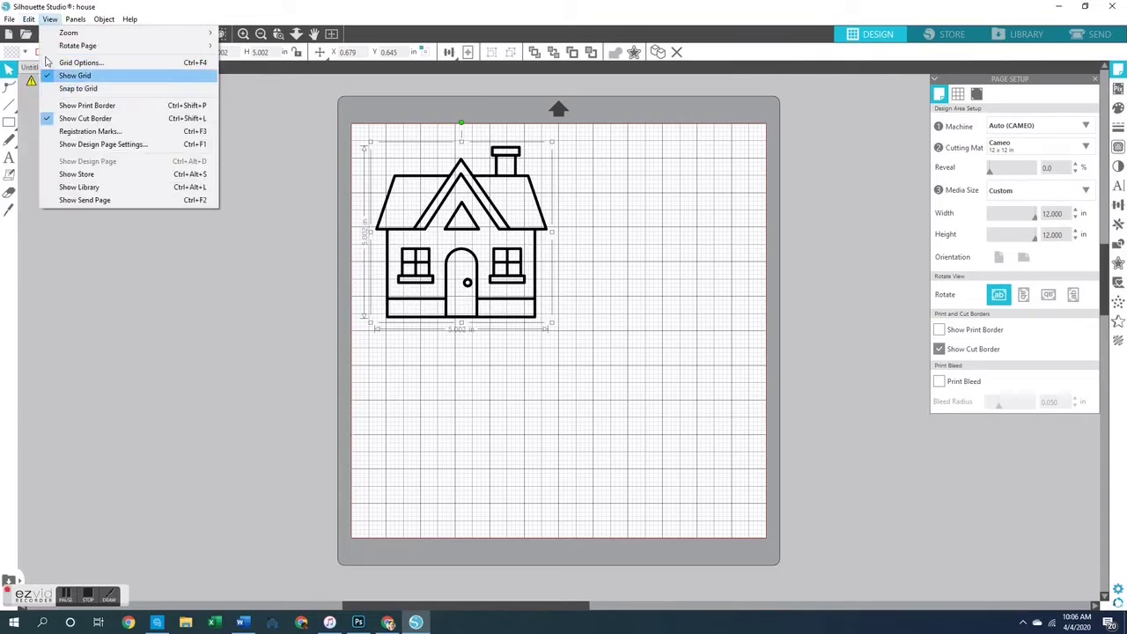
Copy and paste the house, placing the copy directly below the original
click(48, 76)
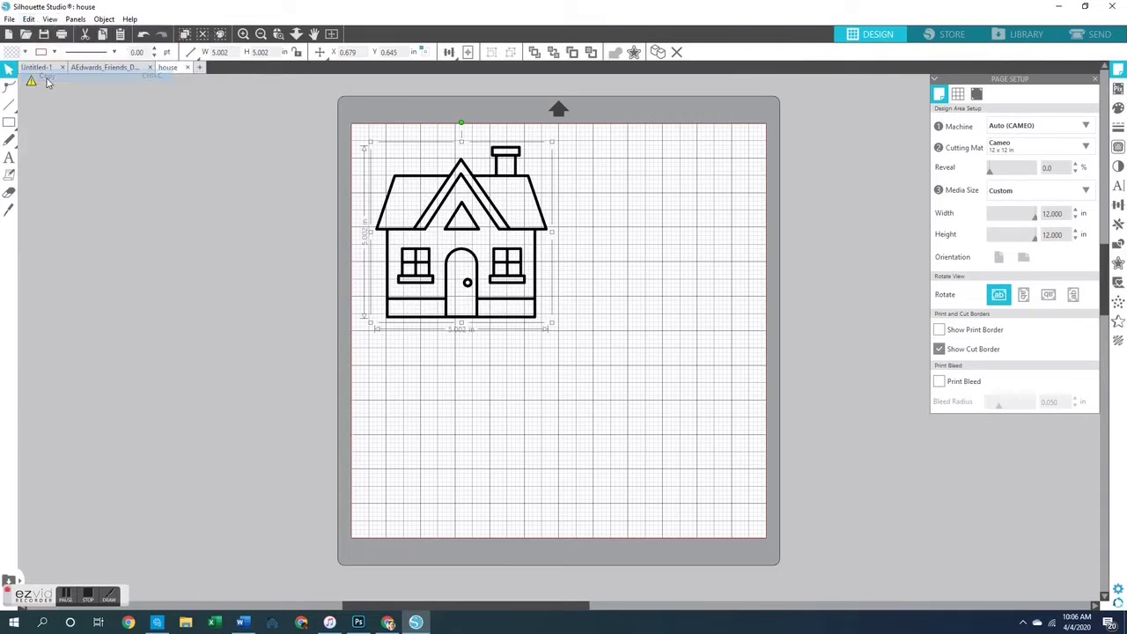
click(632, 380)
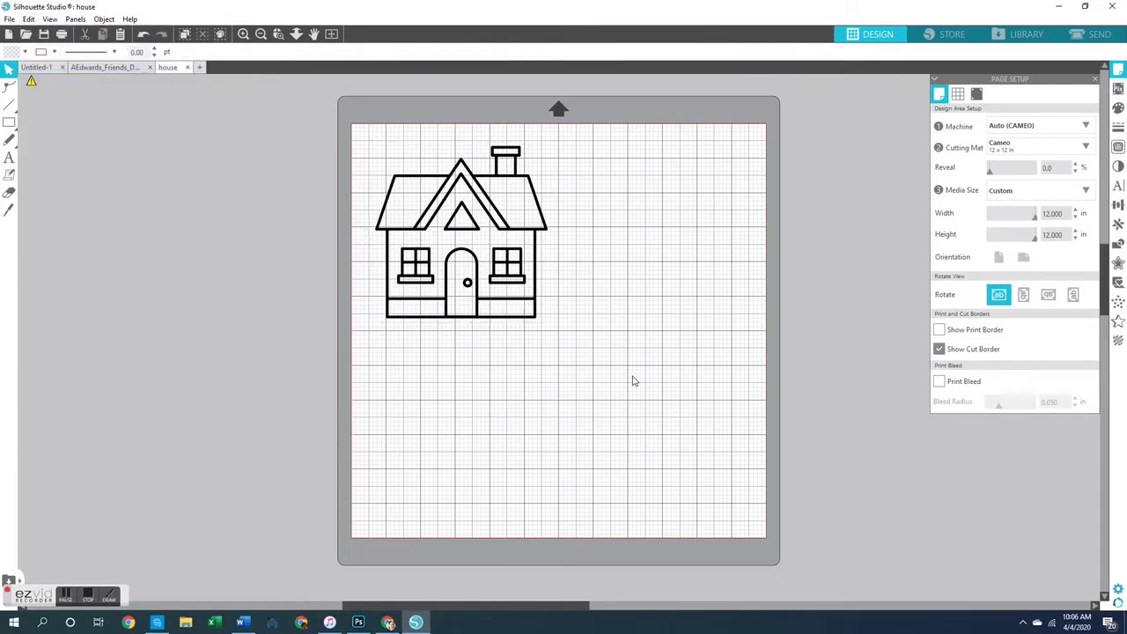
right_click(547, 372)
click(594, 428)
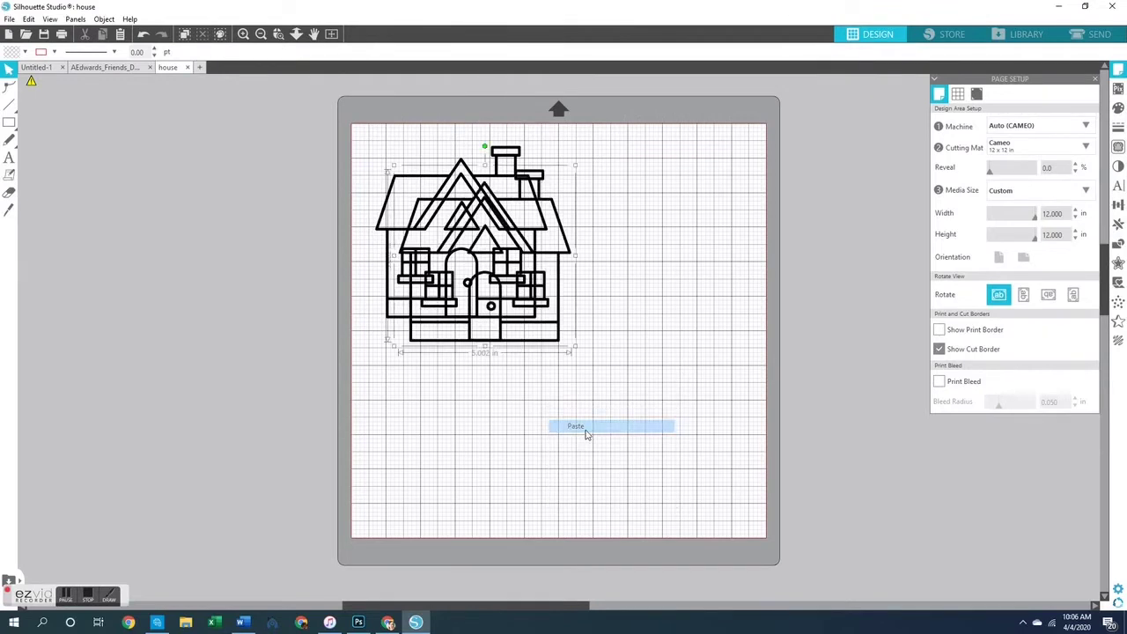
drag(568, 354, 536, 495)
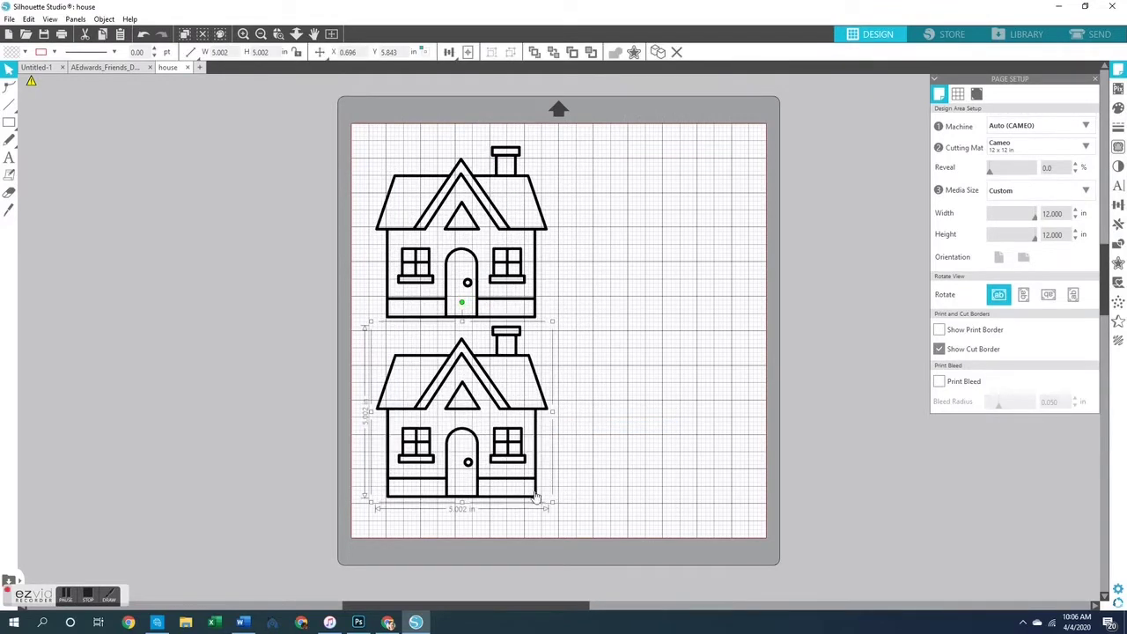
click(686, 340)
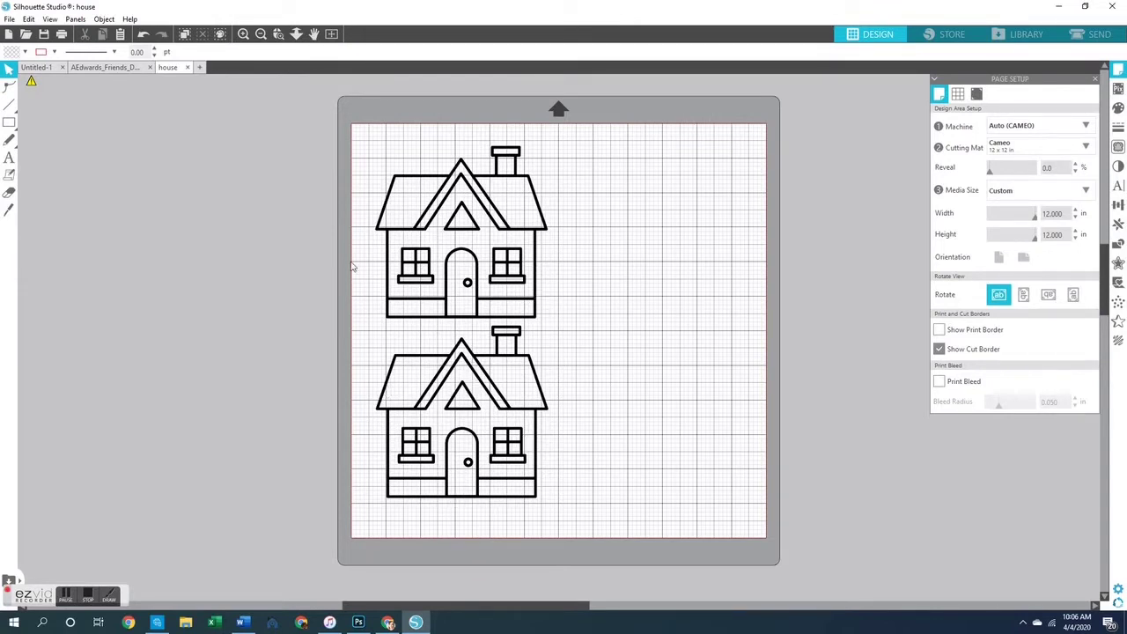
click(494, 388)
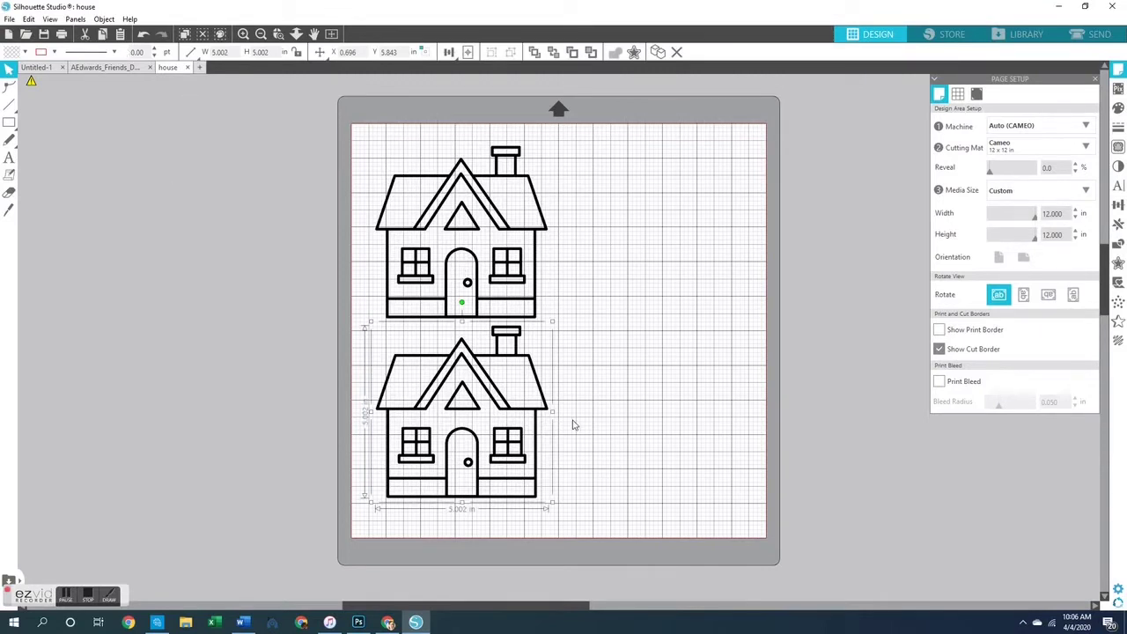
Mirror the lower house horizontally
click(104, 19)
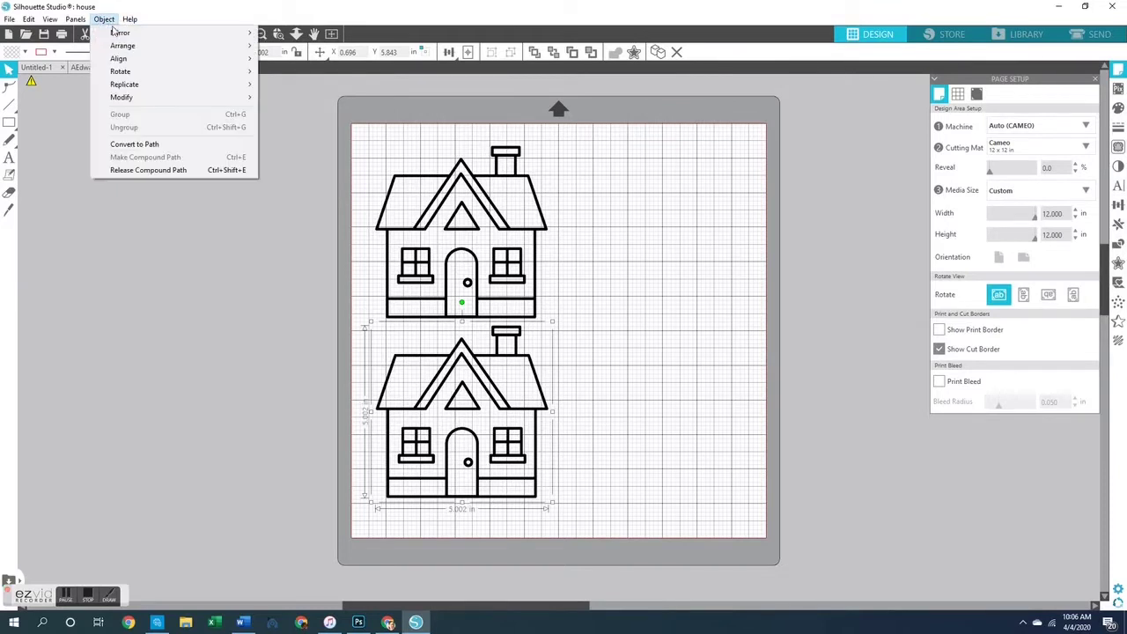
mouse_move(119, 35)
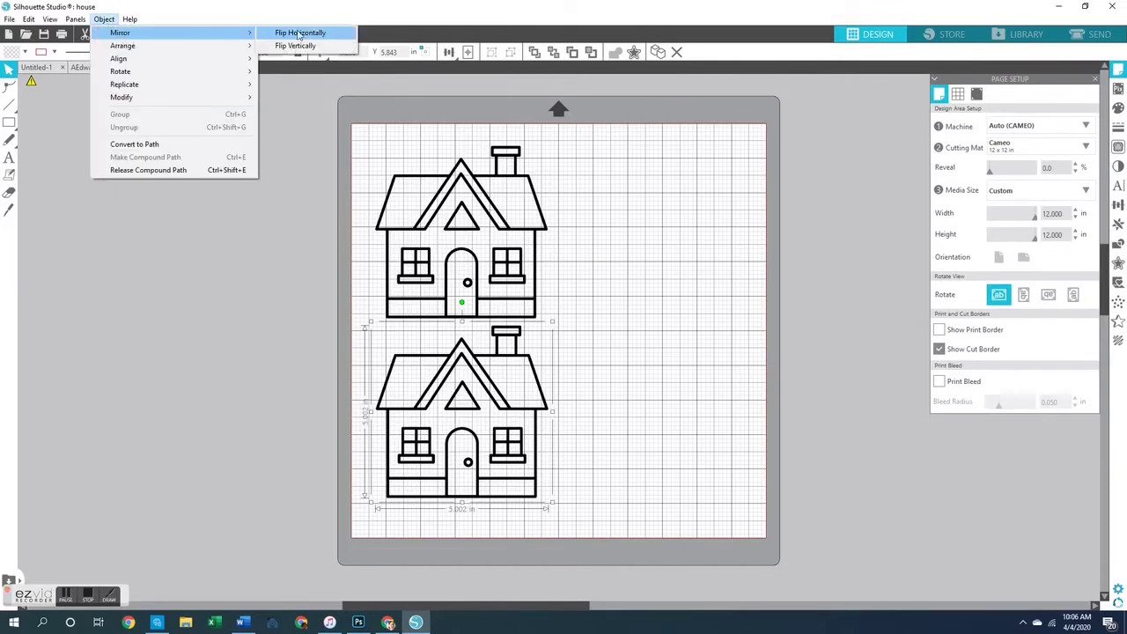
click(299, 32)
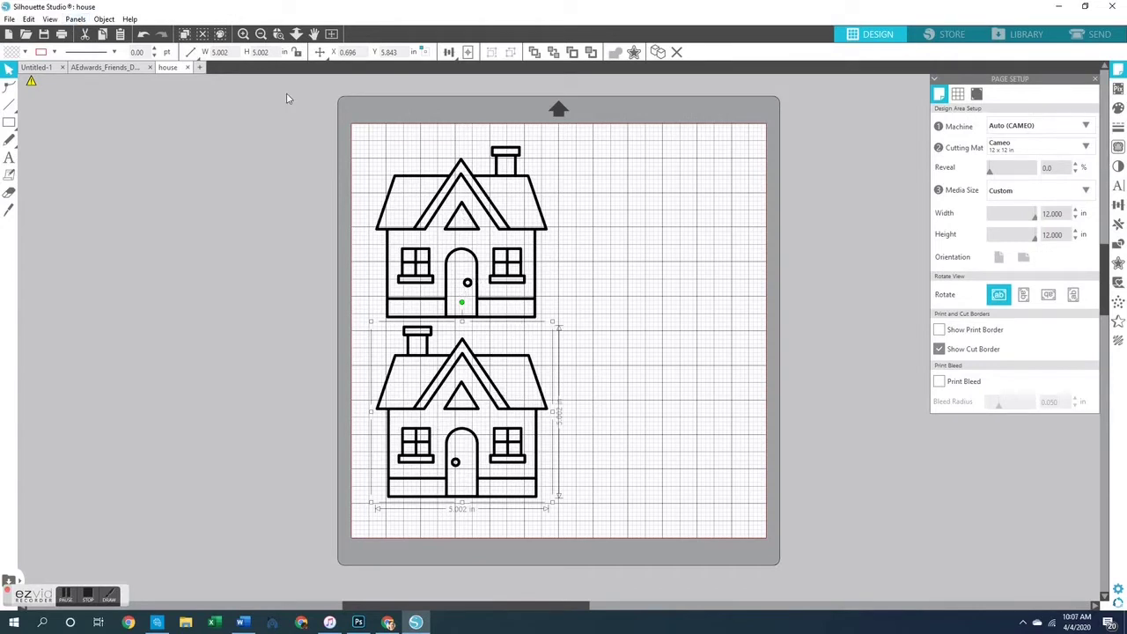
Flip the lower house vertically, undo it, and resize it slightly
click(104, 18)
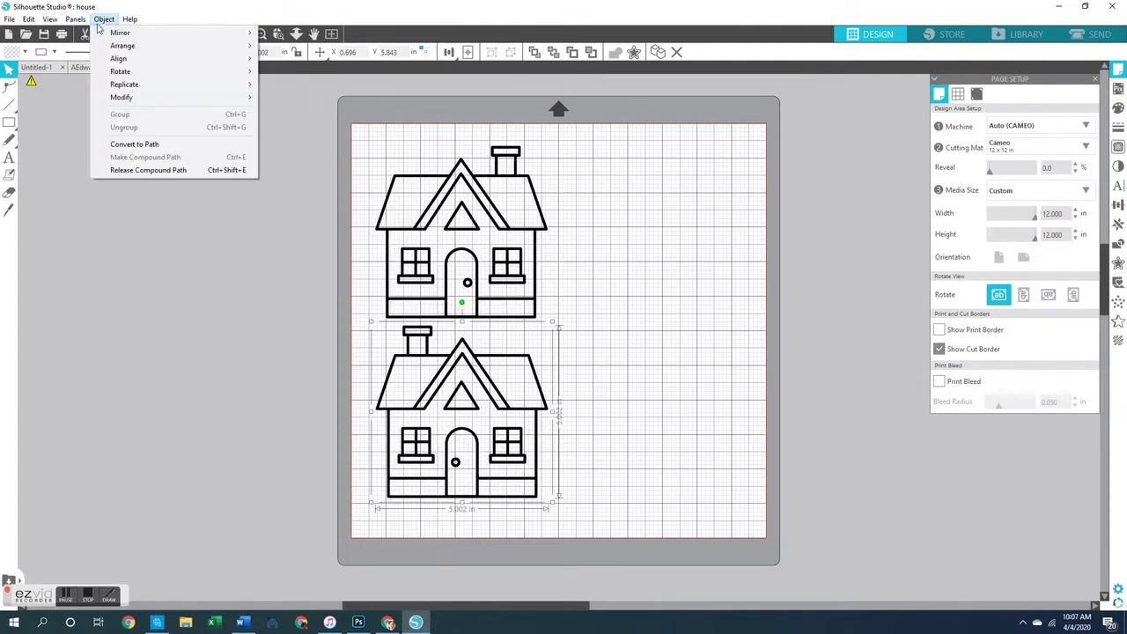
mouse_move(116, 39)
click(279, 46)
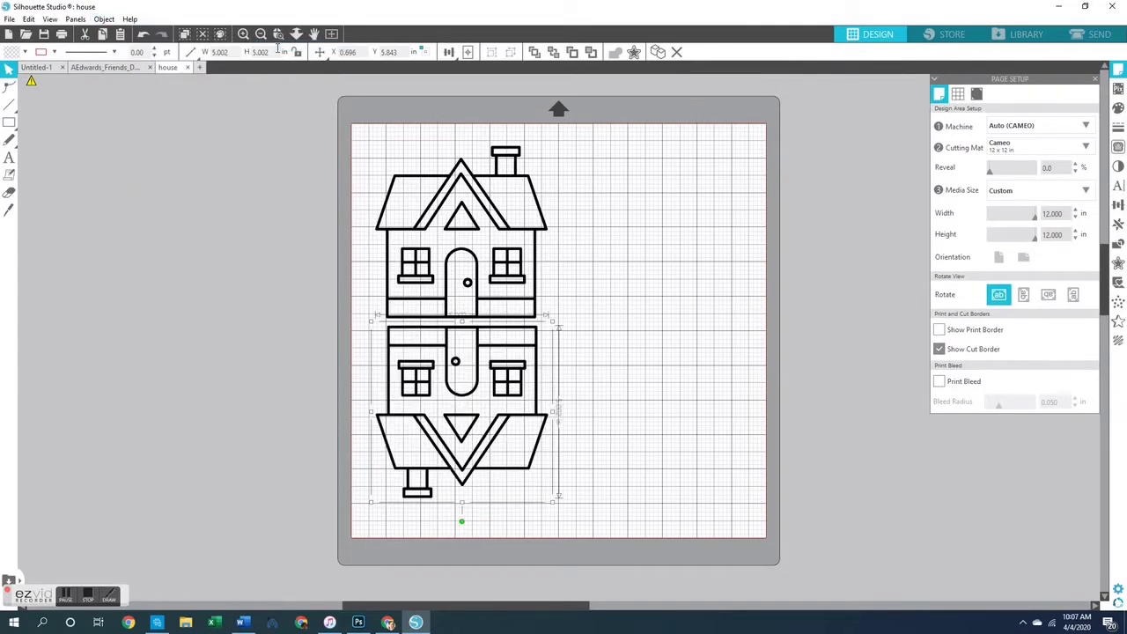
key(ctrl+z)
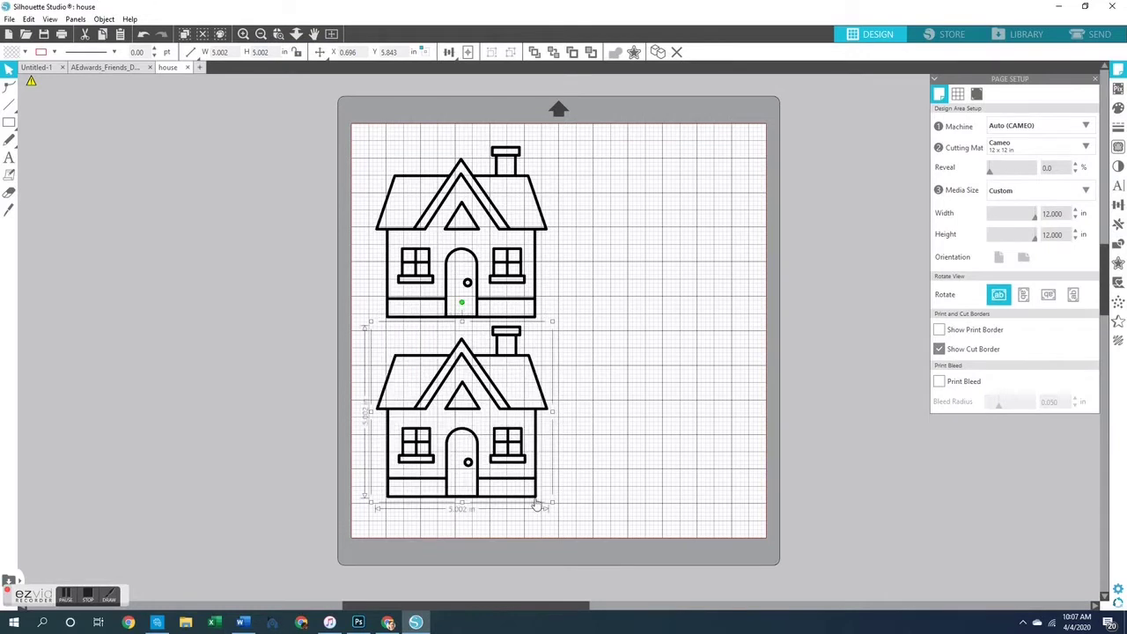
drag(555, 506, 516, 542)
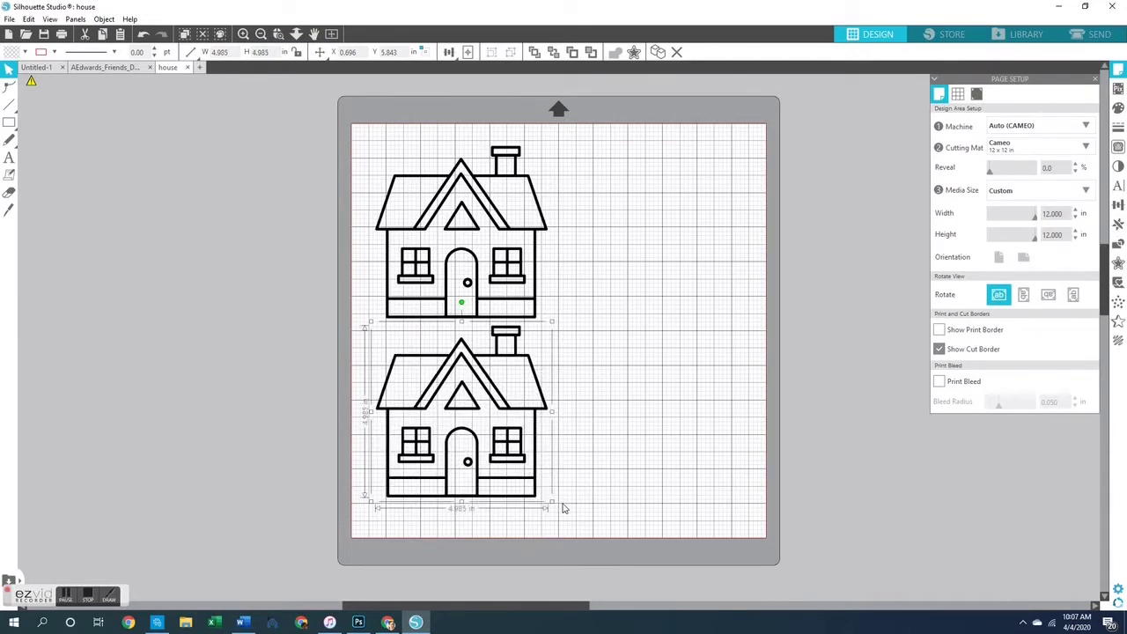
click(642, 443)
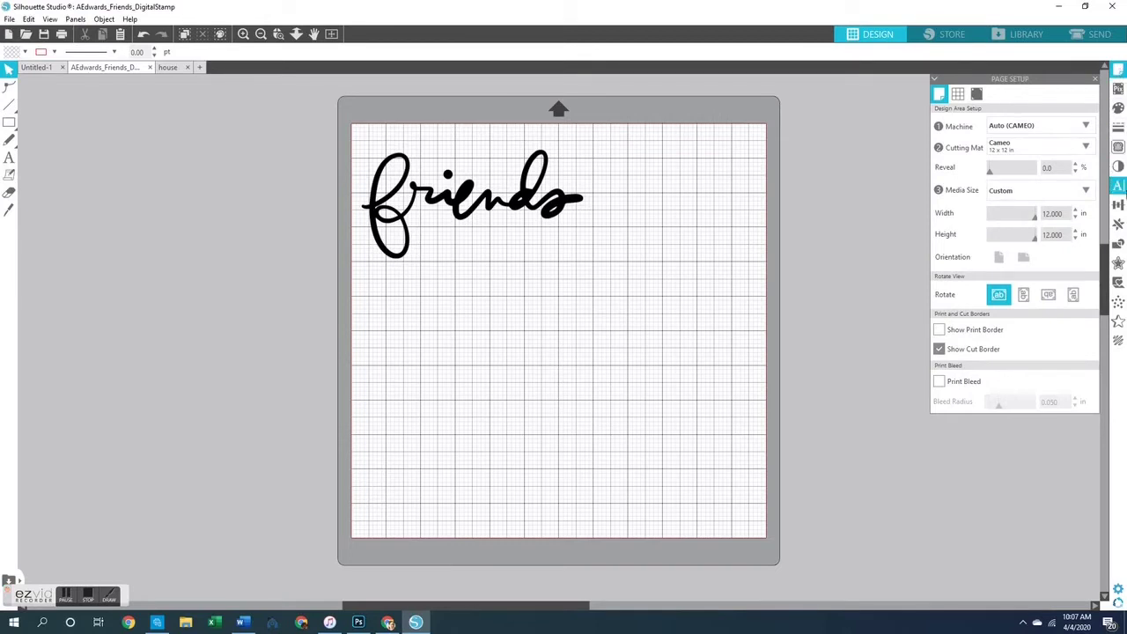
Trace the 'friends' stamp at 45% threshold, scale 10, to add its cut line
click(1118, 342)
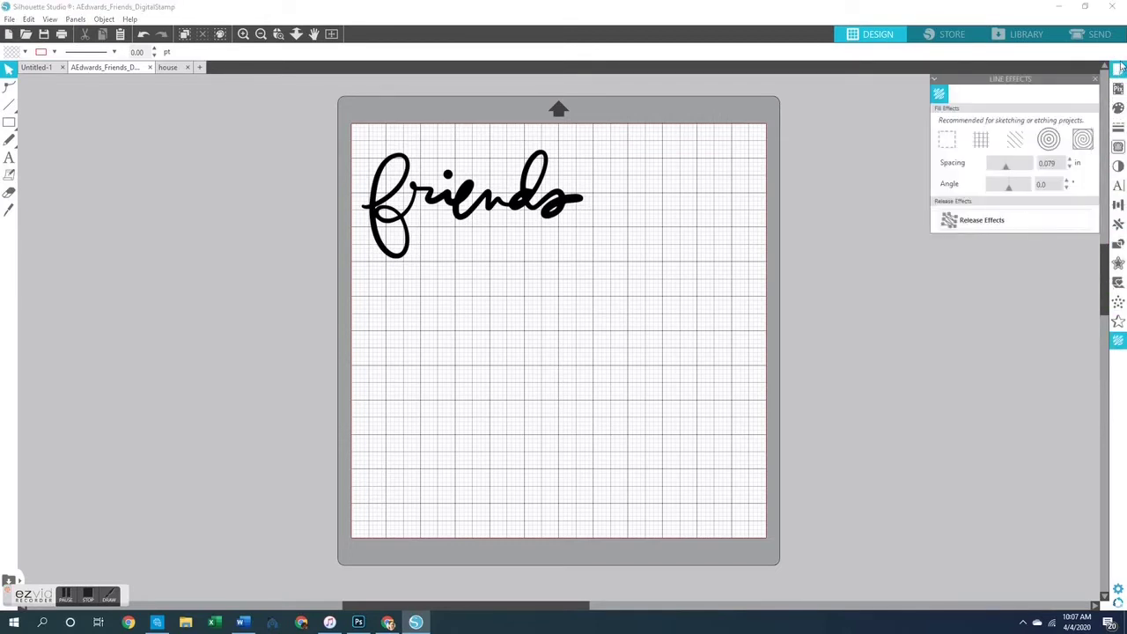
click(1117, 148)
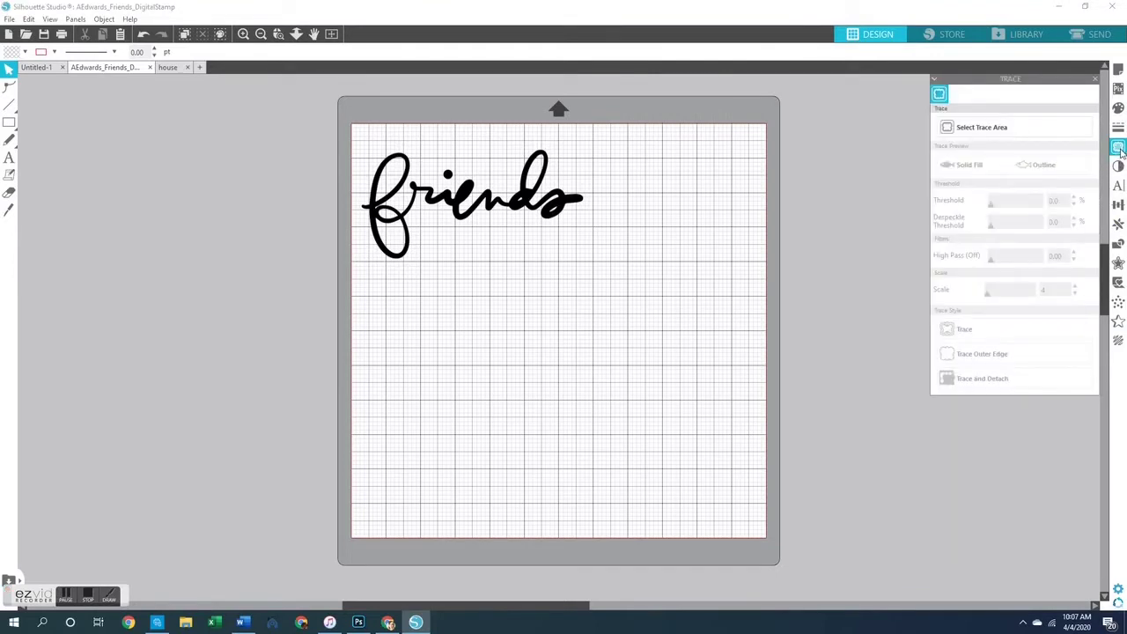
click(985, 129)
mouse_move(354, 132)
mouse_down()
mouse_move(446, 224)
mouse_move(517, 269)
mouse_move(602, 287)
mouse_move(619, 272)
mouse_move(600, 277)
mouse_up()
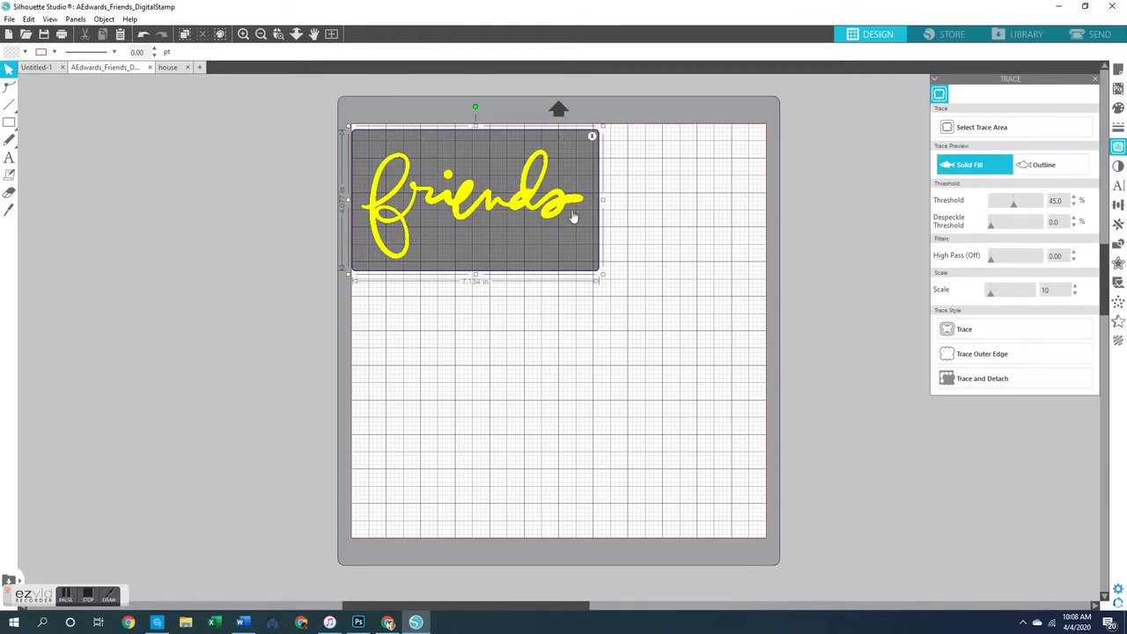
click(981, 334)
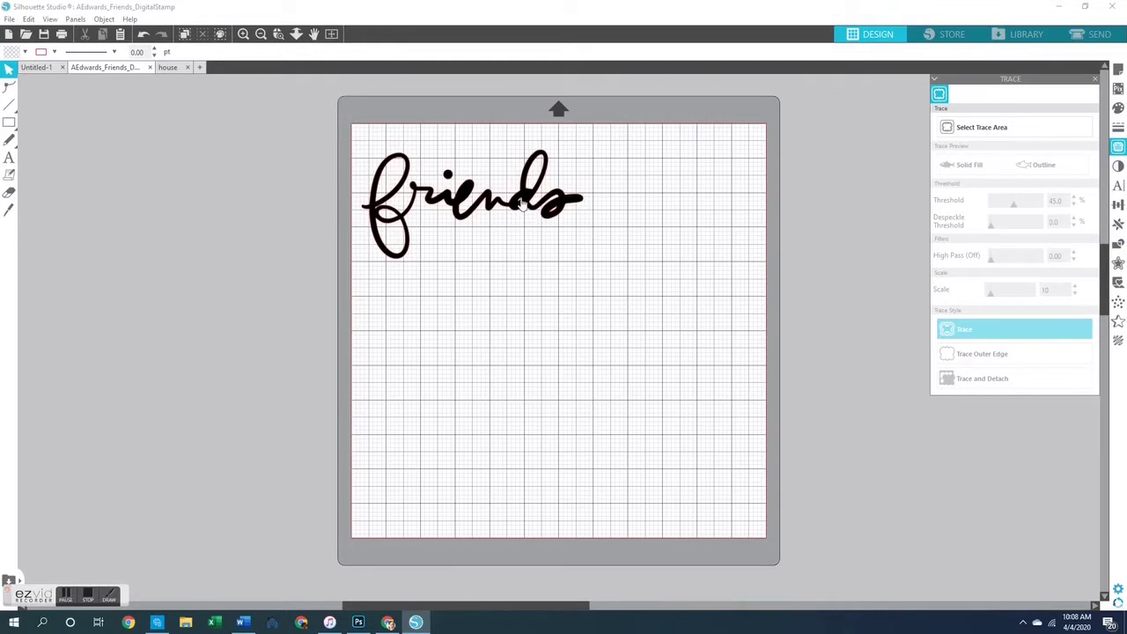
Move the friends image off its trace and trace its outer edge
drag(528, 203, 532, 324)
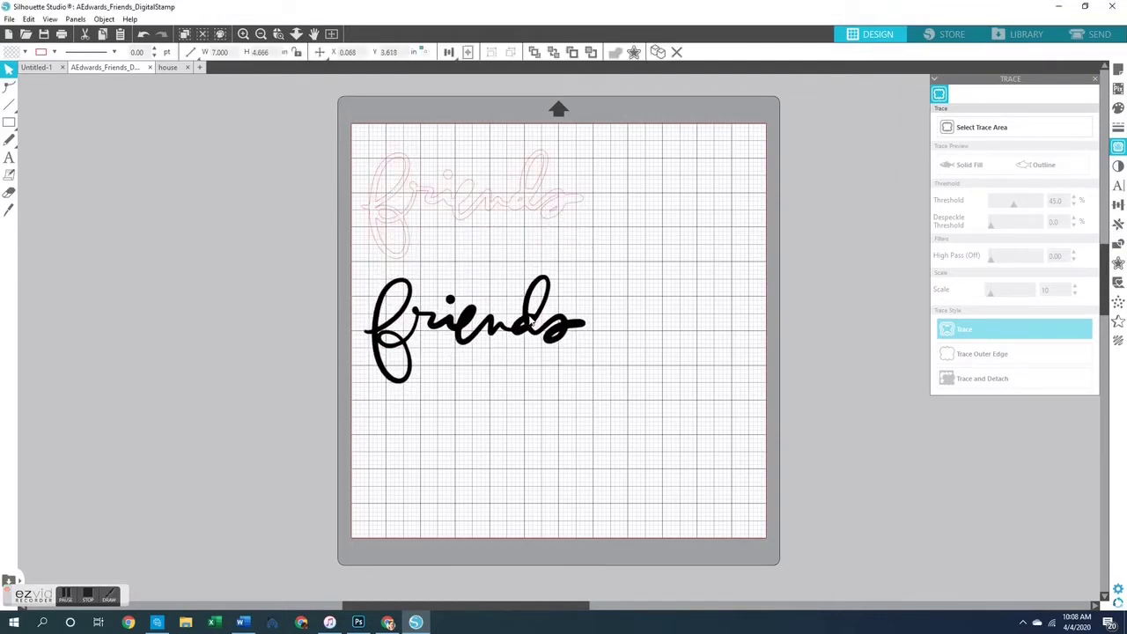
click(533, 324)
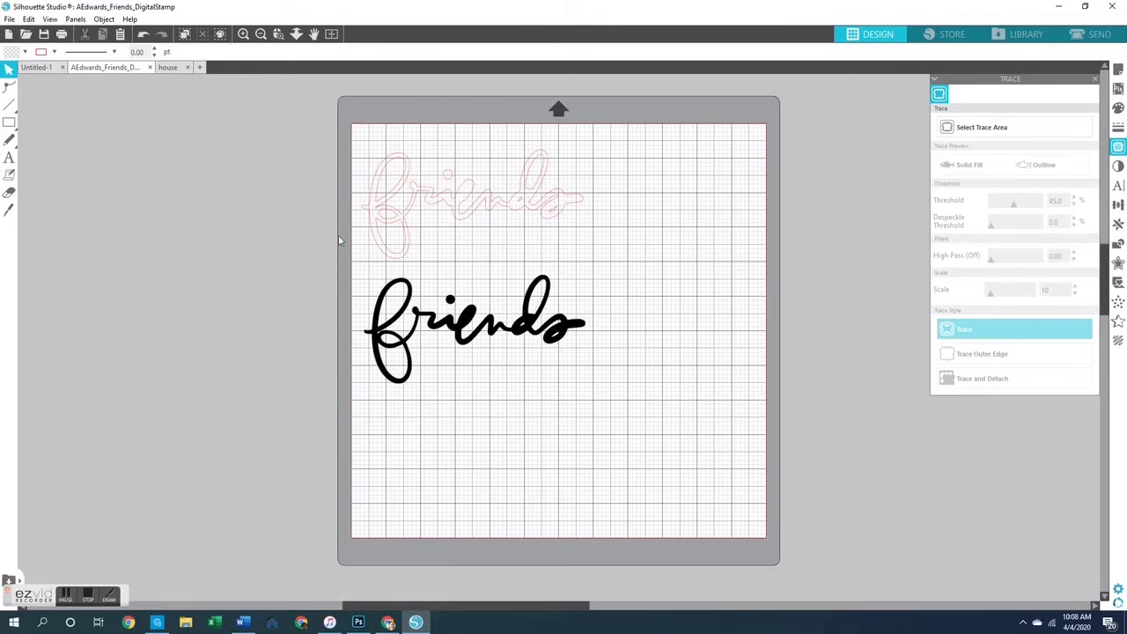
click(982, 128)
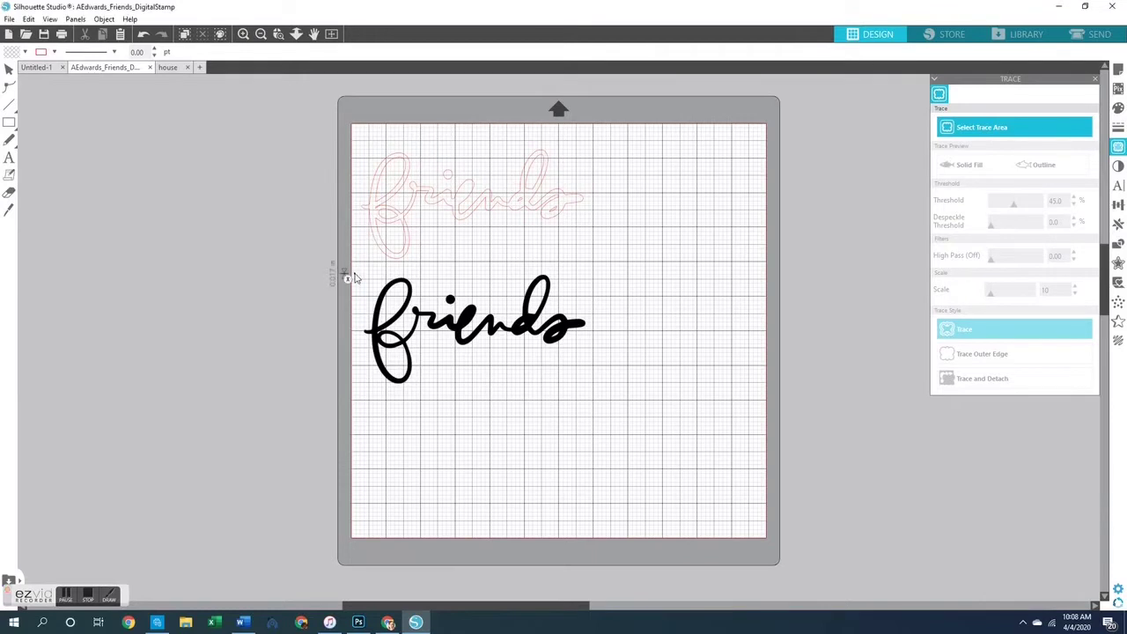
mouse_move(354, 275)
mouse_down()
mouse_move(481, 358)
mouse_move(607, 370)
mouse_move(627, 395)
mouse_move(607, 393)
mouse_up()
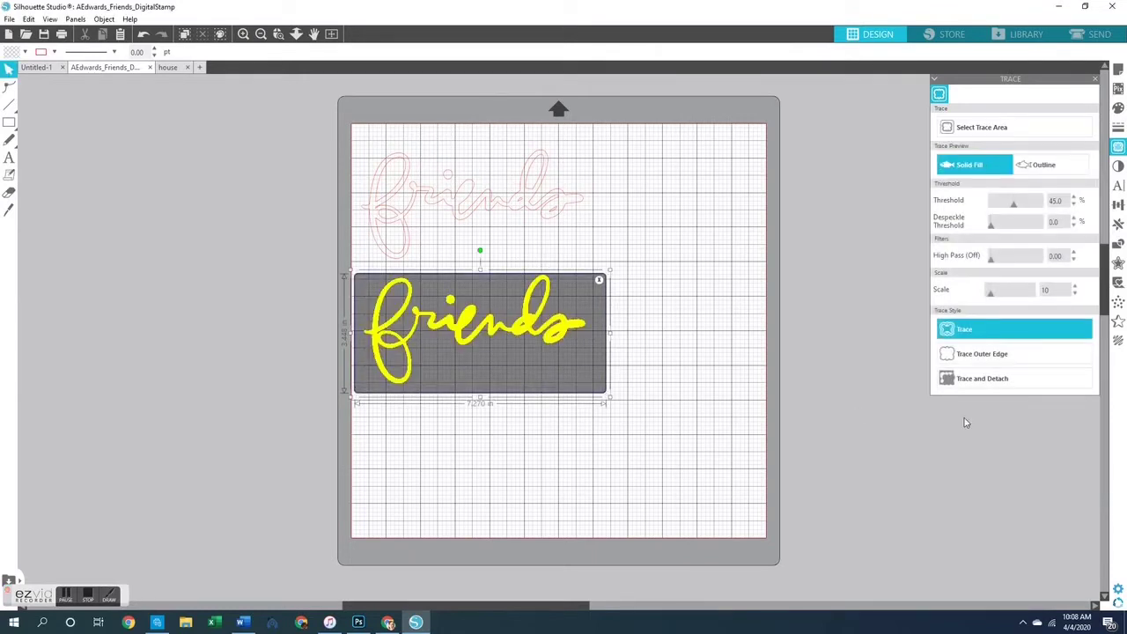
click(973, 356)
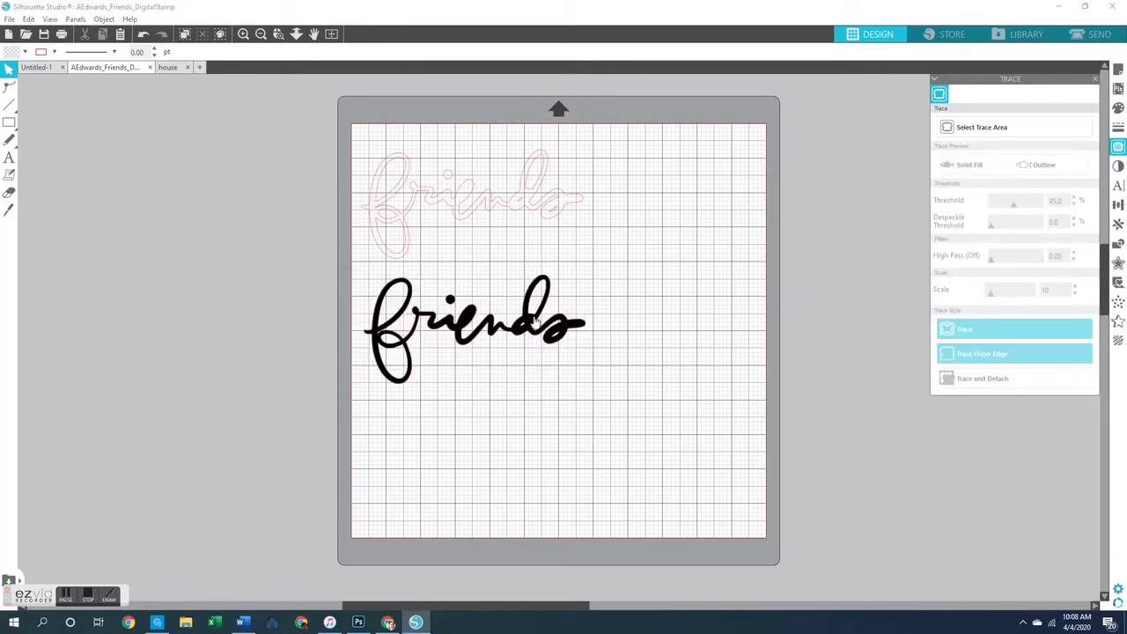
Move the black friends image down to the bottom of the mat
drag(532, 322, 552, 477)
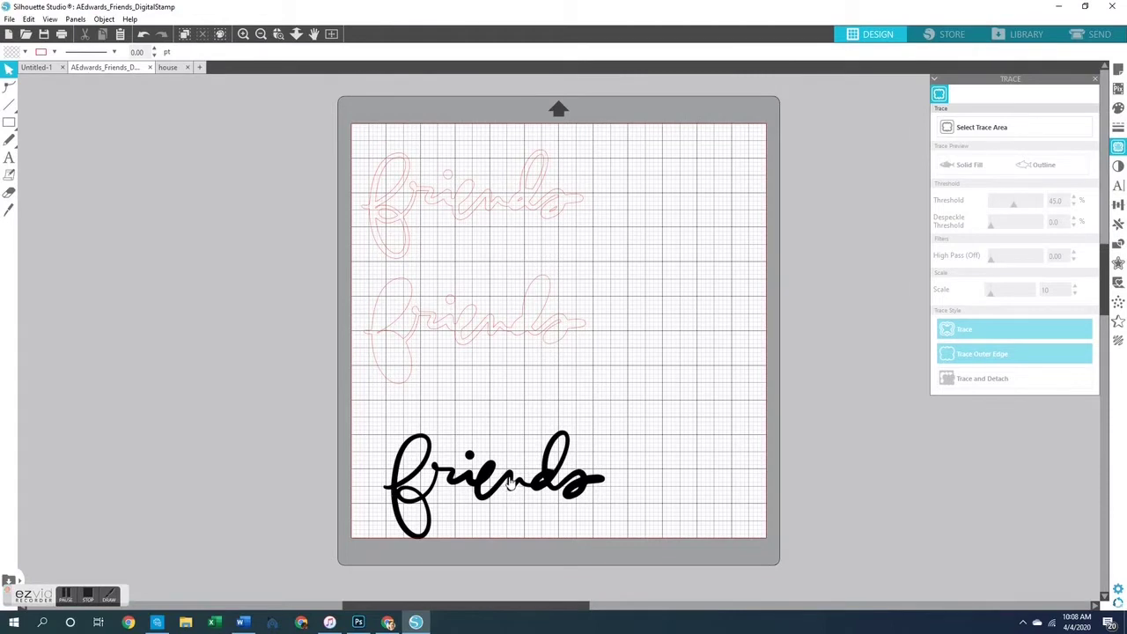
drag(508, 483, 470, 450)
key(Escape)
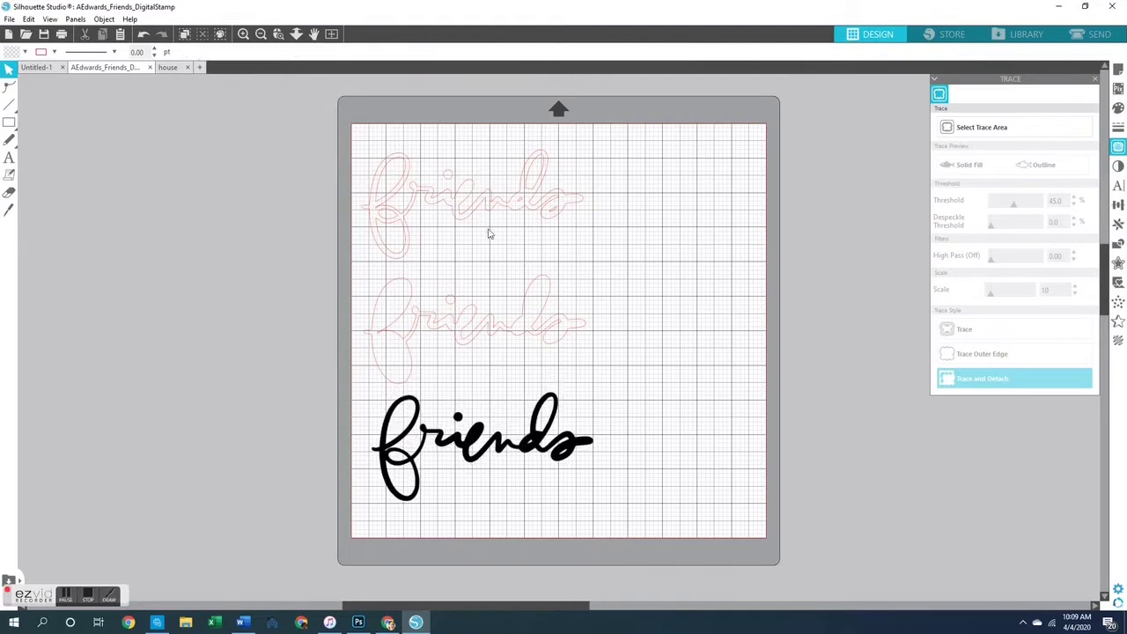
Delete the friends image and middle outline, returning to the house document
click(536, 398)
key(Delete)
click(168, 67)
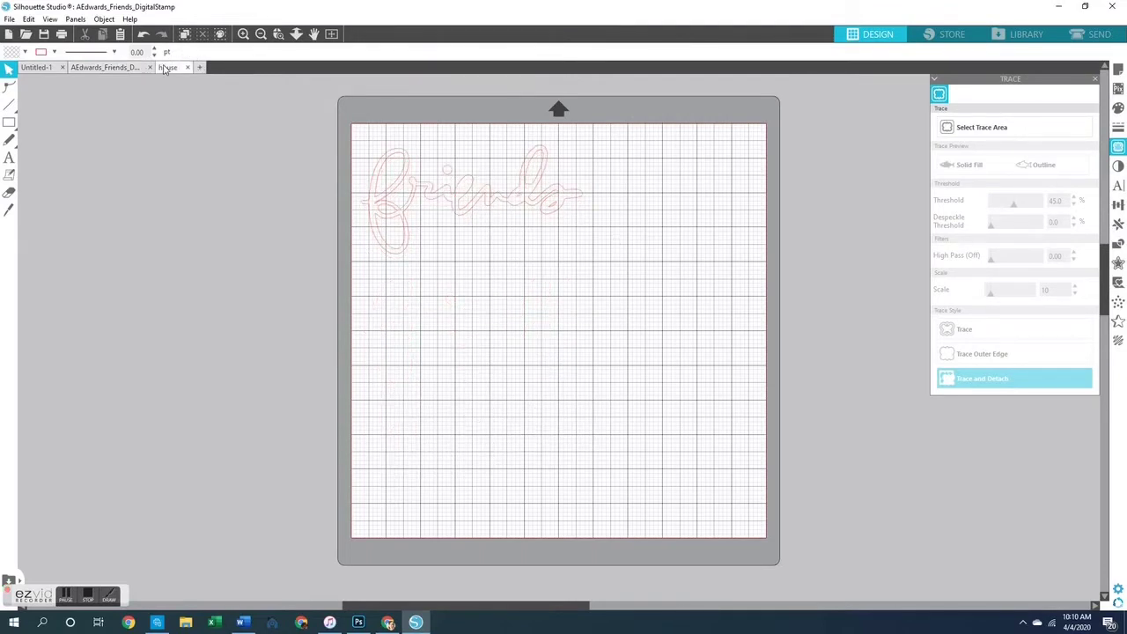
Mark the top house as the trace area
mouse_move(5, 113)
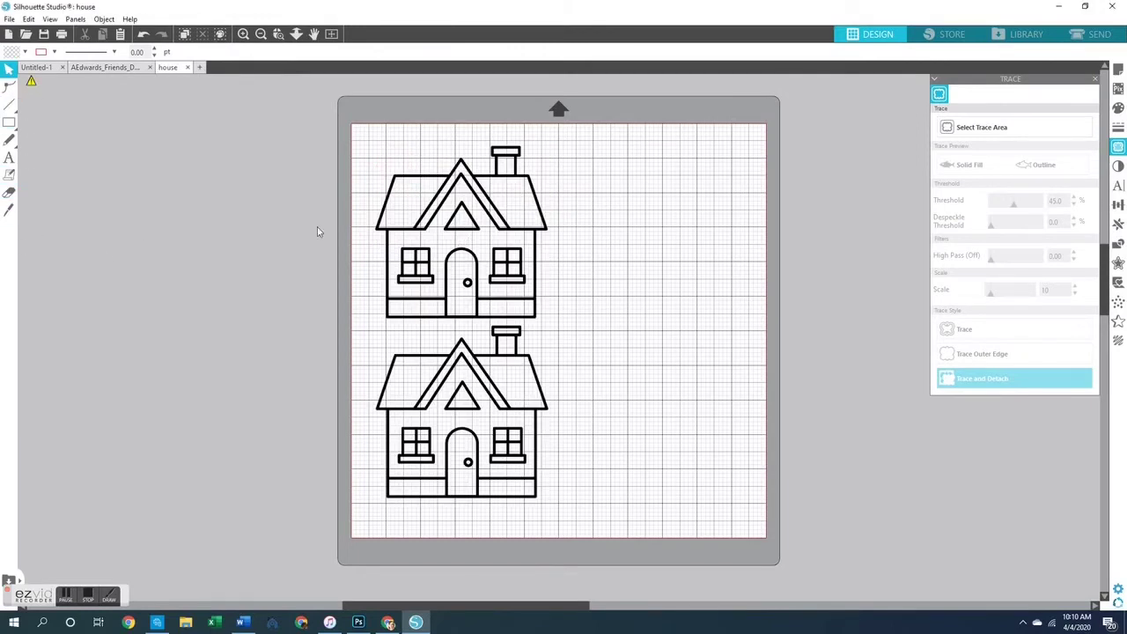
click(1013, 128)
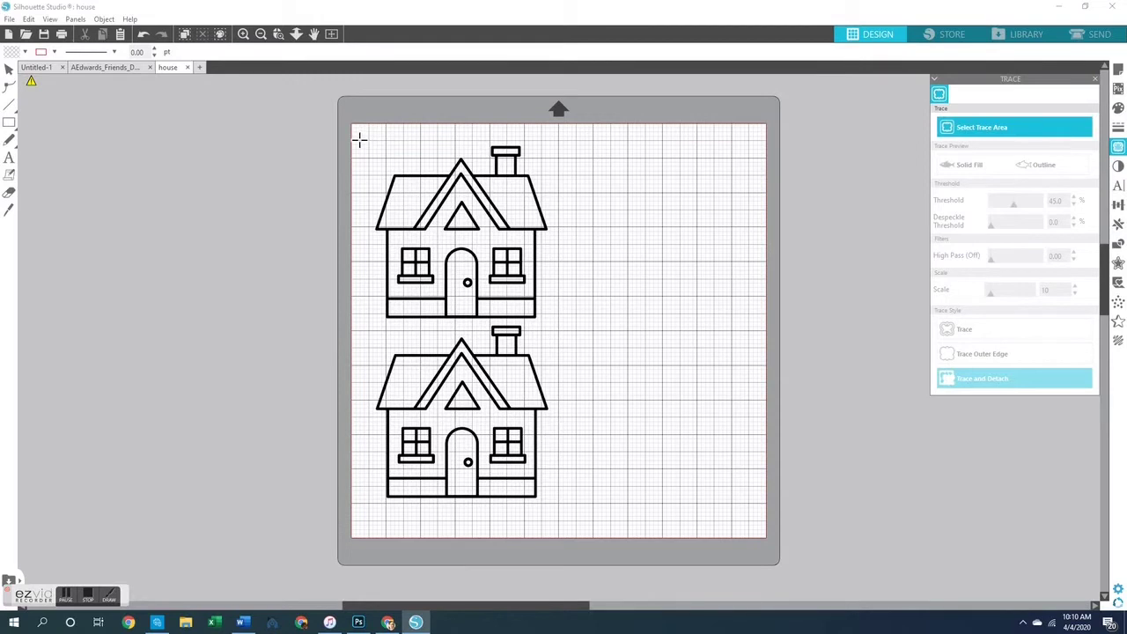
mouse_move(362, 135)
mouse_down()
mouse_move(416, 214)
mouse_move(550, 287)
mouse_move(574, 324)
mouse_up()
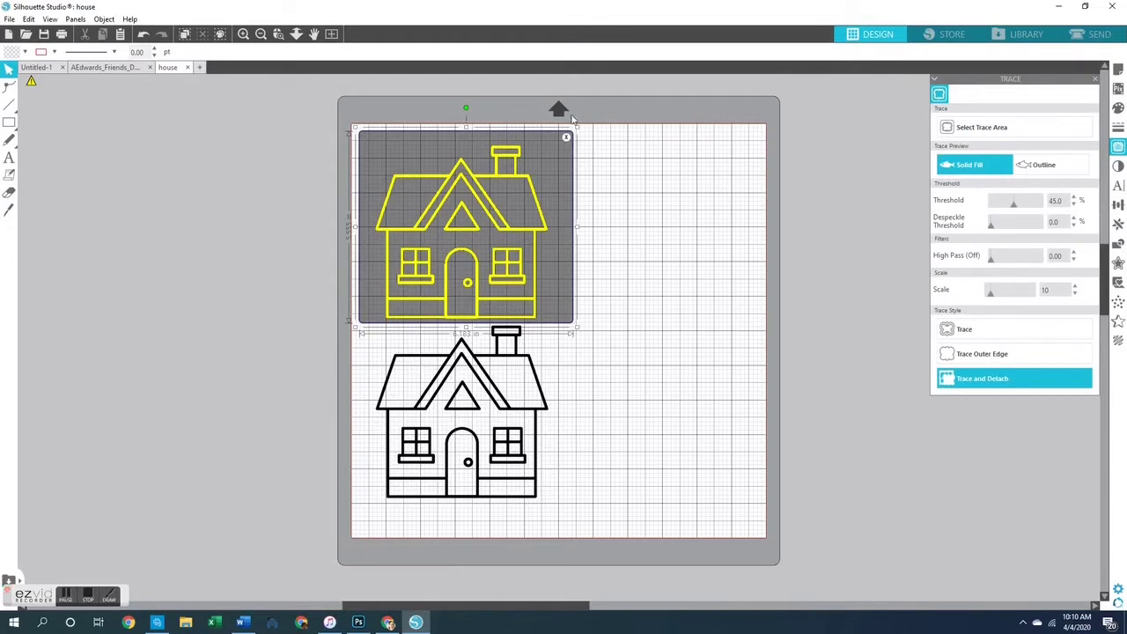
Trace the top house fully and delete its original black image
click(974, 335)
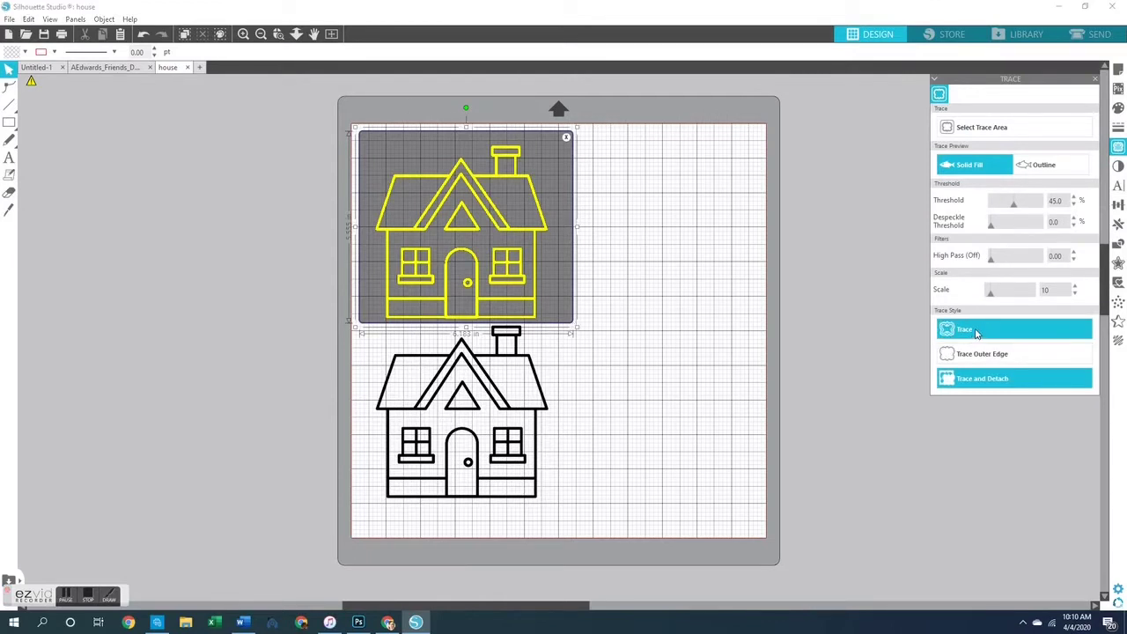
drag(535, 238, 720, 253)
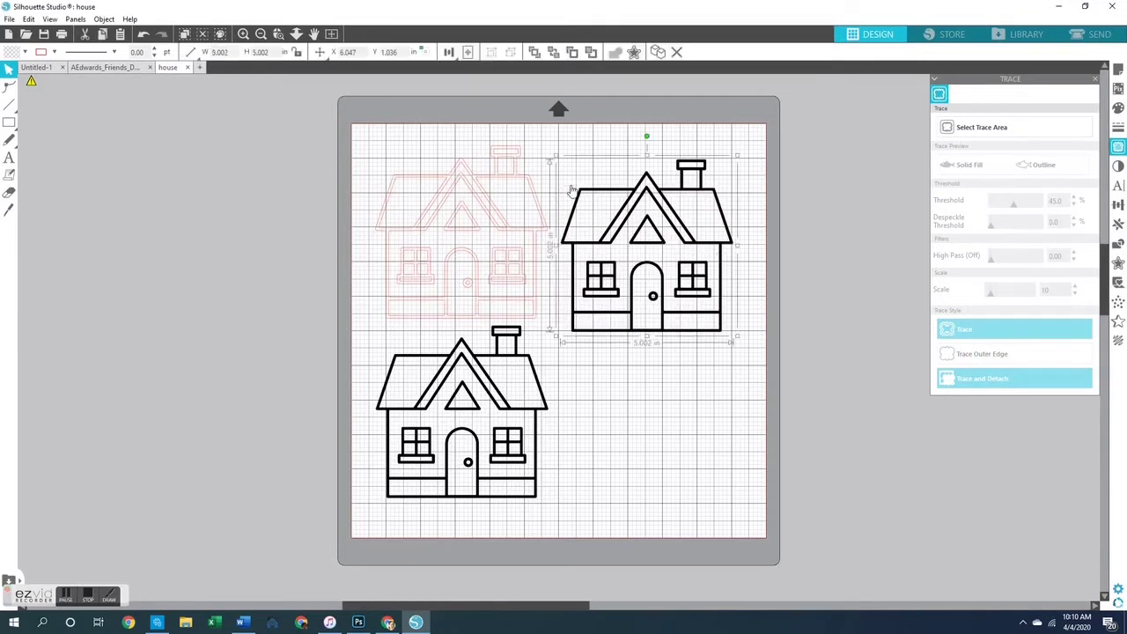
key(Delete)
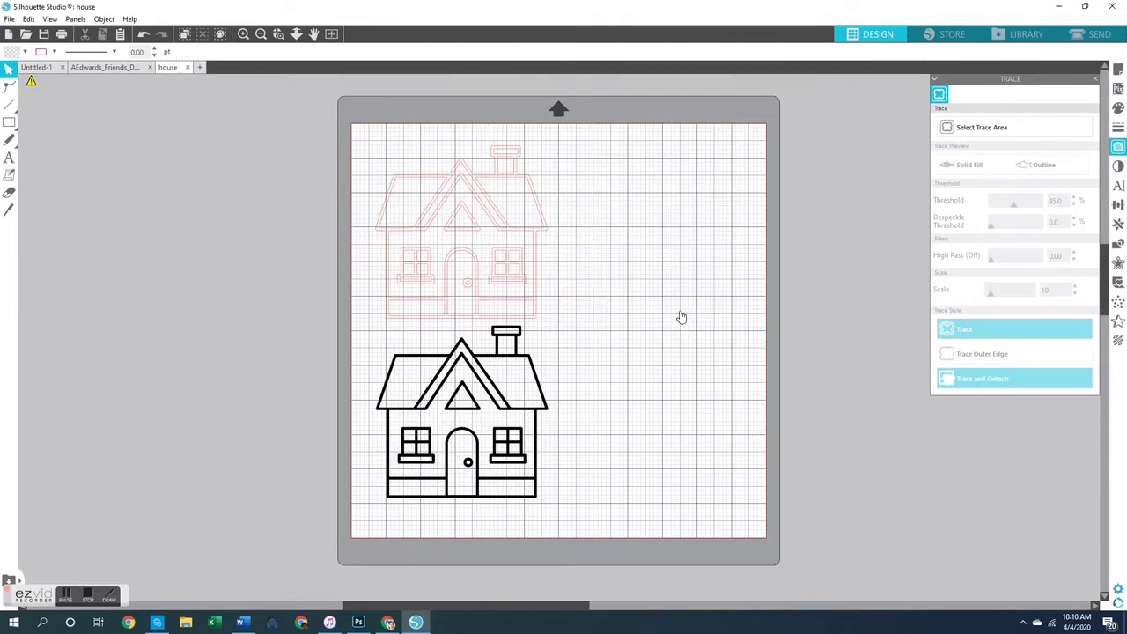
click(995, 132)
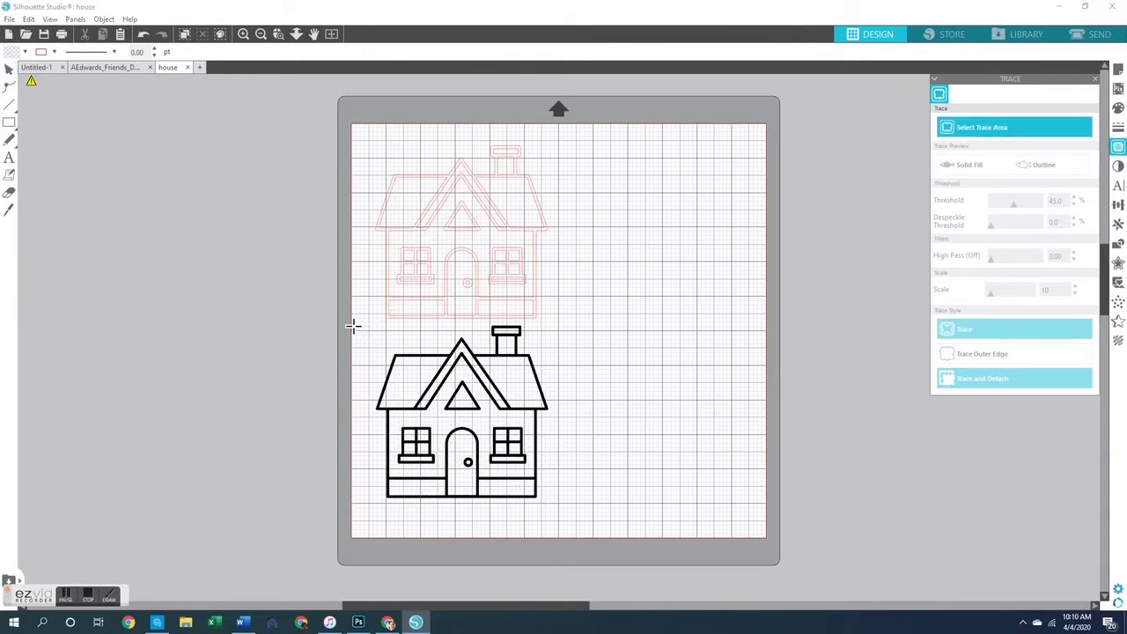
Trace the lower house's outer edge and move its image off to the right
mouse_move(353, 324)
mouse_down()
mouse_move(555, 368)
mouse_move(581, 522)
mouse_up()
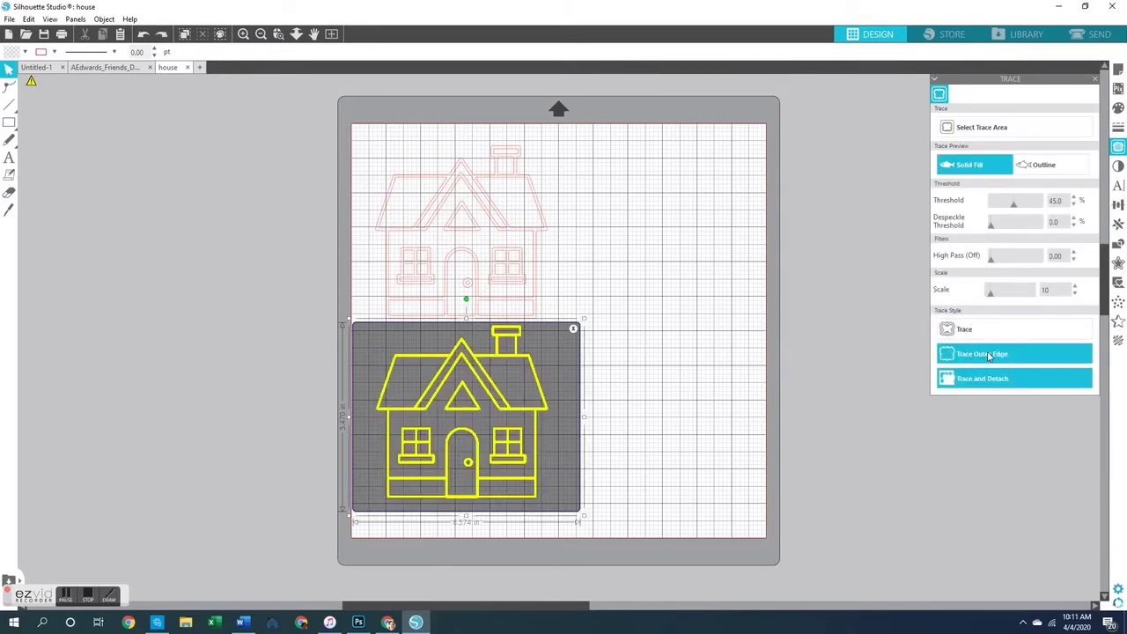
click(988, 354)
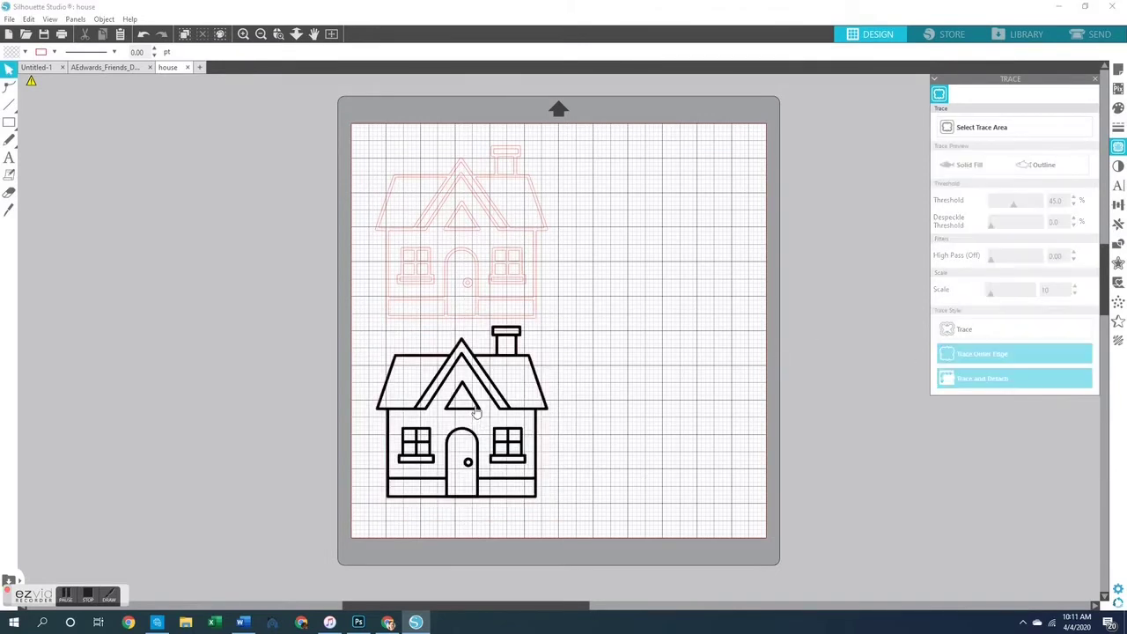
drag(475, 410, 679, 410)
click(679, 409)
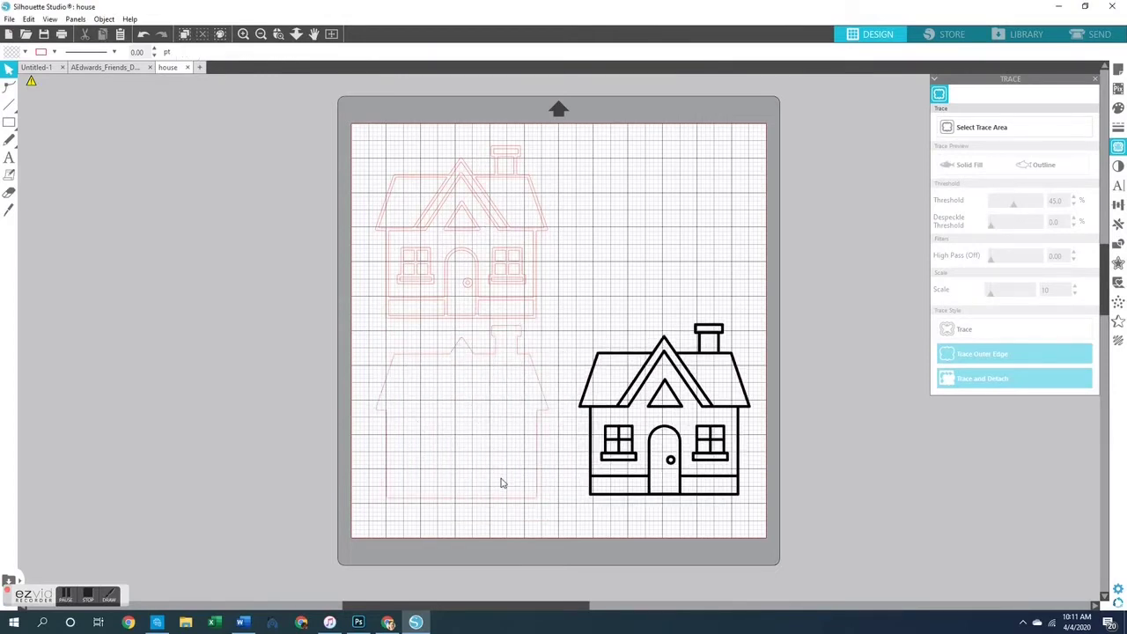
Reposition the black house image, nudging it slightly upward
drag(698, 404, 694, 412)
click(482, 421)
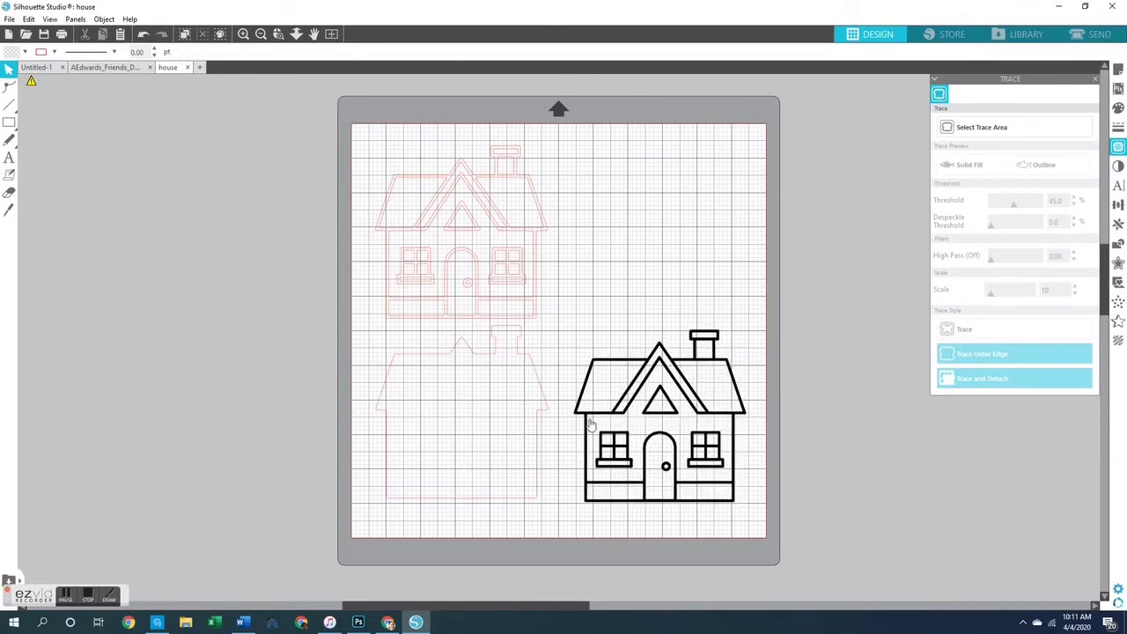
drag(692, 390, 689, 386)
click(689, 385)
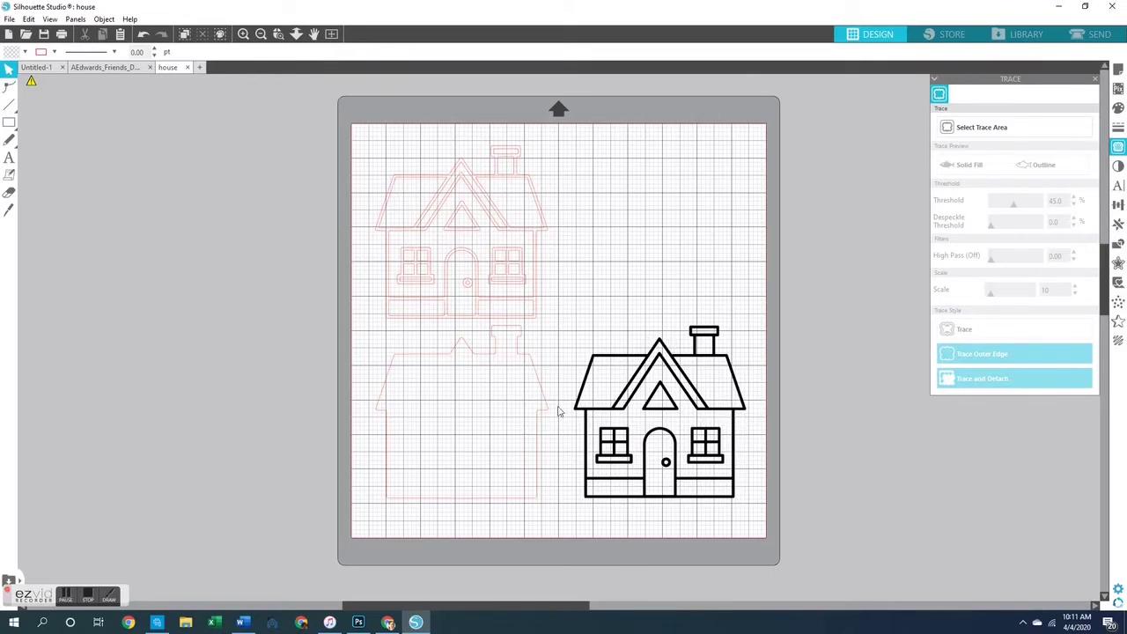
Trace the black house into cut lines, move them beside the first house, and delete the image
click(975, 126)
mouse_move(568, 312)
mouse_down()
mouse_move(616, 433)
mouse_move(759, 528)
mouse_up()
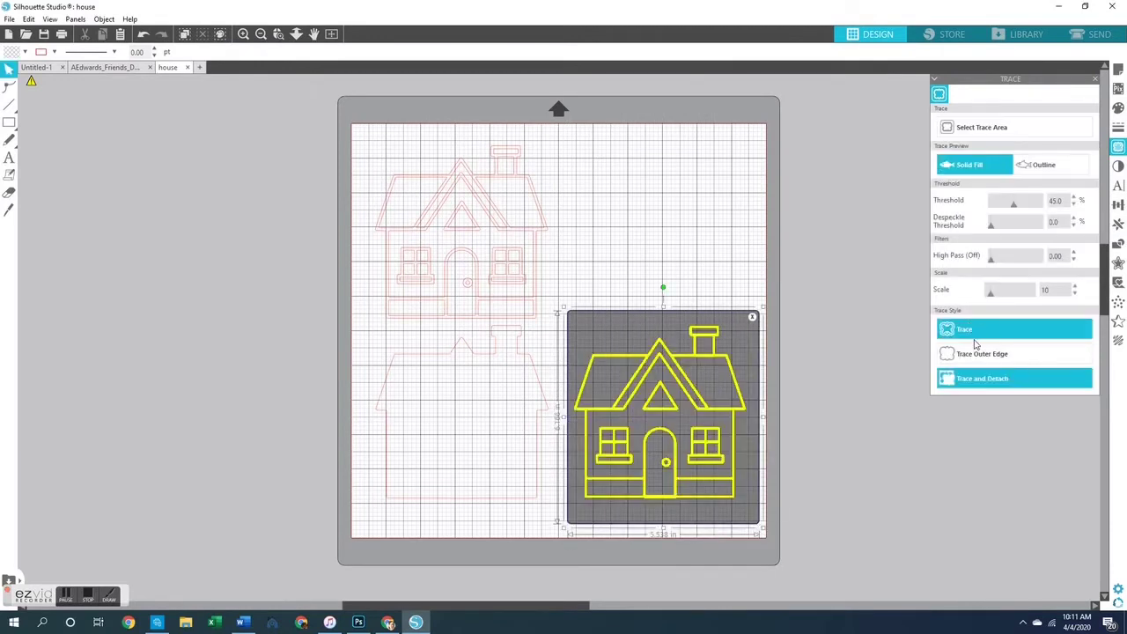
click(983, 334)
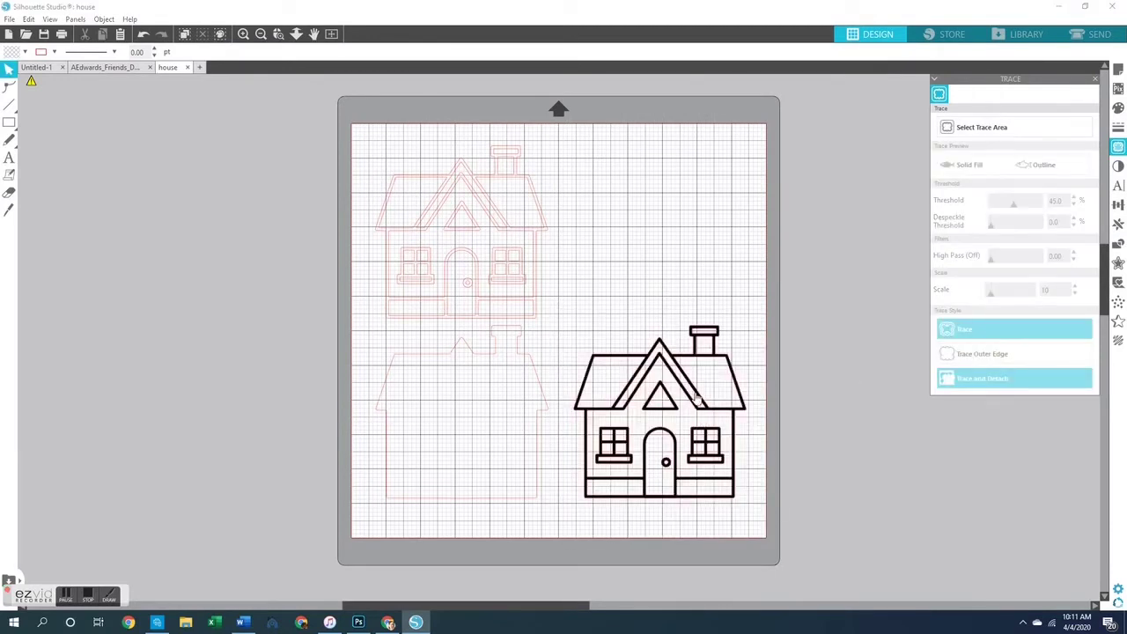
mouse_move(695, 401)
mouse_down()
mouse_move(679, 206)
mouse_move(696, 219)
mouse_up()
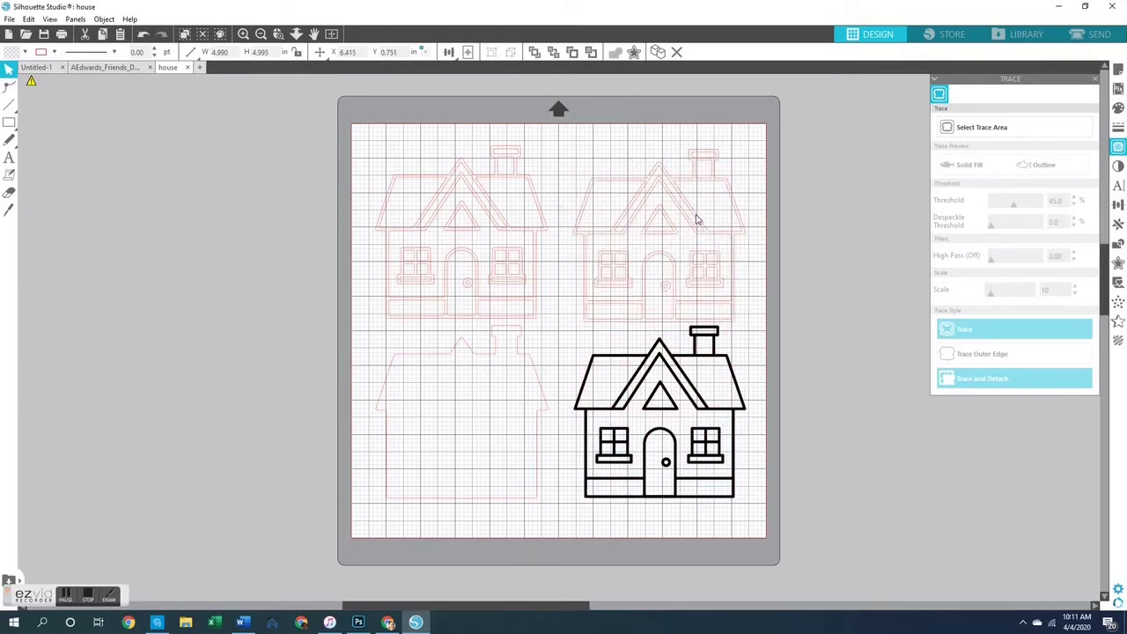
click(742, 399)
key(Delete)
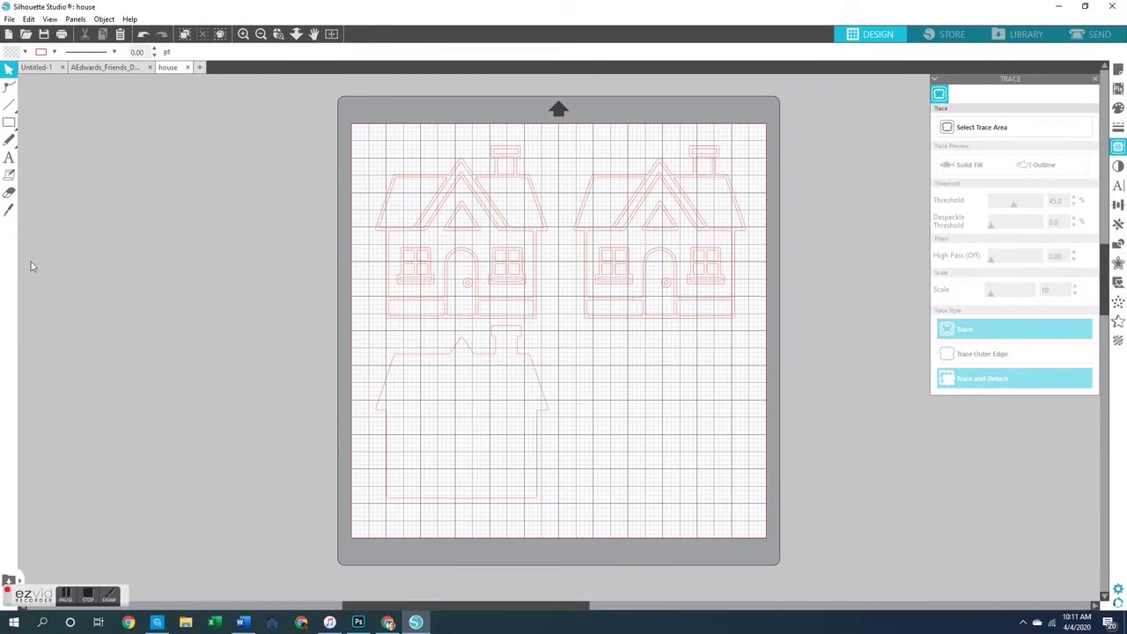
Zoom in and release the right traced house's compound path into separate pieces
click(243, 34)
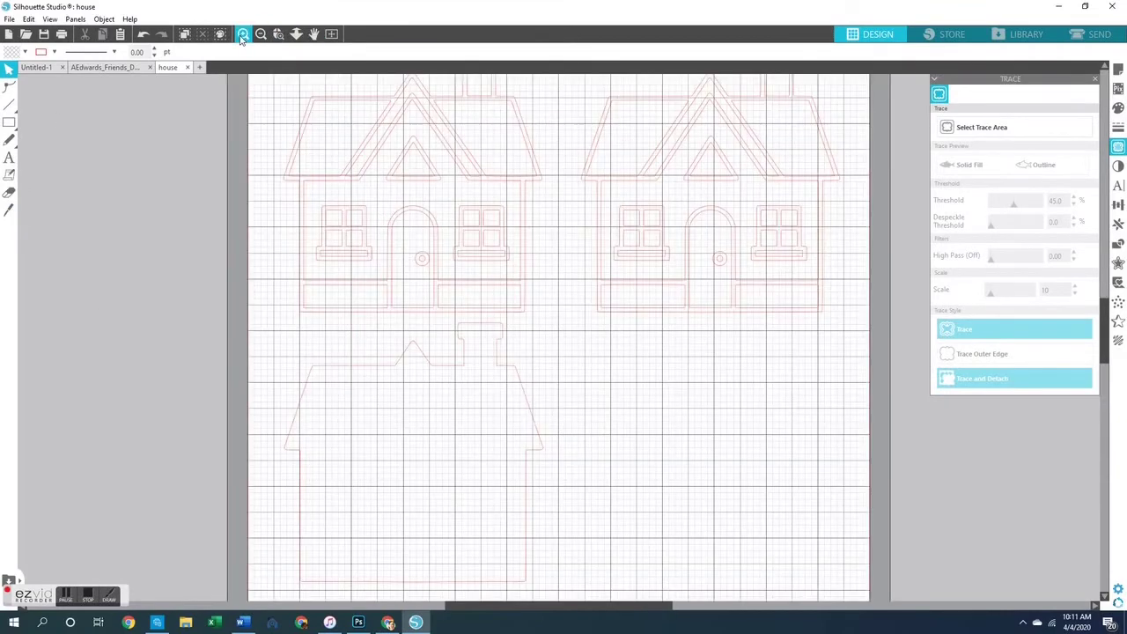
click(242, 35)
scroll(636, 431, up, 4)
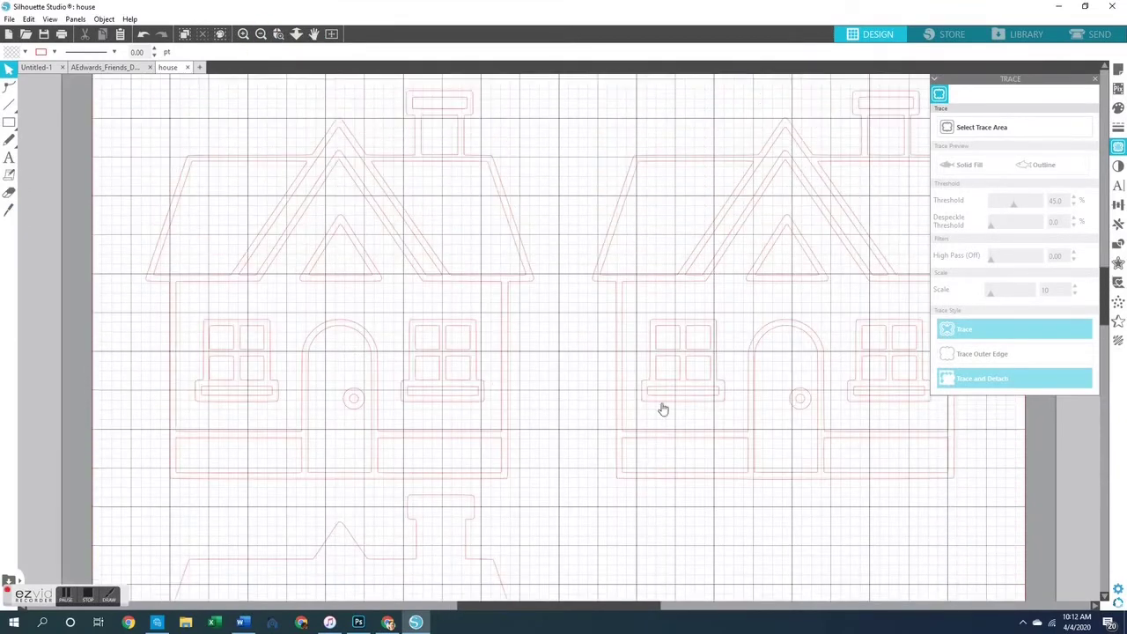
scroll(663, 409, up, 2)
drag(644, 611, 737, 601)
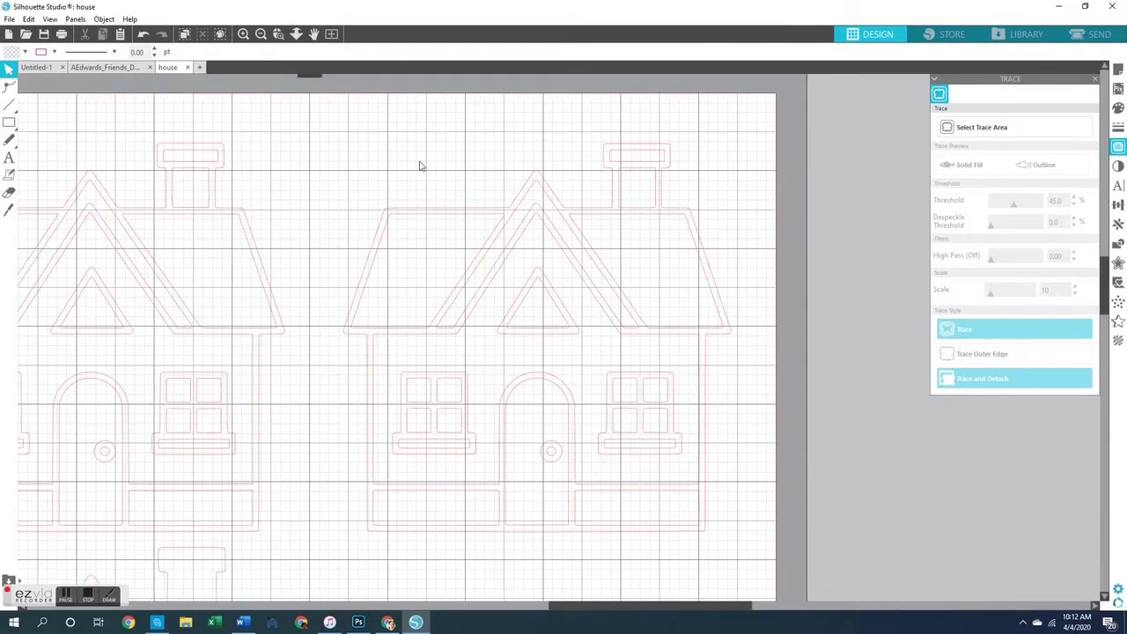
click(454, 220)
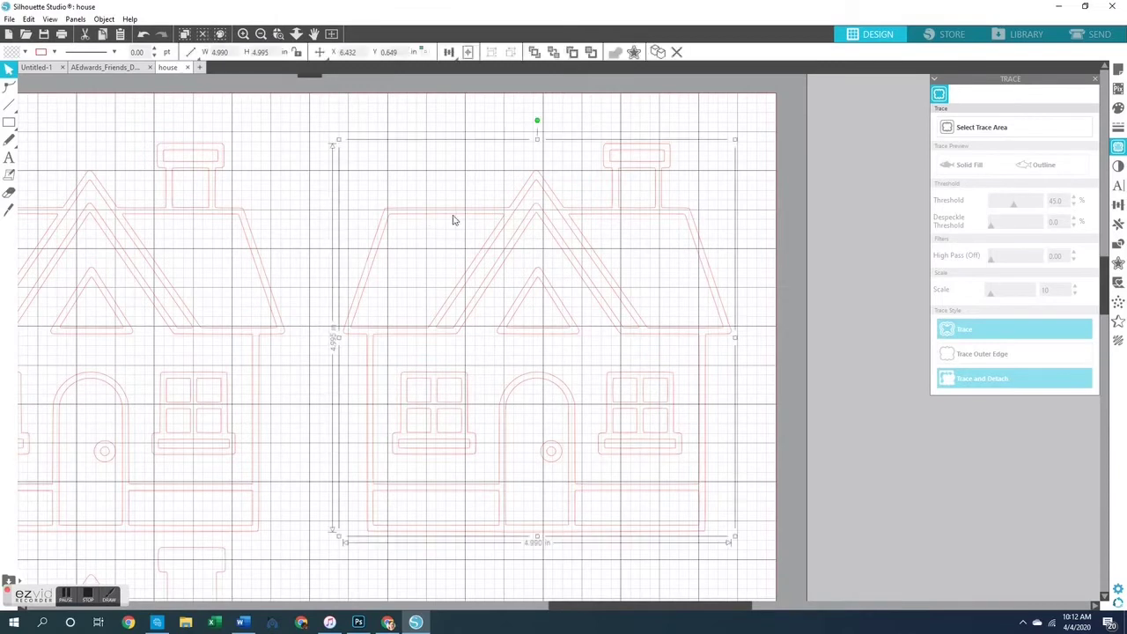
click(104, 19)
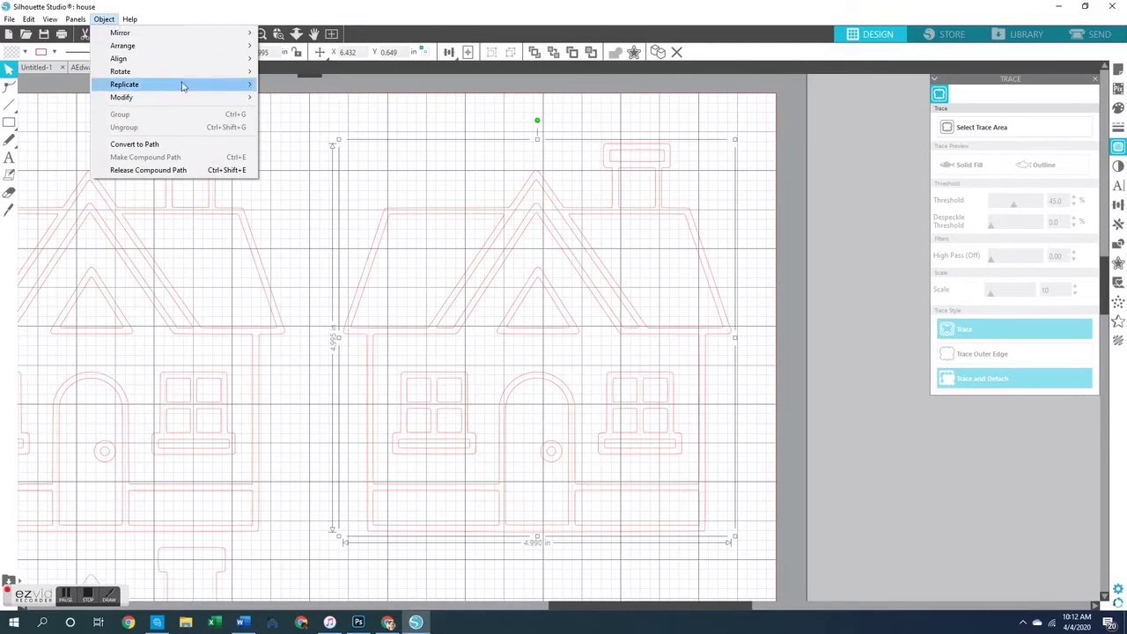
click(174, 172)
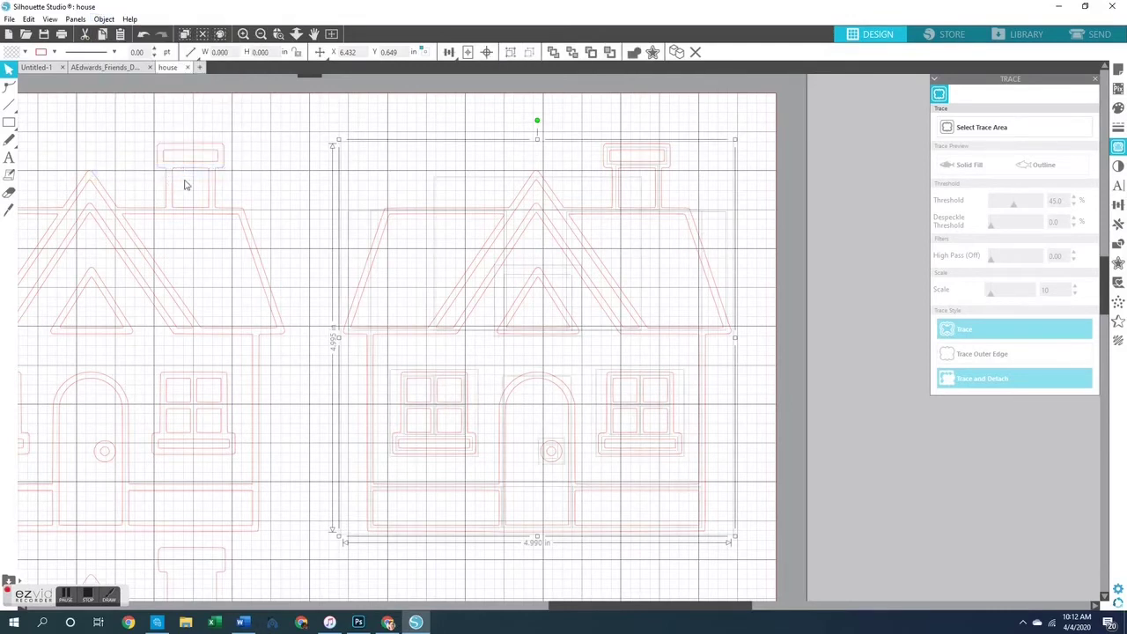
click(288, 224)
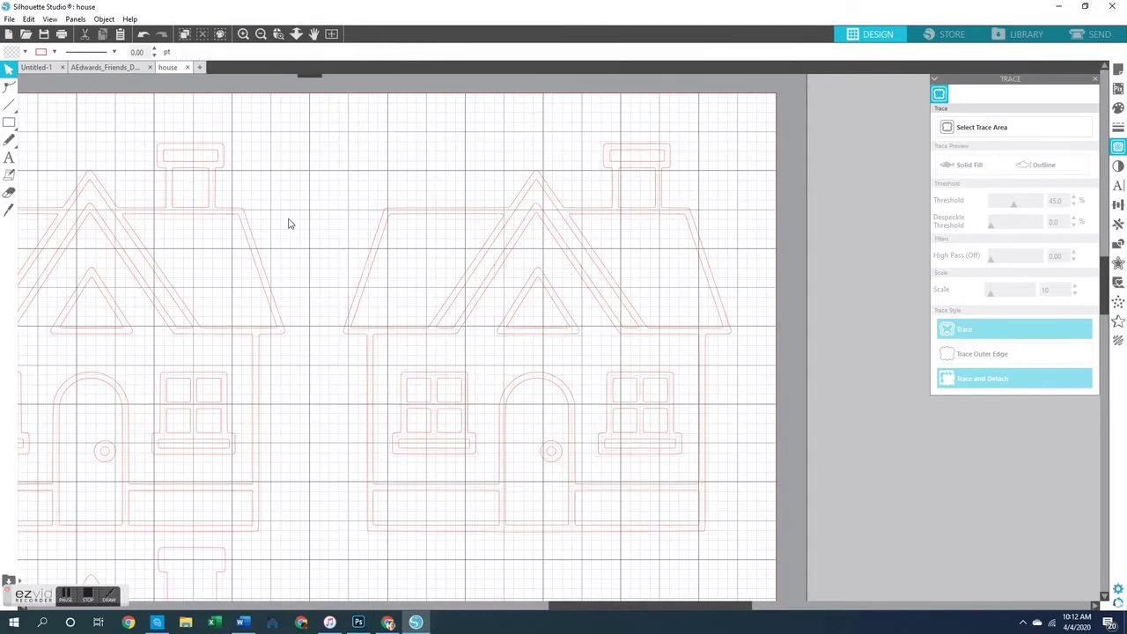
click(414, 218)
click(742, 212)
click(655, 177)
click(731, 201)
Delete the four panes of the right house's left window
click(443, 385)
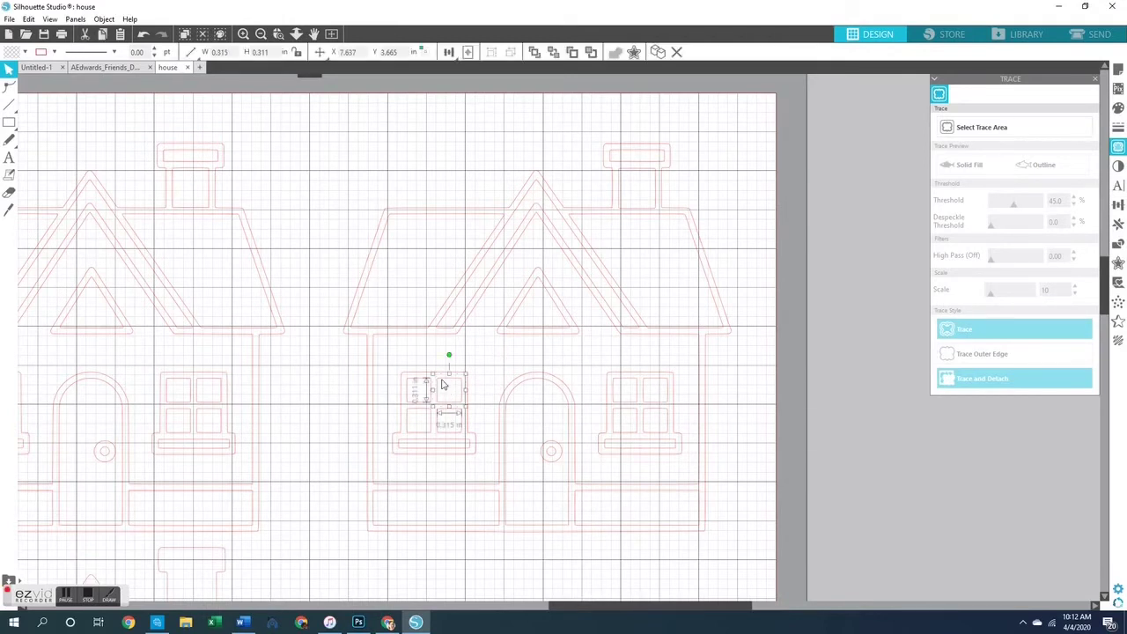
key(Delete)
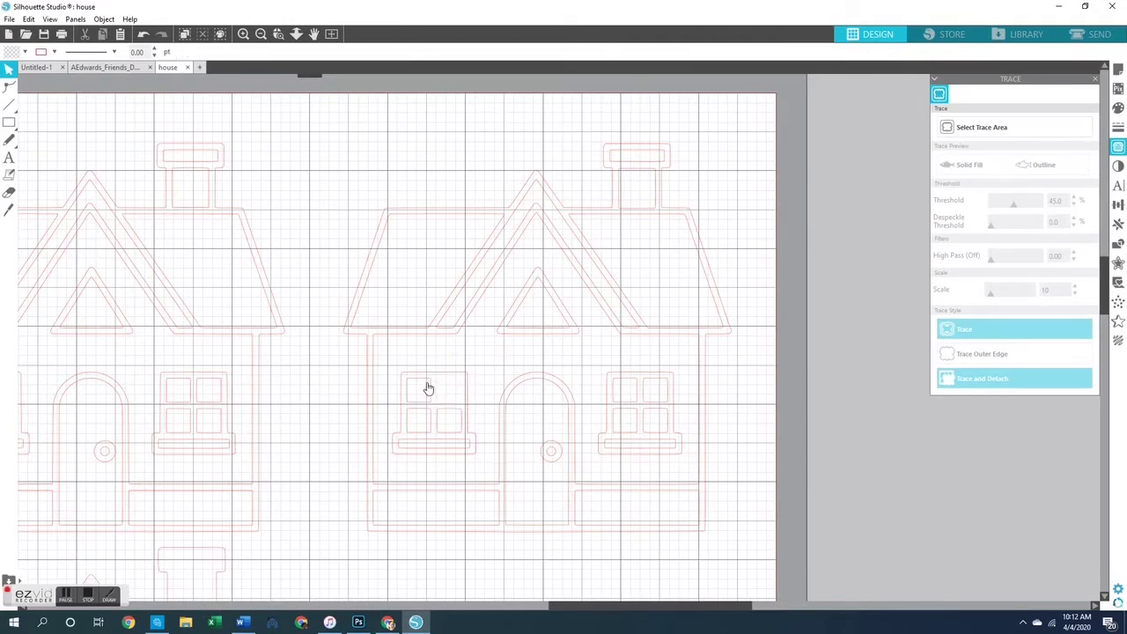
click(416, 382)
key(Delete)
click(455, 417)
key(Delete)
click(428, 423)
key(Delete)
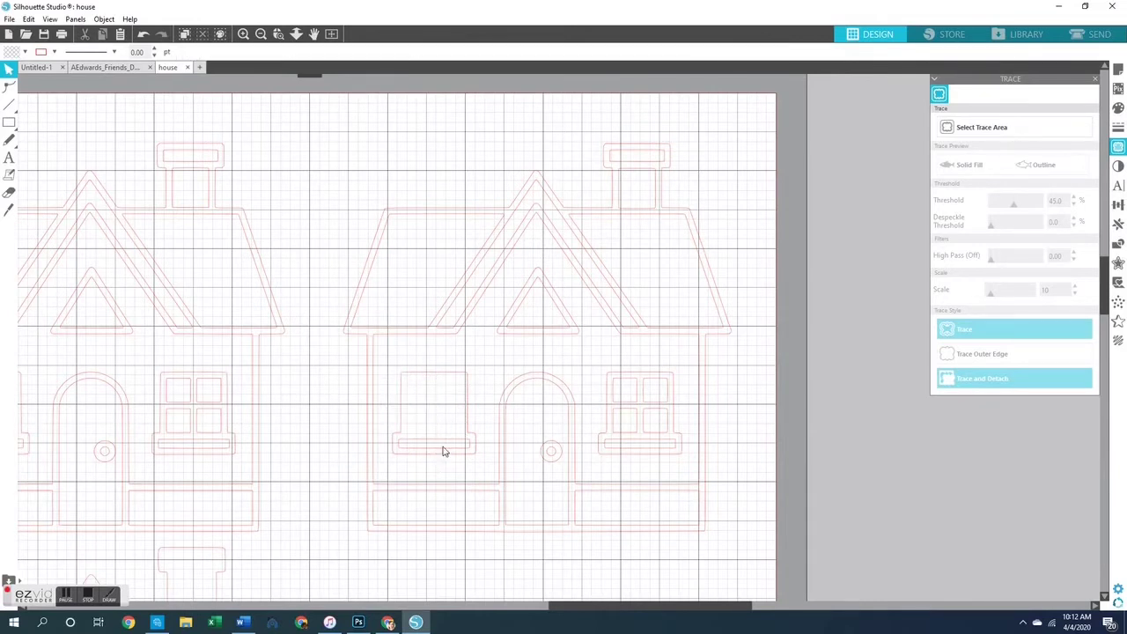
click(437, 457)
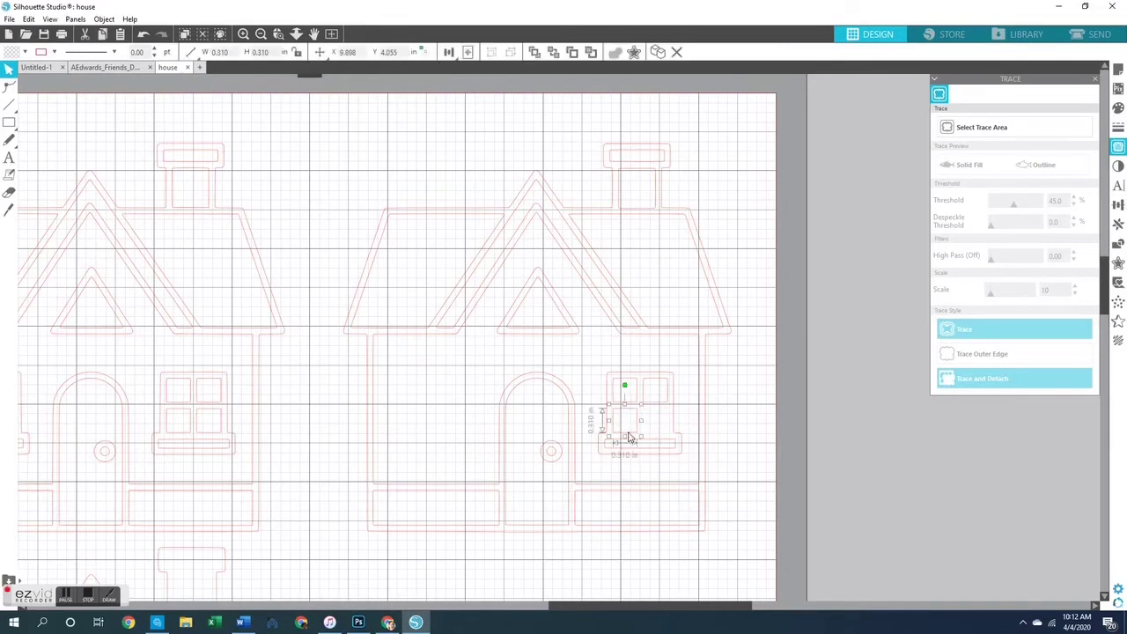
Delete the right window piece, mail slot, doorknob, inner door outline and roof triangle
click(649, 401)
key(Delete)
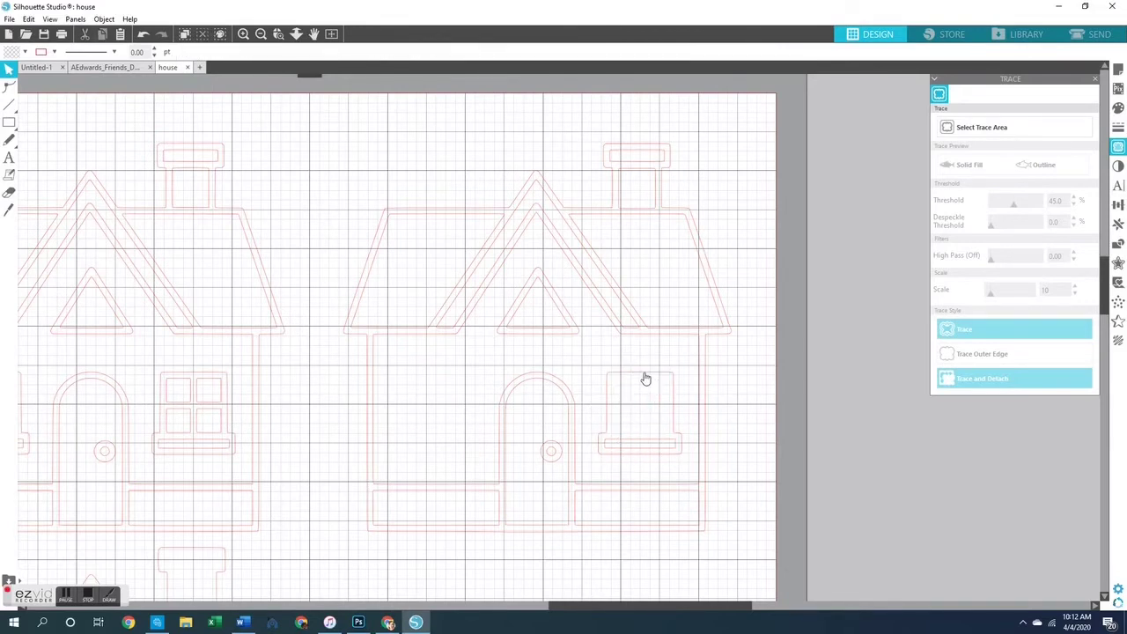
click(634, 442)
key(Delete)
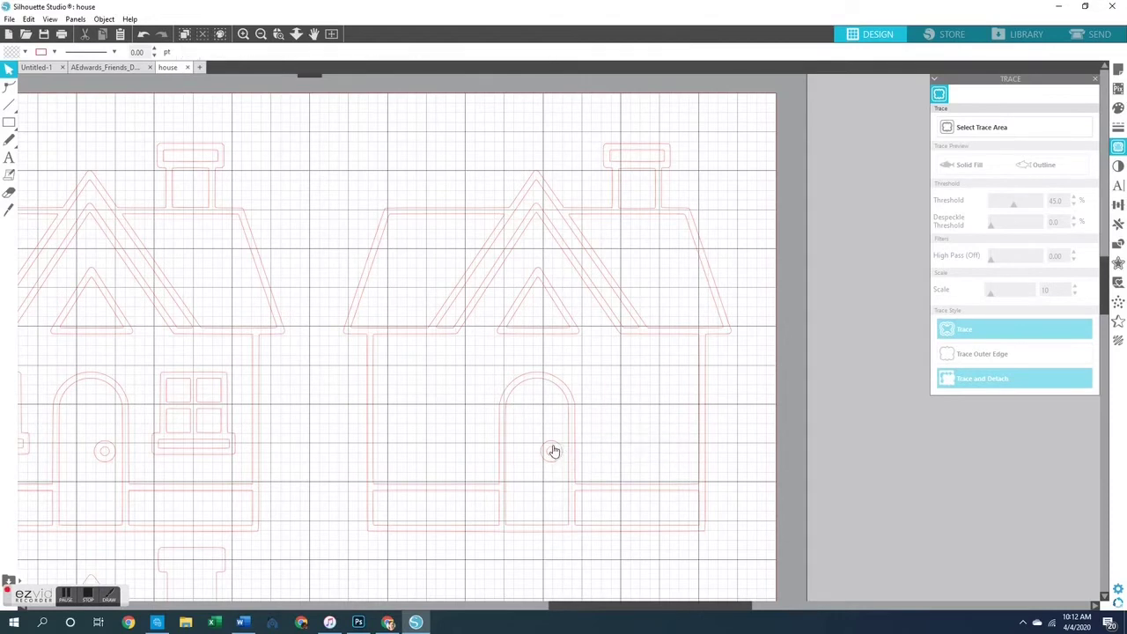
click(553, 452)
click(556, 448)
click(553, 452)
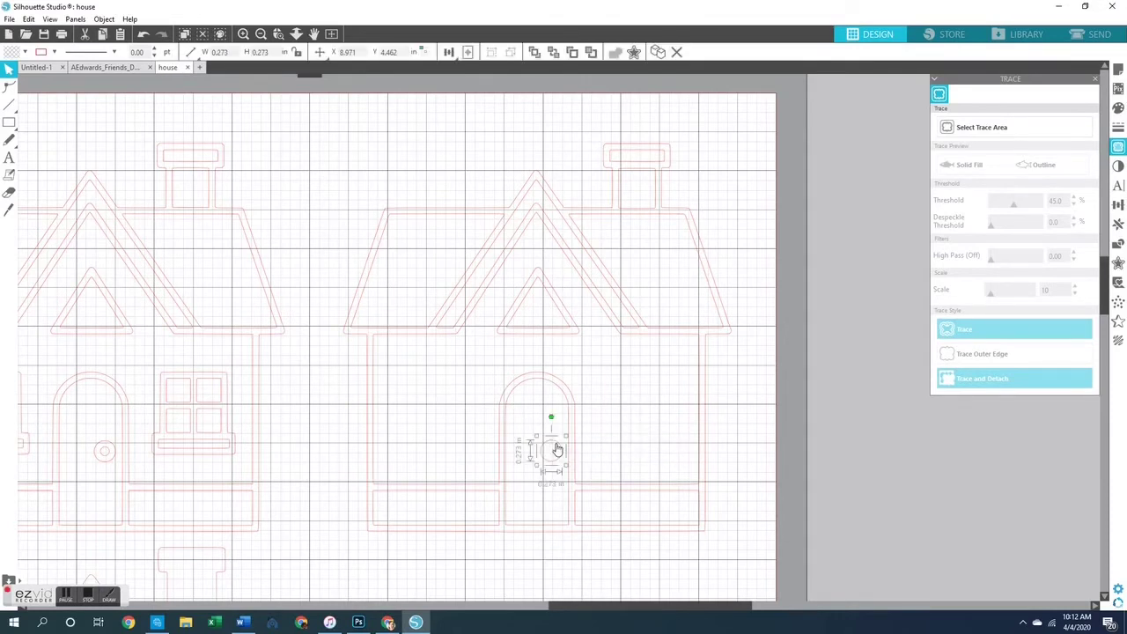
key(Delete)
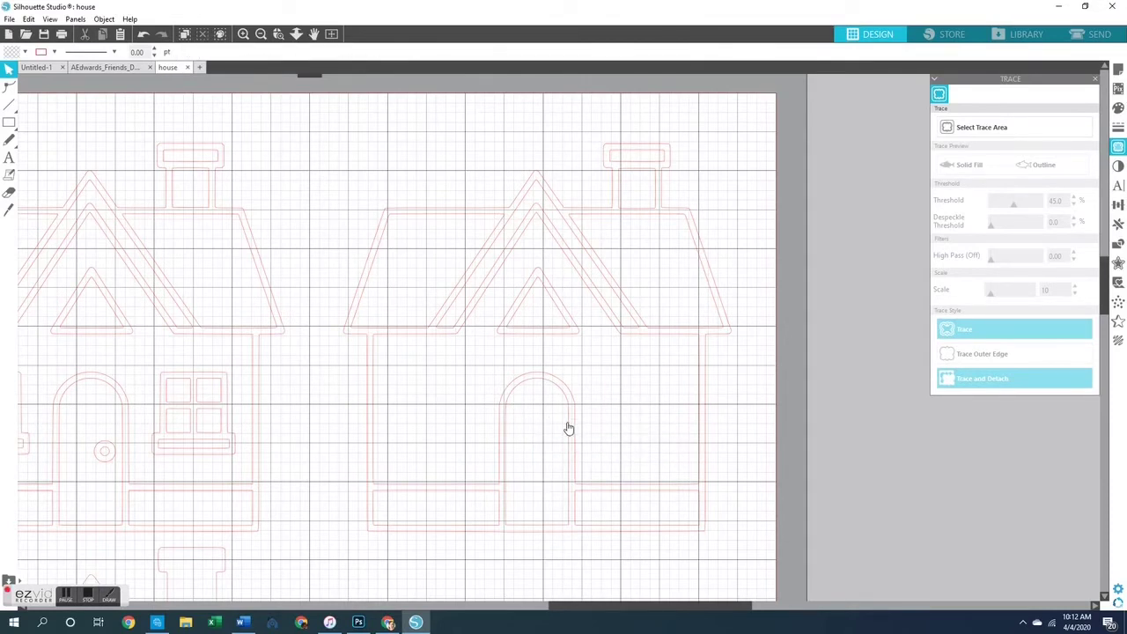
click(568, 428)
key(Delete)
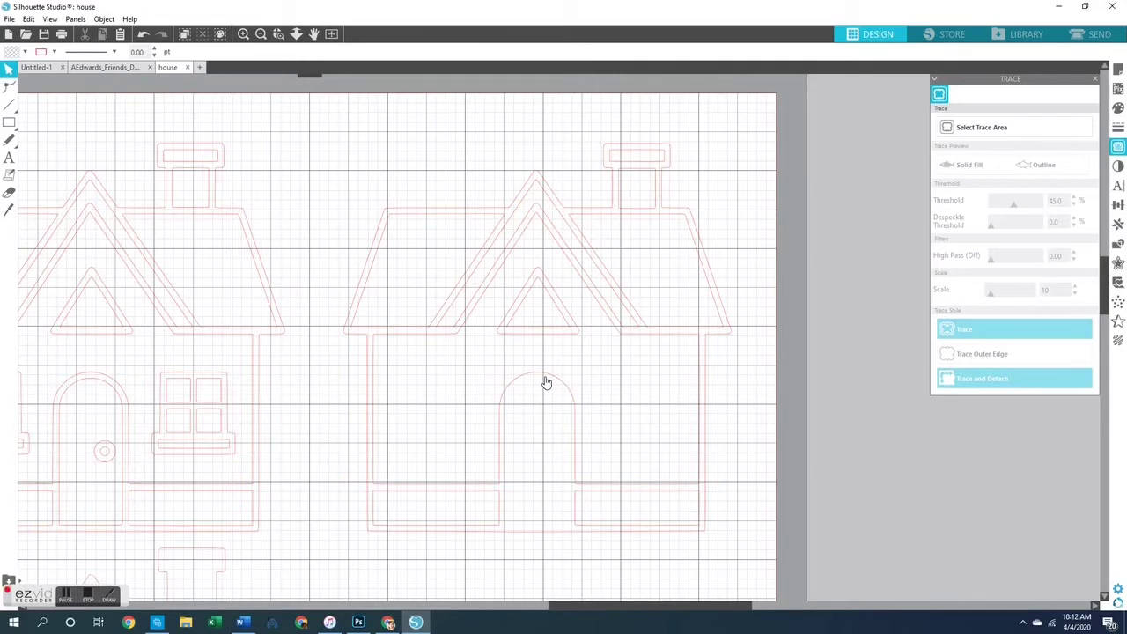
click(523, 332)
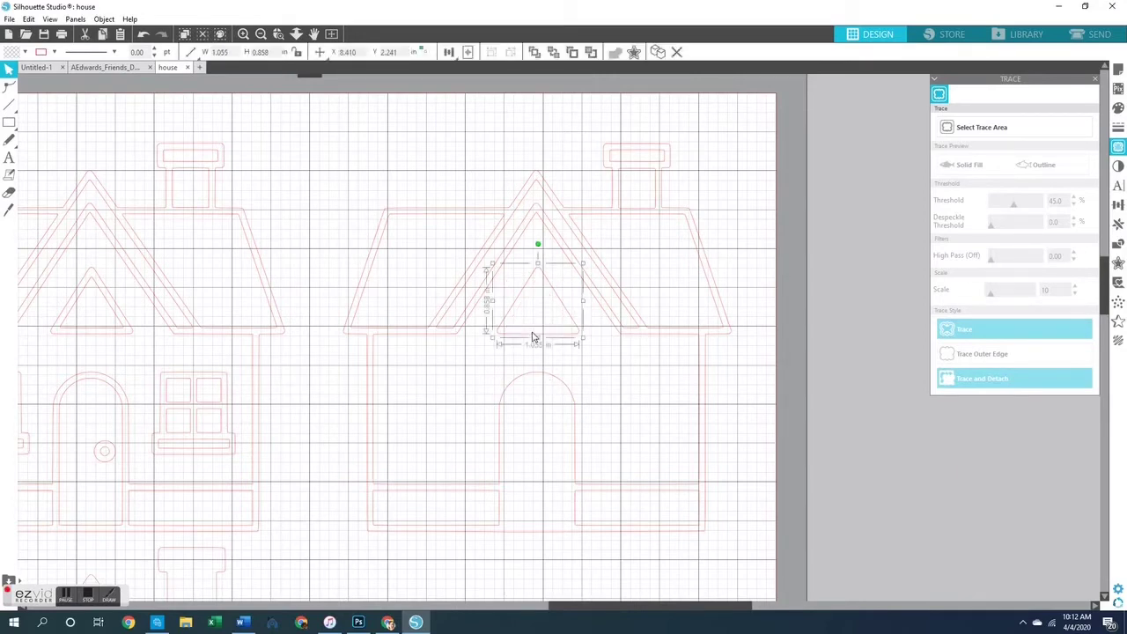
key(Delete)
scroll(529, 176, down, 2)
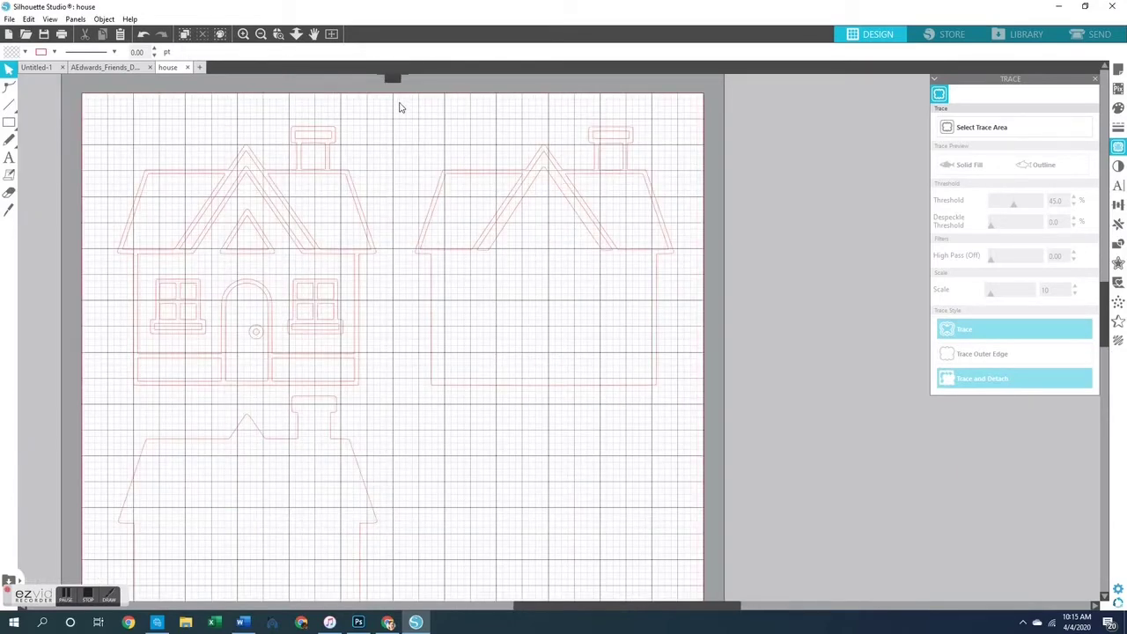
Combine the right house's roof, chimney and wall pieces into one compound path
drag(399, 104, 692, 411)
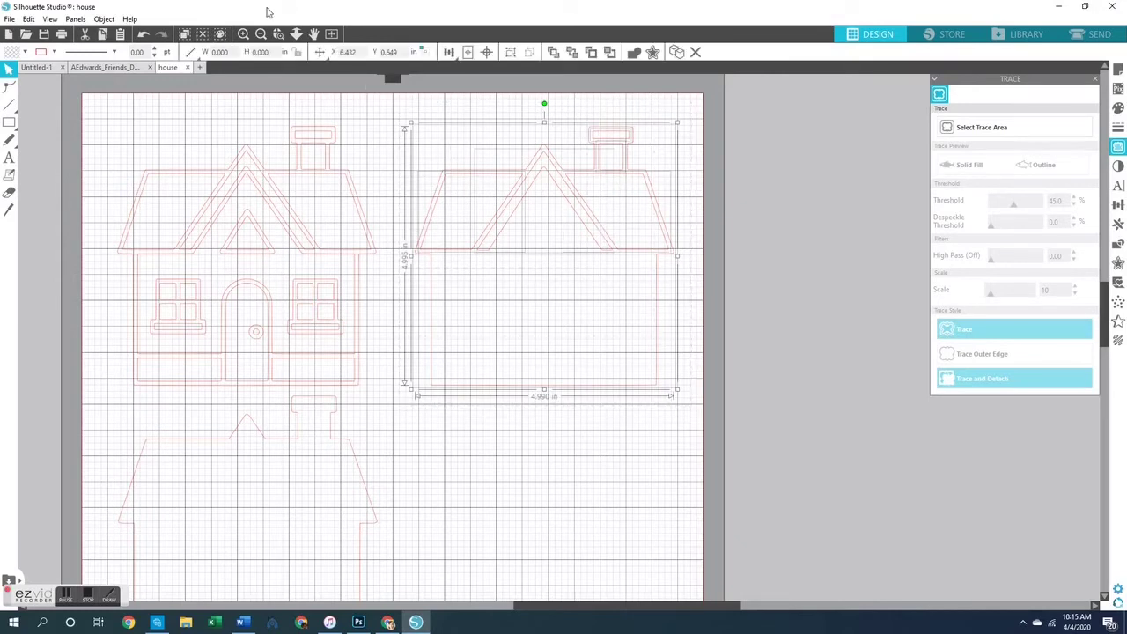
click(104, 19)
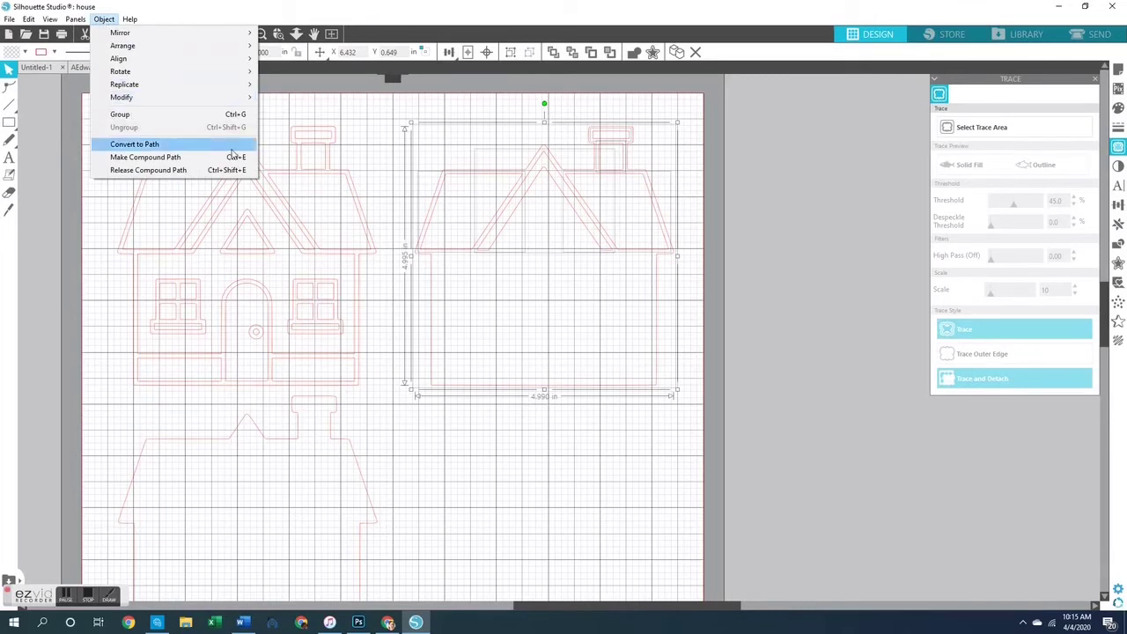
click(139, 162)
click(587, 453)
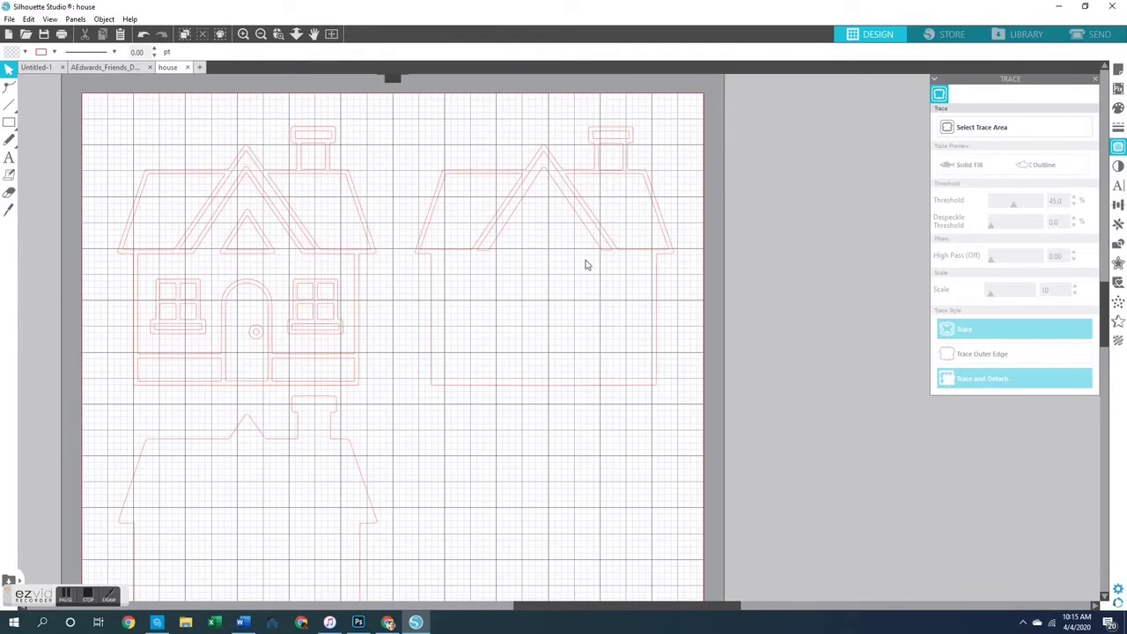
Nudge the plain right house outline into place, then delete it
mouse_move(590, 213)
mouse_down()
mouse_move(594, 309)
mouse_move(571, 244)
mouse_move(584, 191)
mouse_move(596, 196)
mouse_up()
click(578, 206)
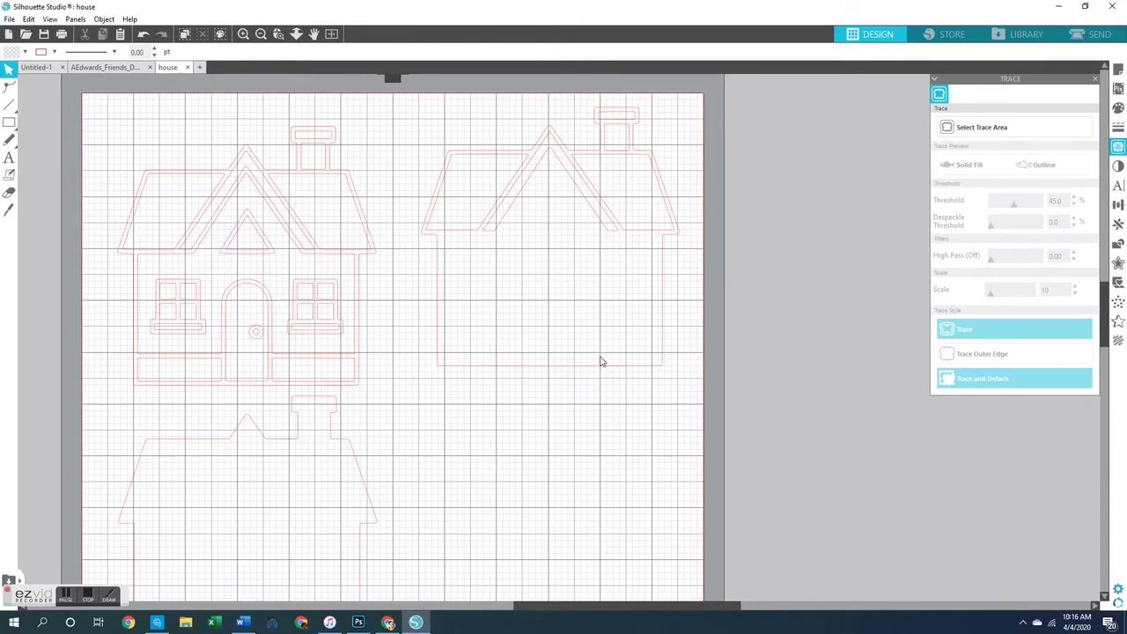
mouse_move(531, 368)
mouse_down()
mouse_move(523, 395)
mouse_move(528, 388)
mouse_up()
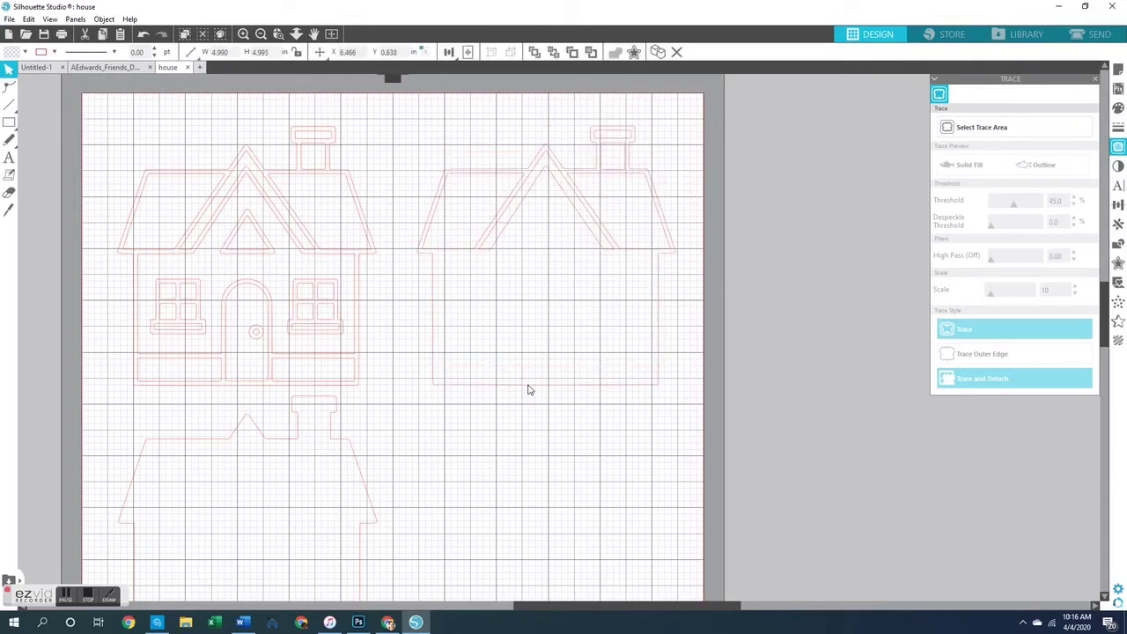
click(570, 449)
click(606, 256)
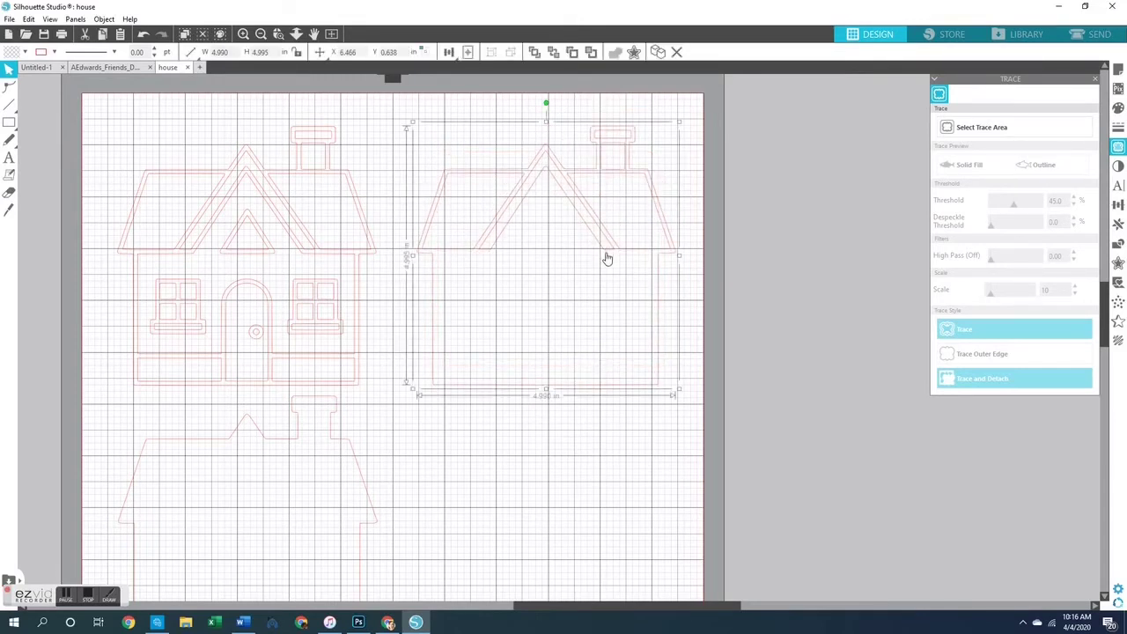
key(Delete)
scroll(591, 264, down, 5)
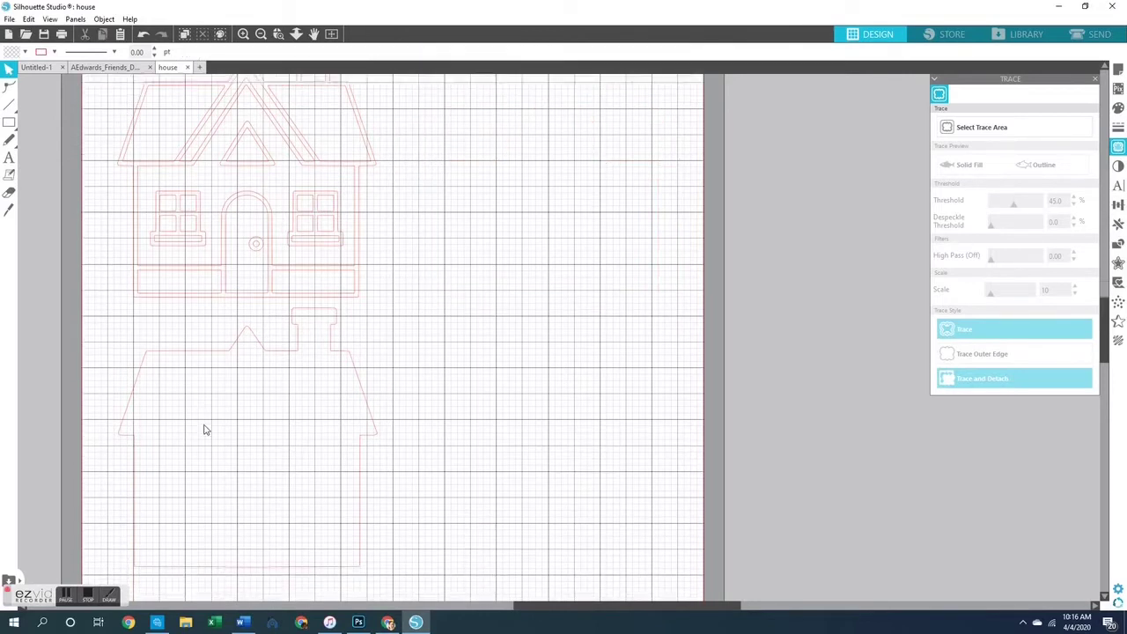
Duplicate the lower house outline and place the copy at the mat's upper right
scroll(103, 255, up, 5)
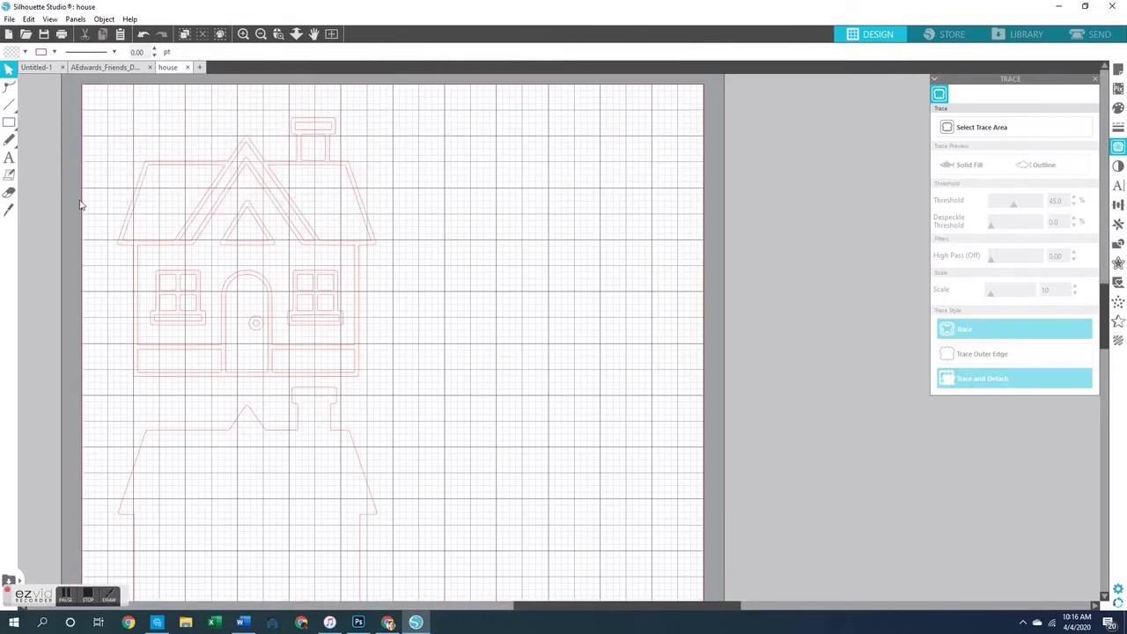
scroll(314, 380, down, 2)
click(335, 370)
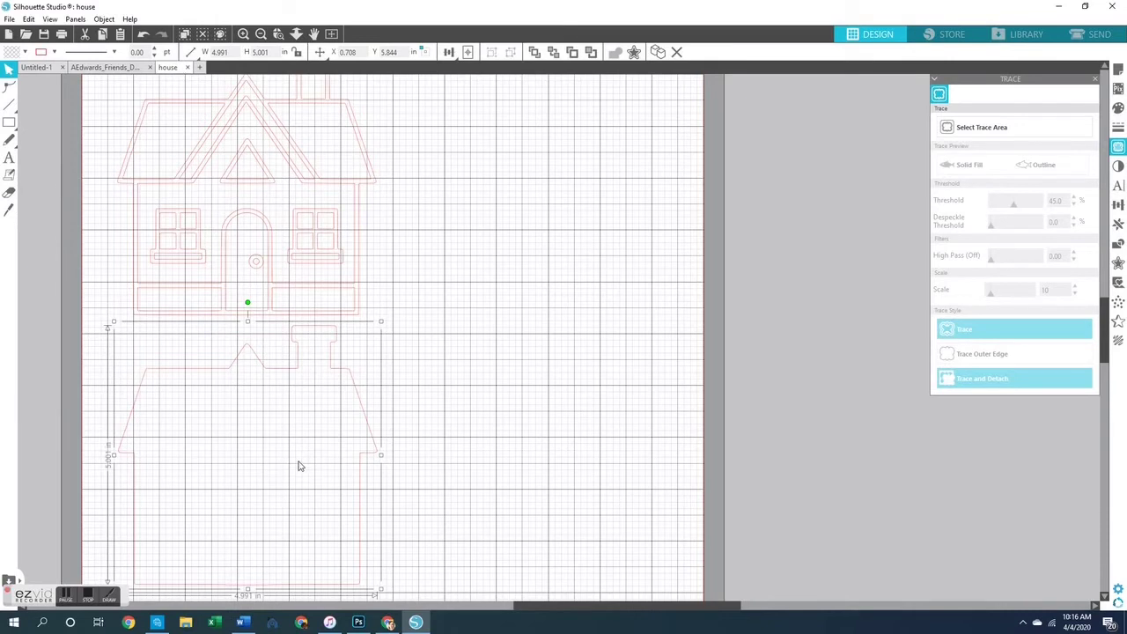
key(ctrl+shift+e)
key(ctrl+d)
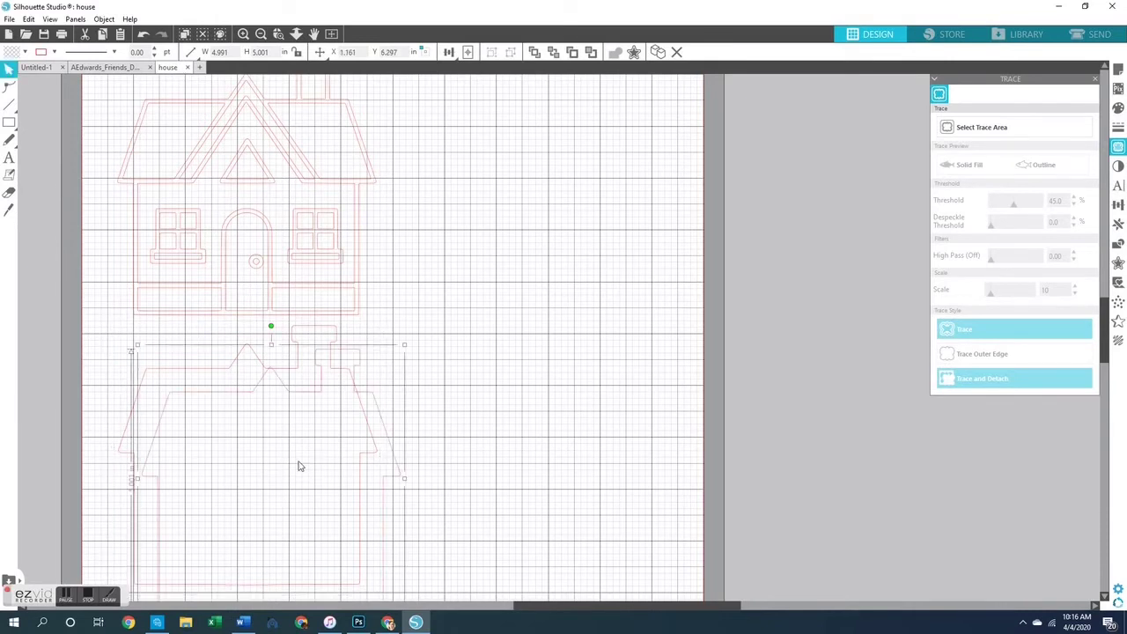
drag(293, 394, 562, 98)
click(531, 406)
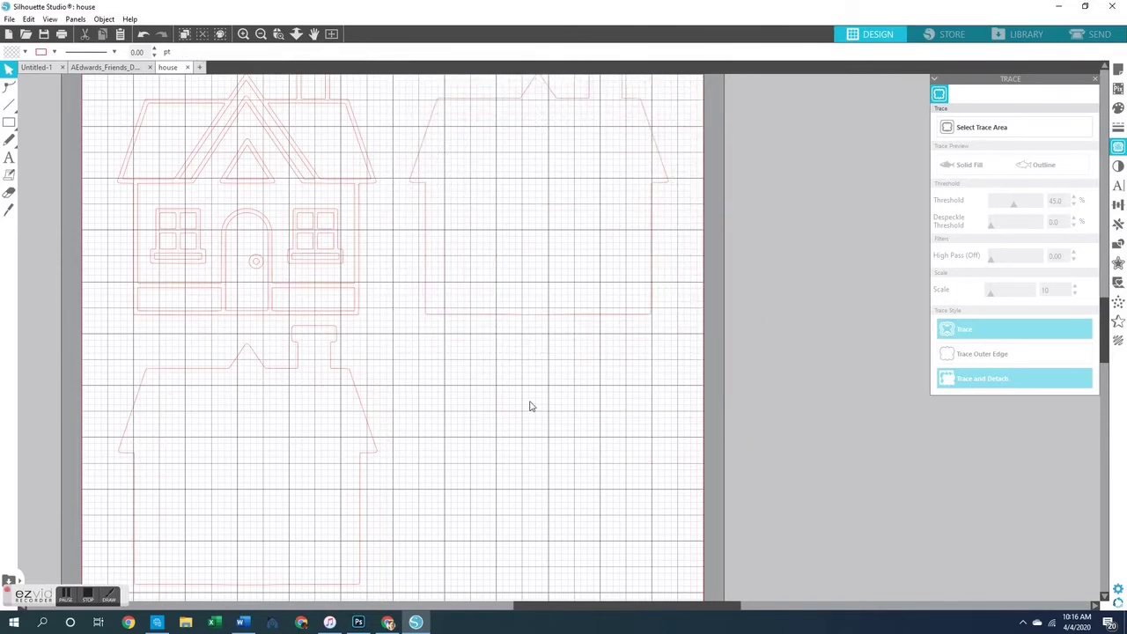
Switch to the Friends stamp document and bring up the Open dialog
scroll(360, 340, down, 2)
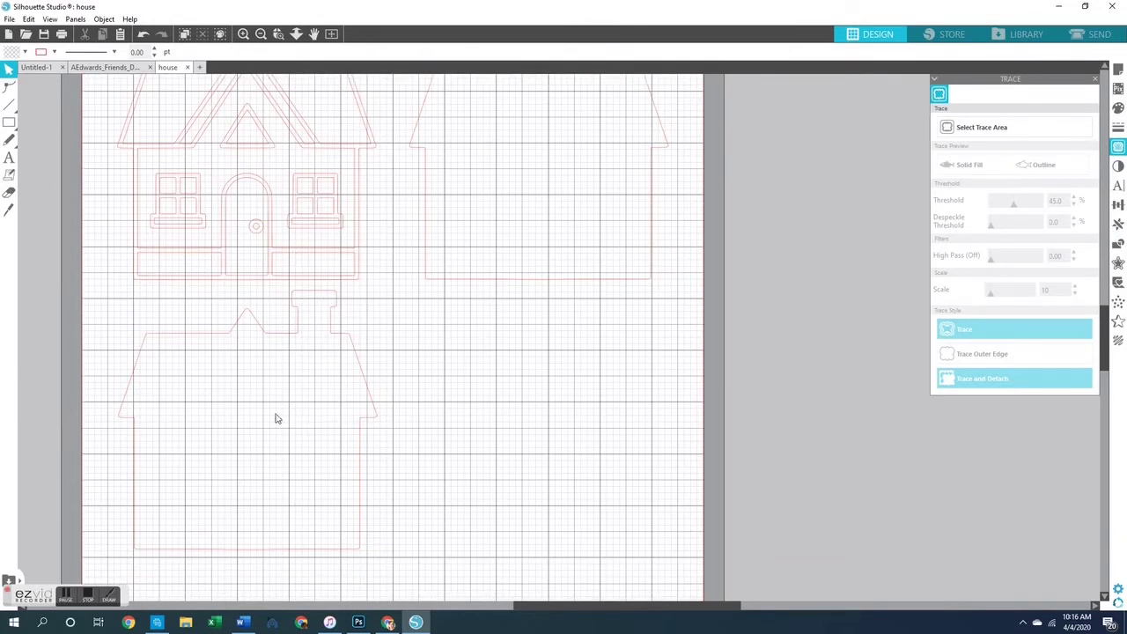
scroll(429, 328, up, 5)
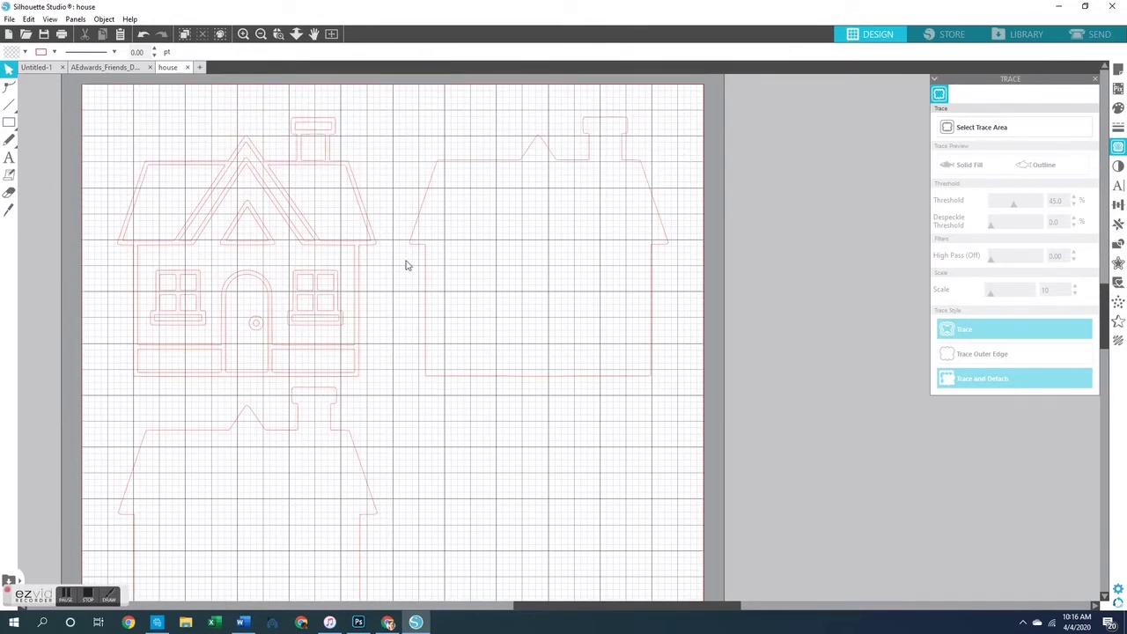
scroll(506, 412, down, 4)
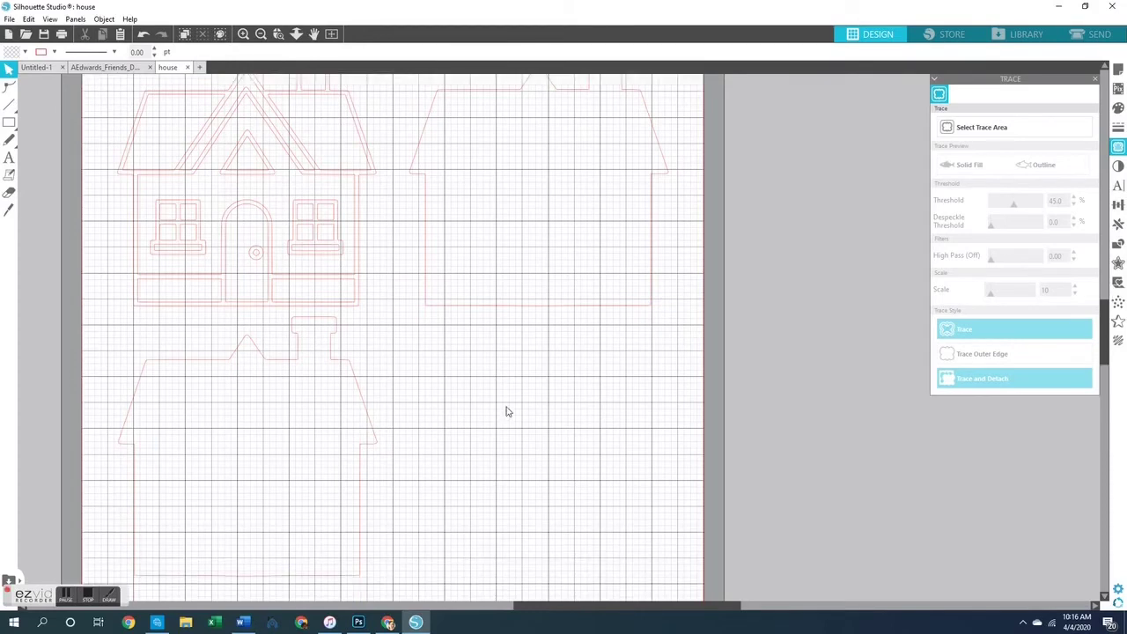
scroll(507, 411, up, 3)
scroll(506, 411, down, 2)
scroll(506, 411, up, 3)
scroll(507, 410, down, 3)
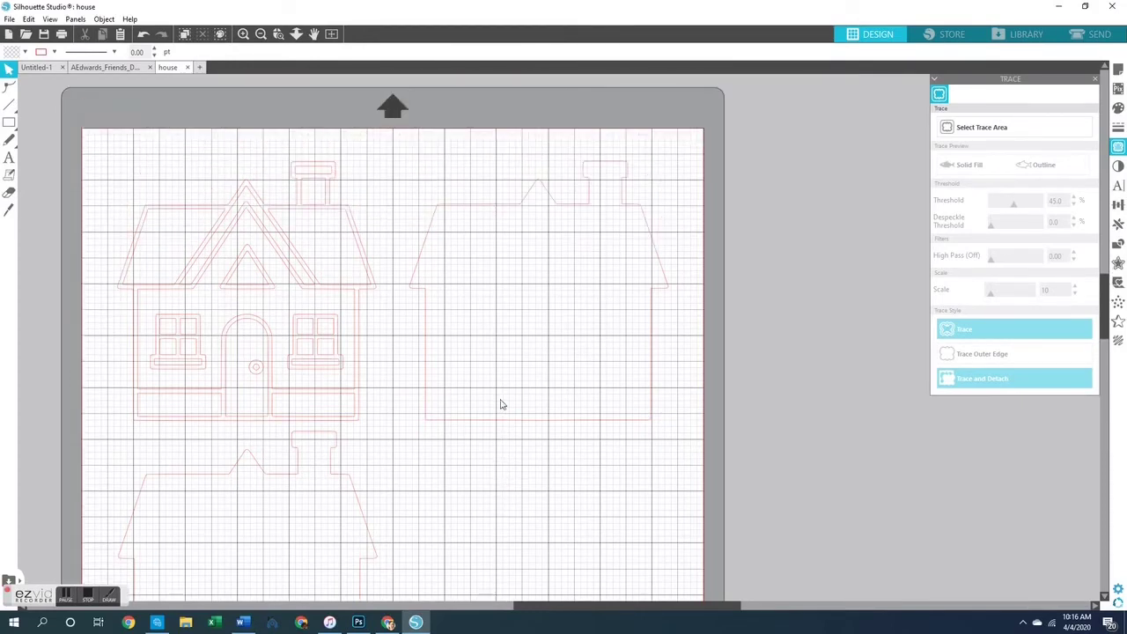
click(106, 67)
click(25, 34)
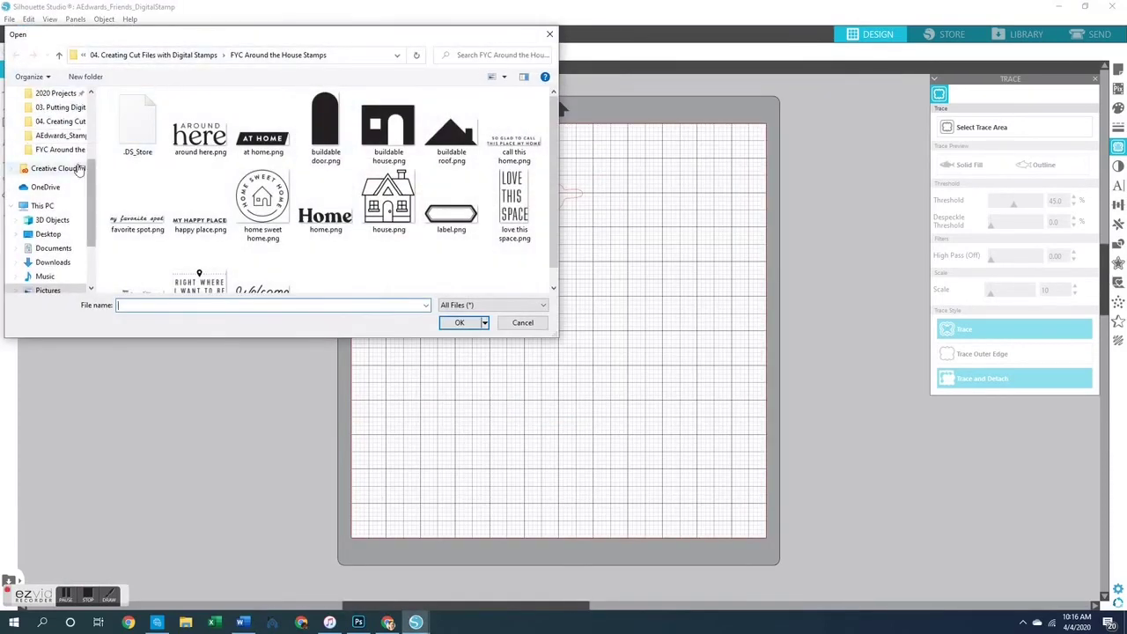
Open the BestFriends stamp PNG from the Friends stamp set folder
click(53, 123)
double_click(202, 133)
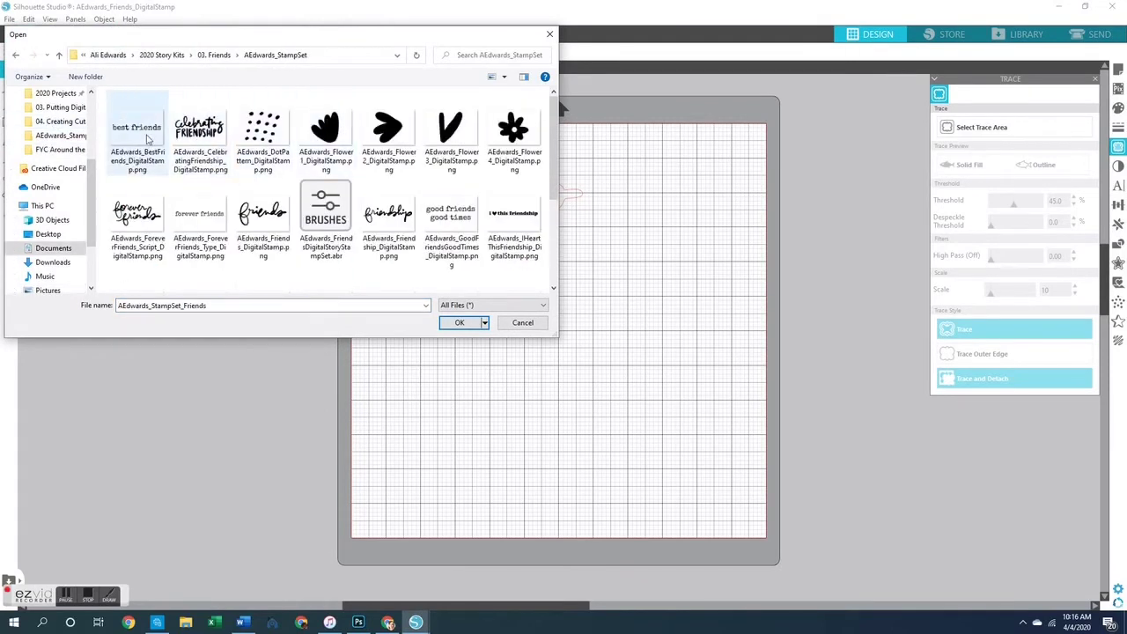
double_click(138, 132)
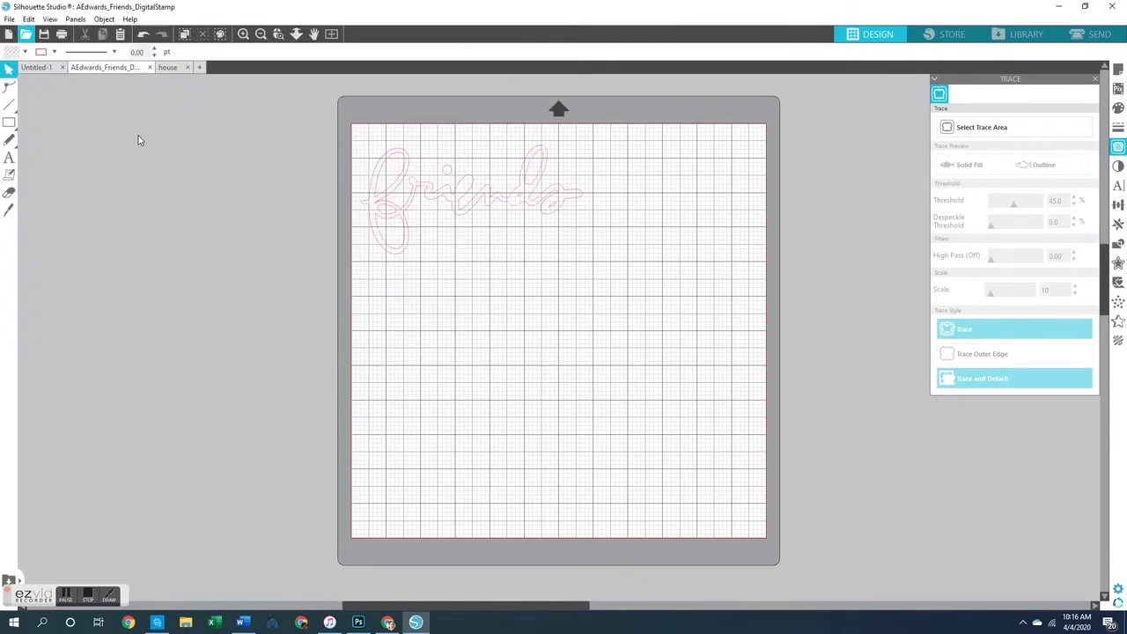
Enlarge the best friends image to roughly 12.7 in wide across the mat
click(514, 201)
click(566, 270)
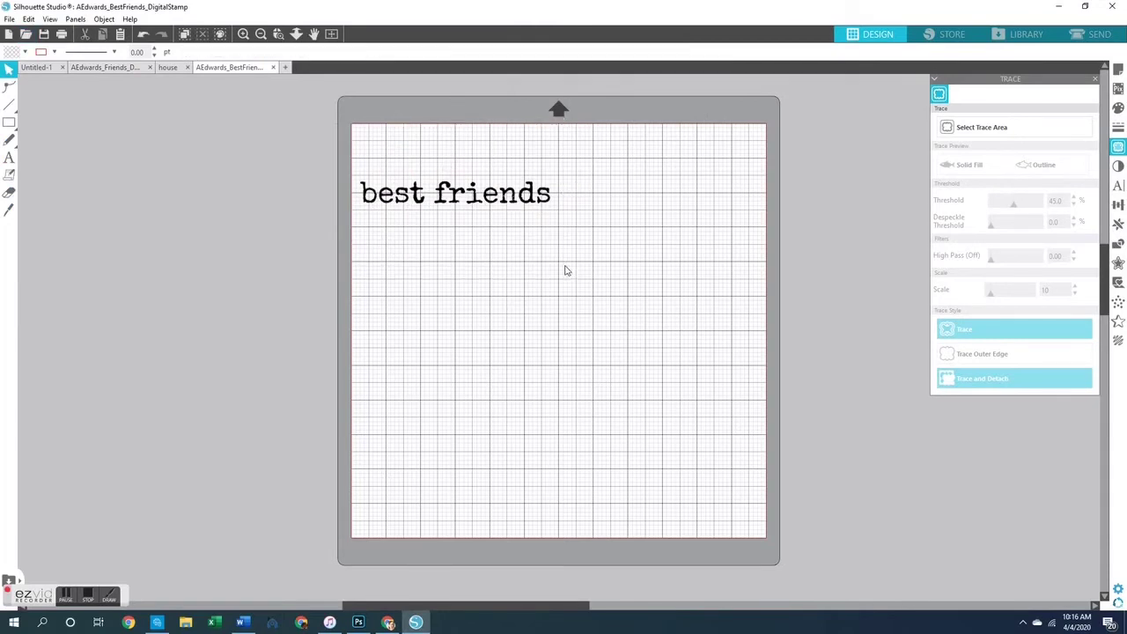
click(566, 266)
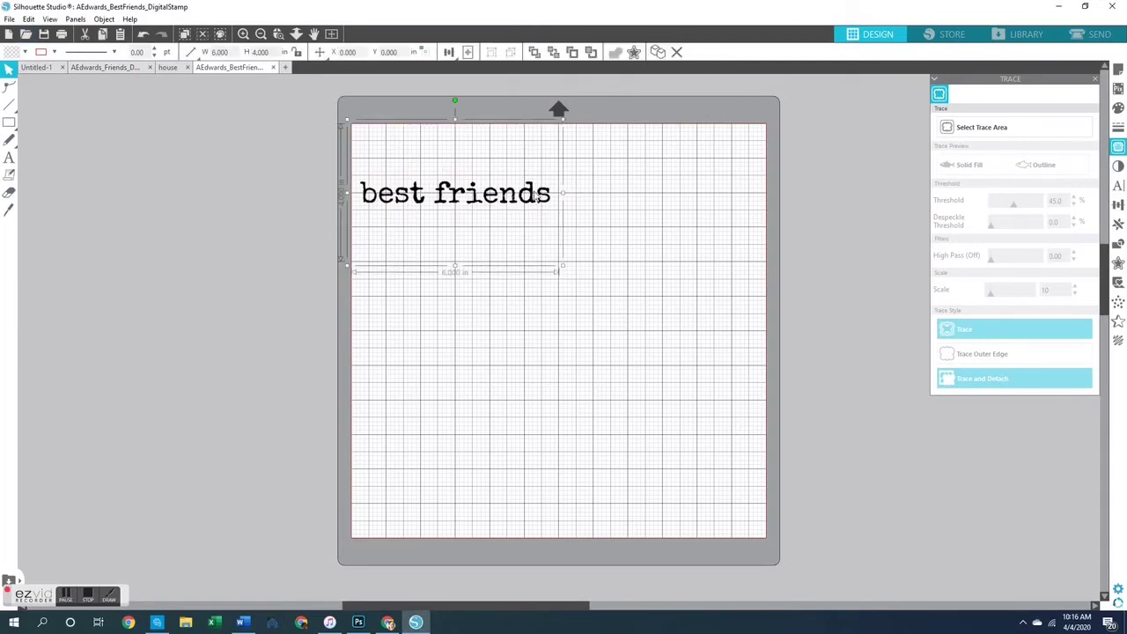
click(566, 269)
click(532, 206)
drag(566, 272, 770, 438)
mouse_move(345, 413)
mouse_down()
mouse_move(324, 425)
mouse_move(339, 424)
mouse_up()
click(677, 432)
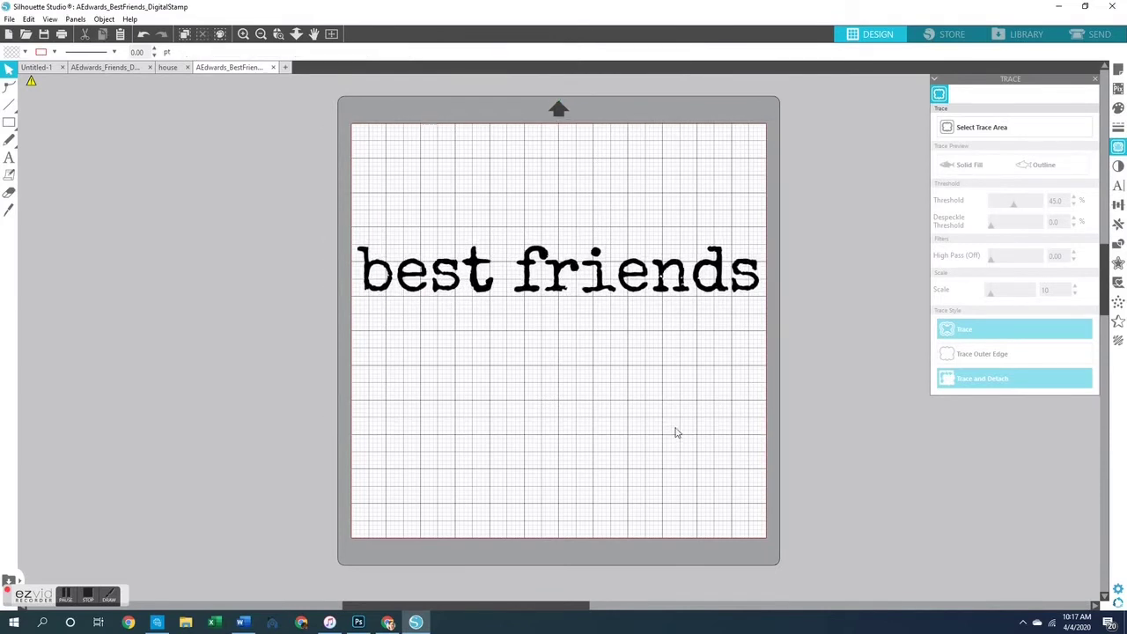
Trace the best friends lettering into cut lines and delete the original black image
click(972, 129)
mouse_move(347, 235)
mouse_down()
mouse_move(680, 312)
mouse_move(764, 312)
mouse_up()
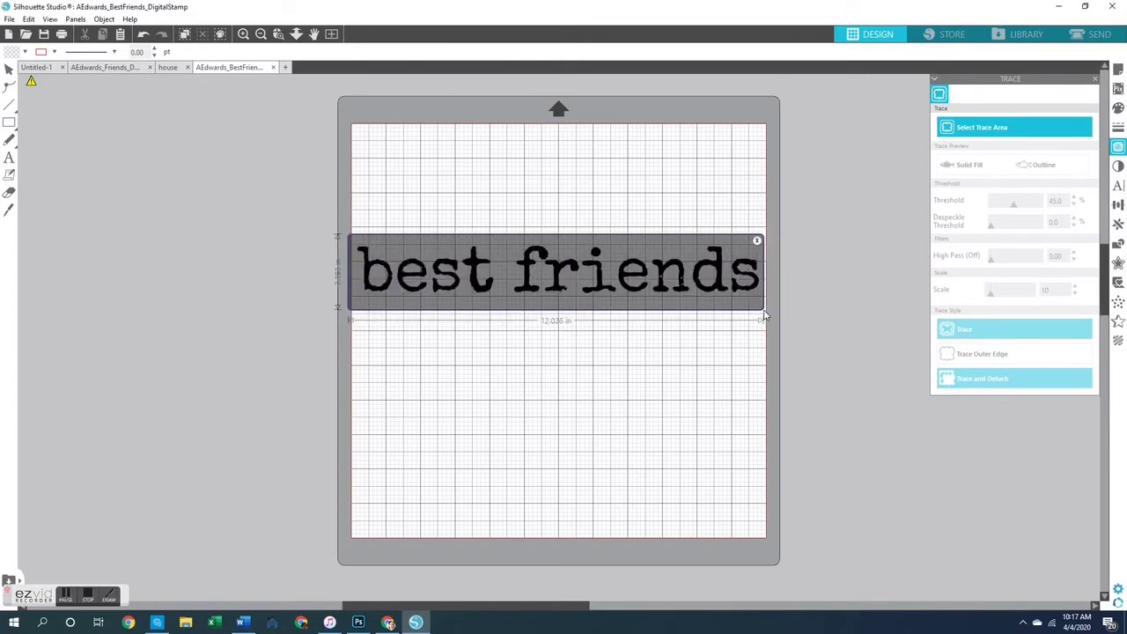
click(972, 334)
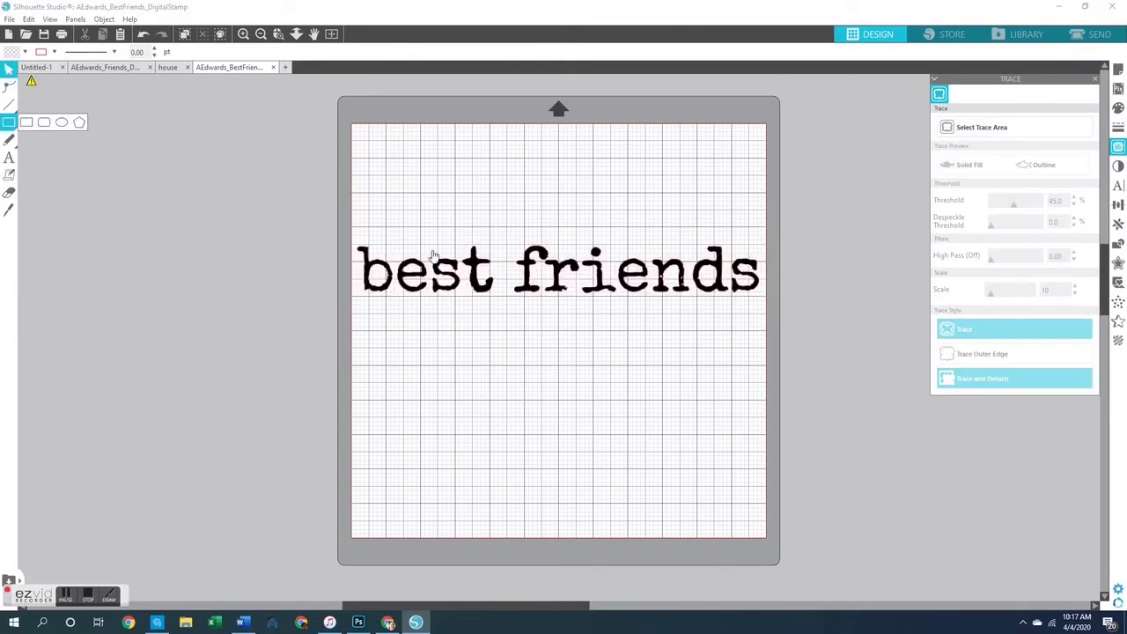
click(404, 272)
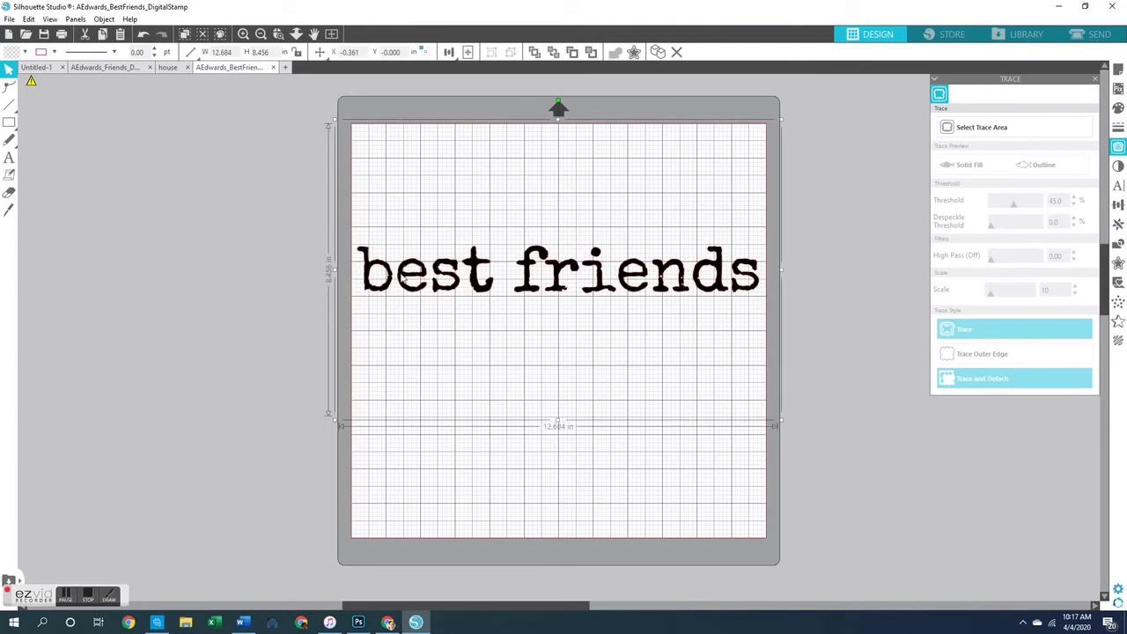
drag(406, 274, 408, 352)
key(Delete)
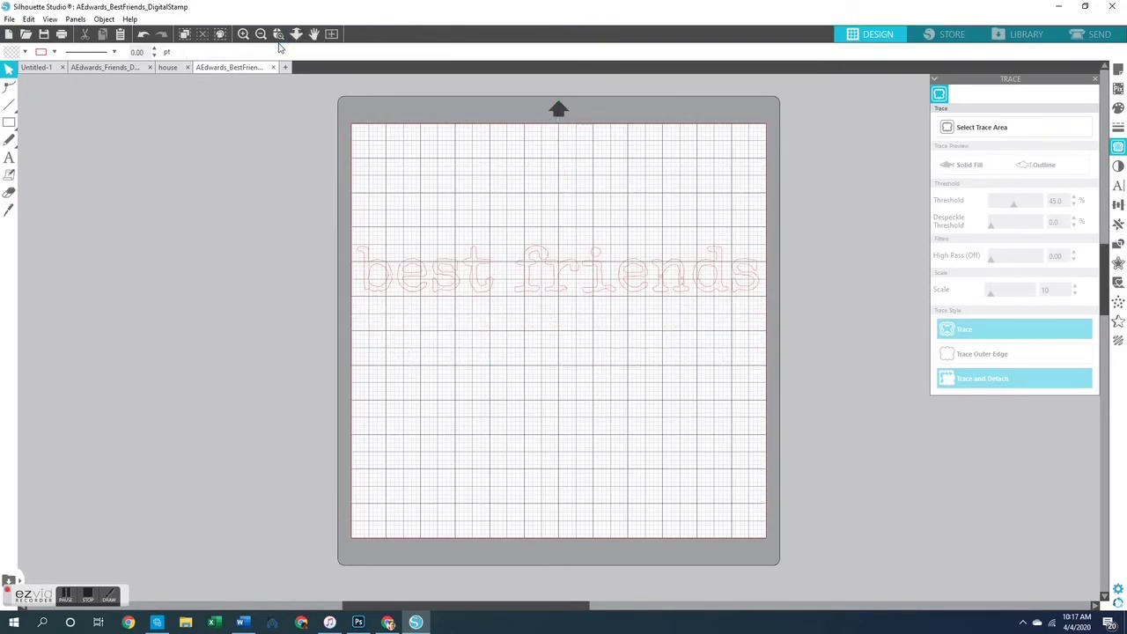
Zoom in and release the traced best friends outline into separate letter paths
click(242, 35)
click(242, 35)
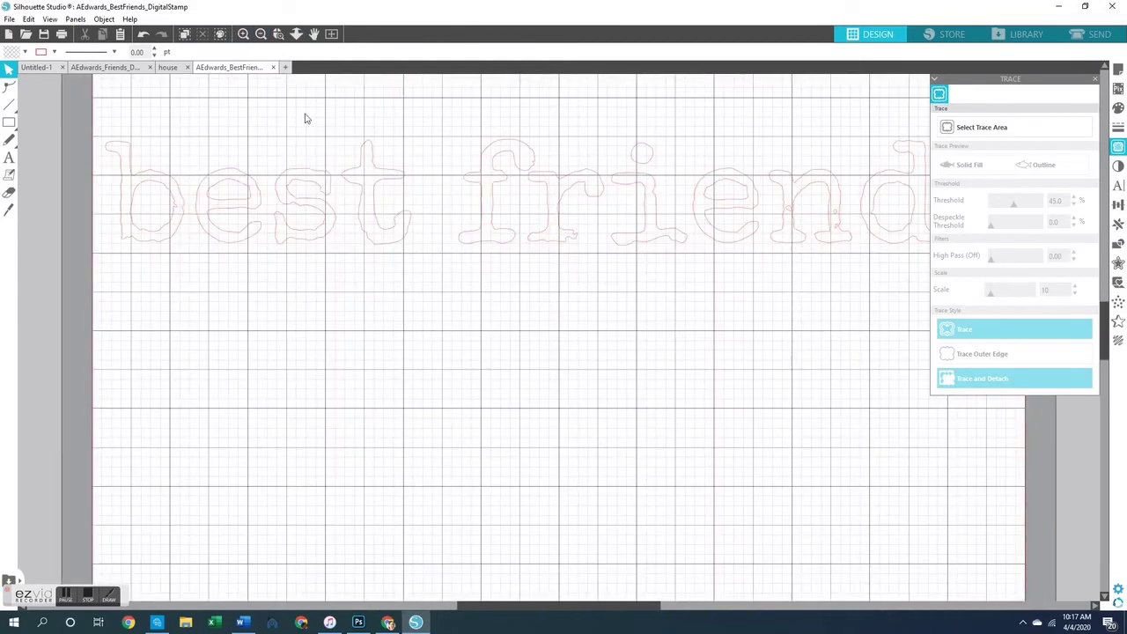
click(241, 217)
click(284, 284)
scroll(198, 352, up, 3)
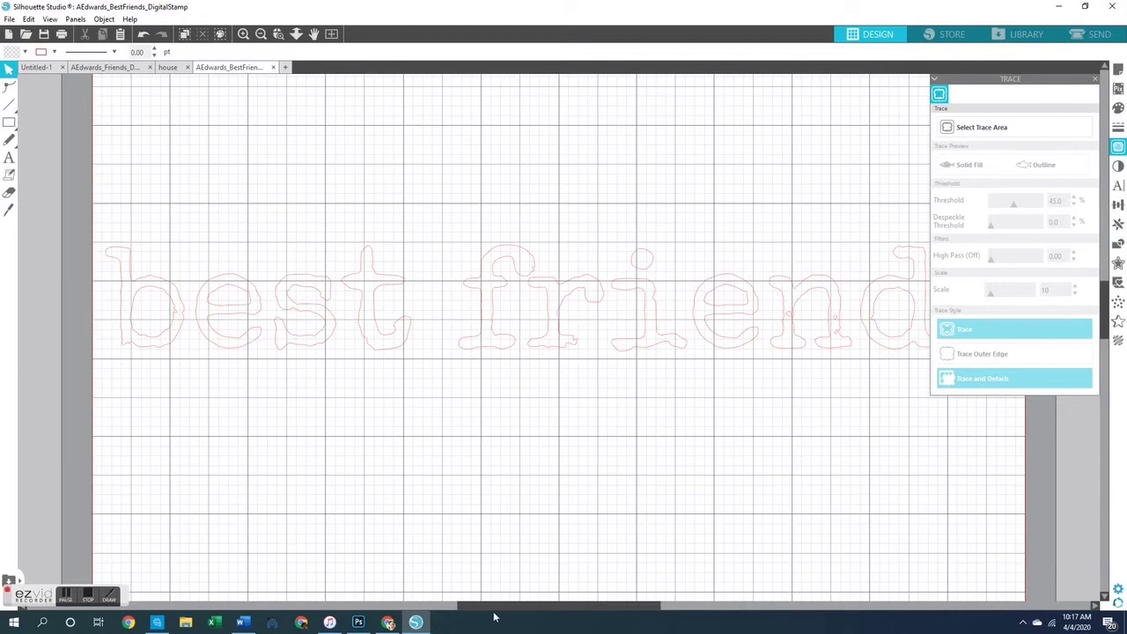
drag(502, 608, 585, 607)
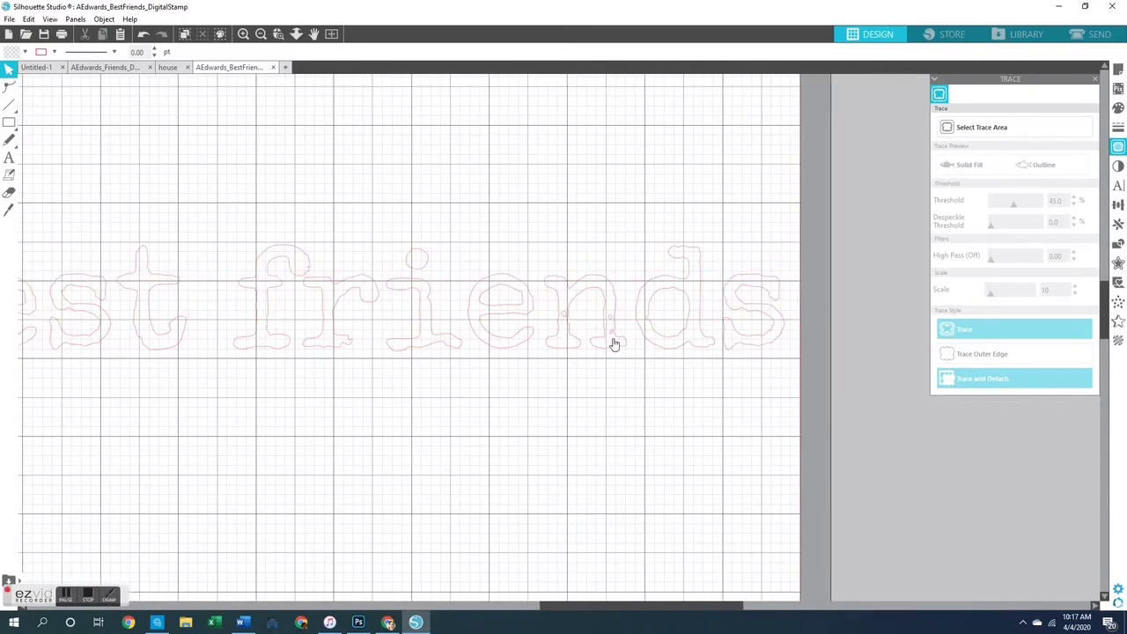
click(602, 288)
click(104, 18)
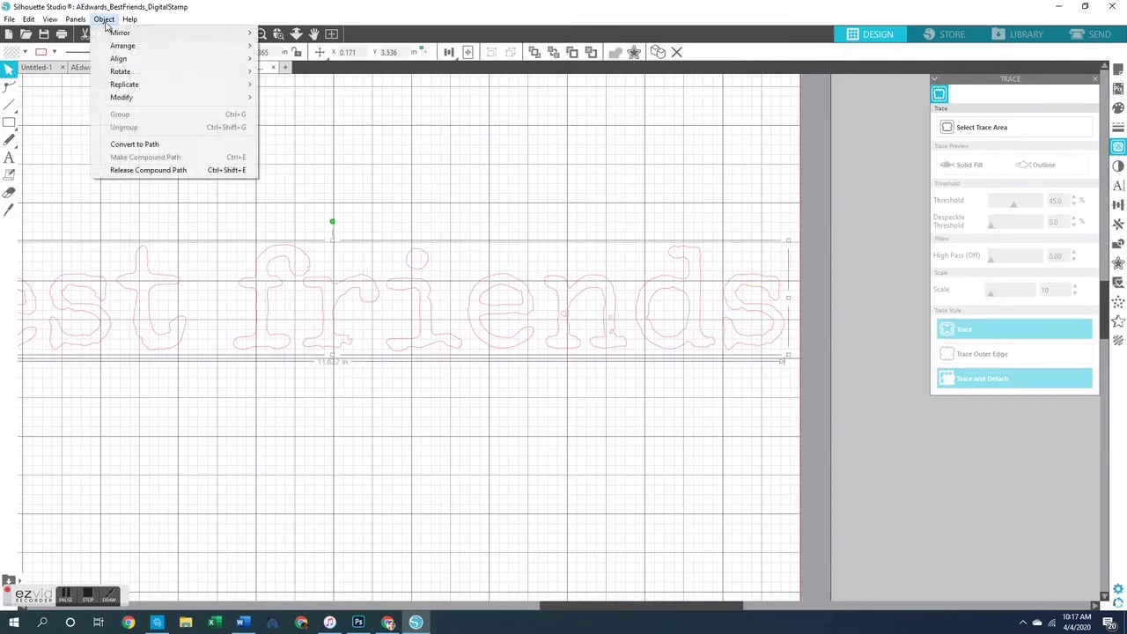
mouse_move(129, 18)
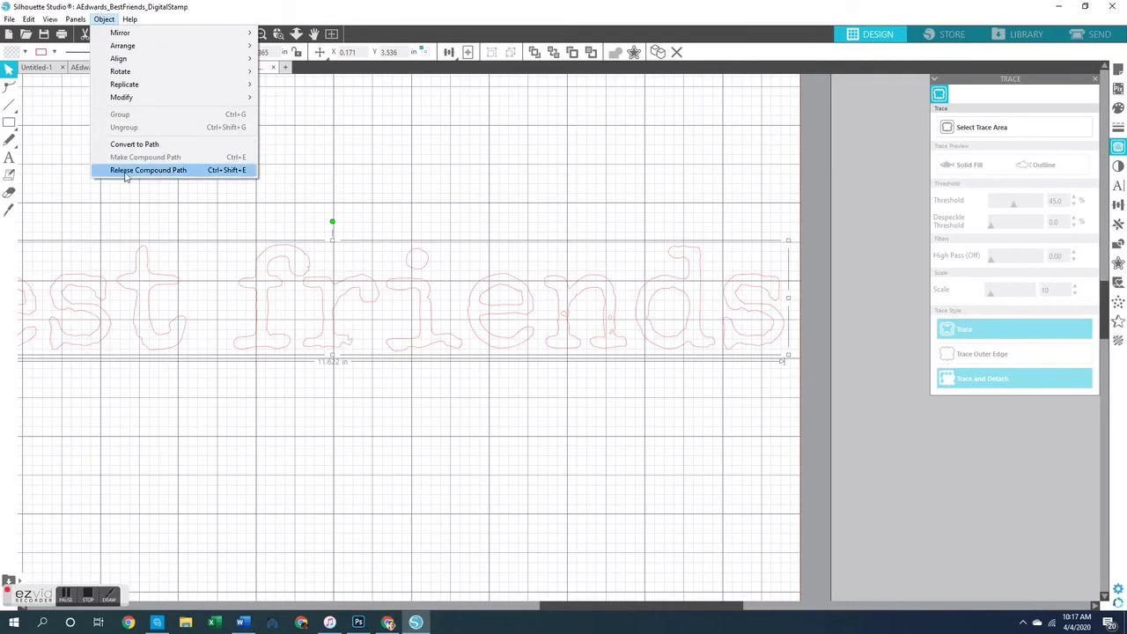
click(126, 176)
click(547, 399)
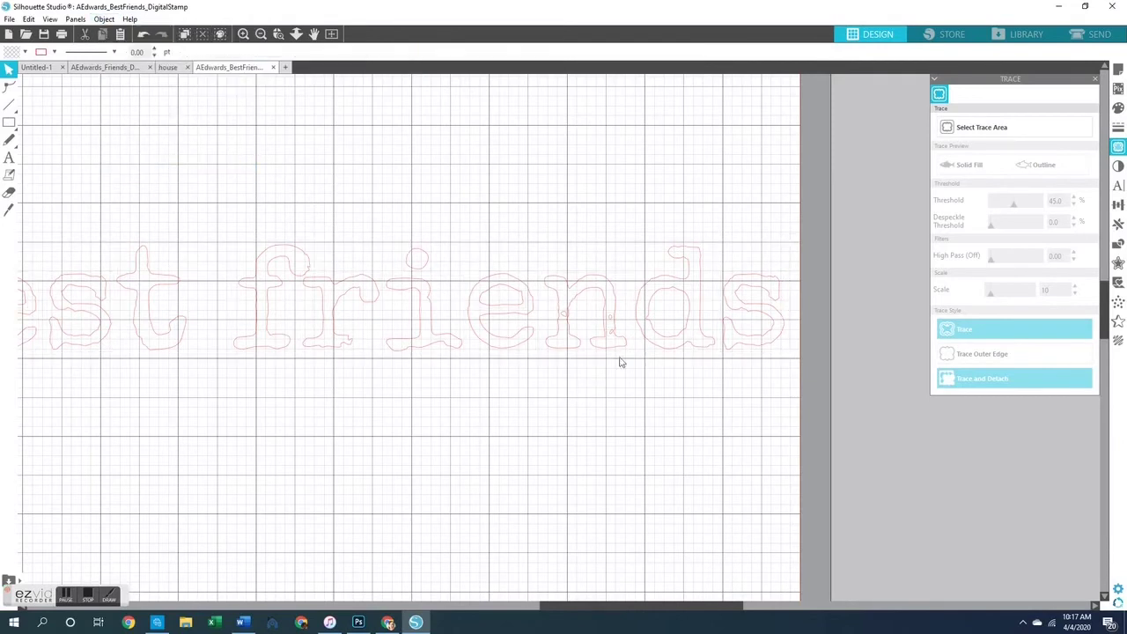
Delete the stray speck inside the 'e' and the two specks inside the 'n'
click(562, 319)
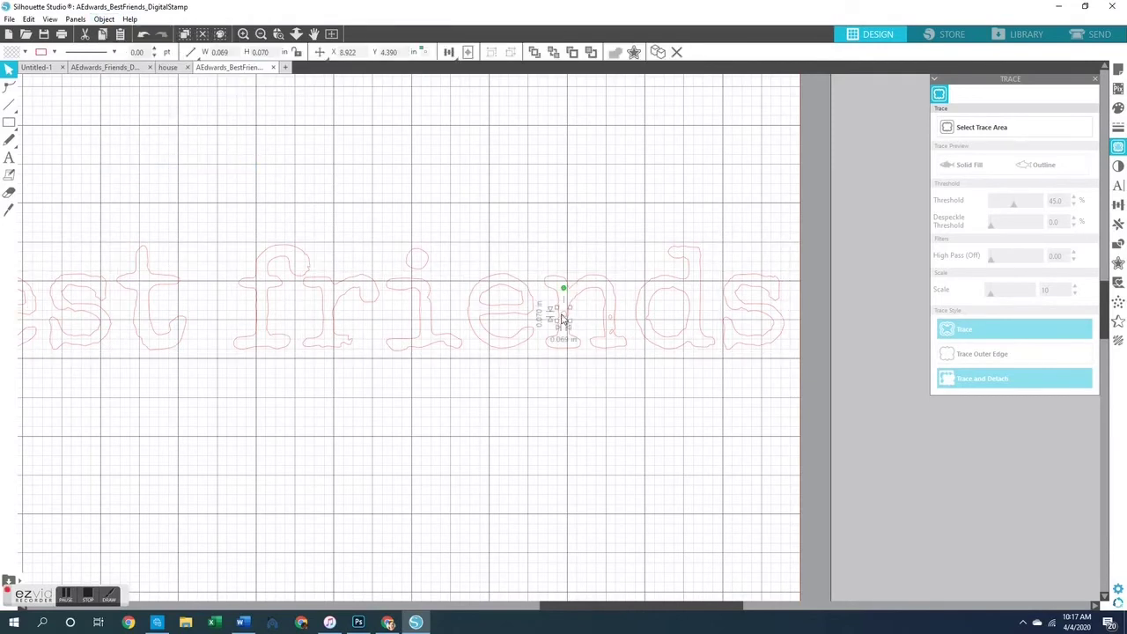
key(Delete)
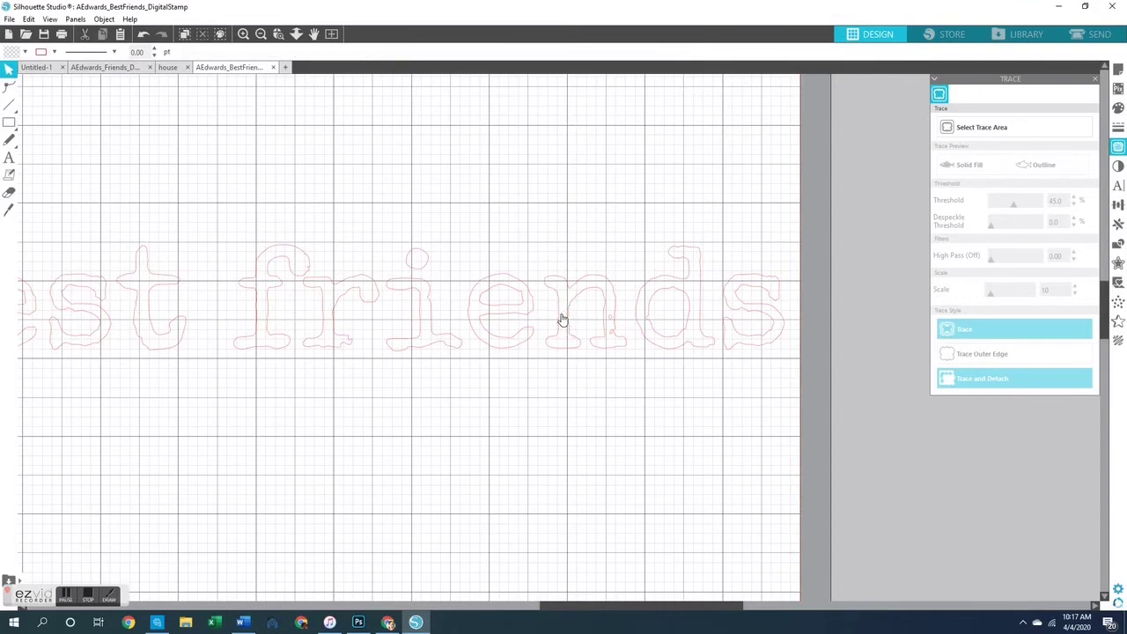
click(608, 322)
key(Delete)
click(611, 336)
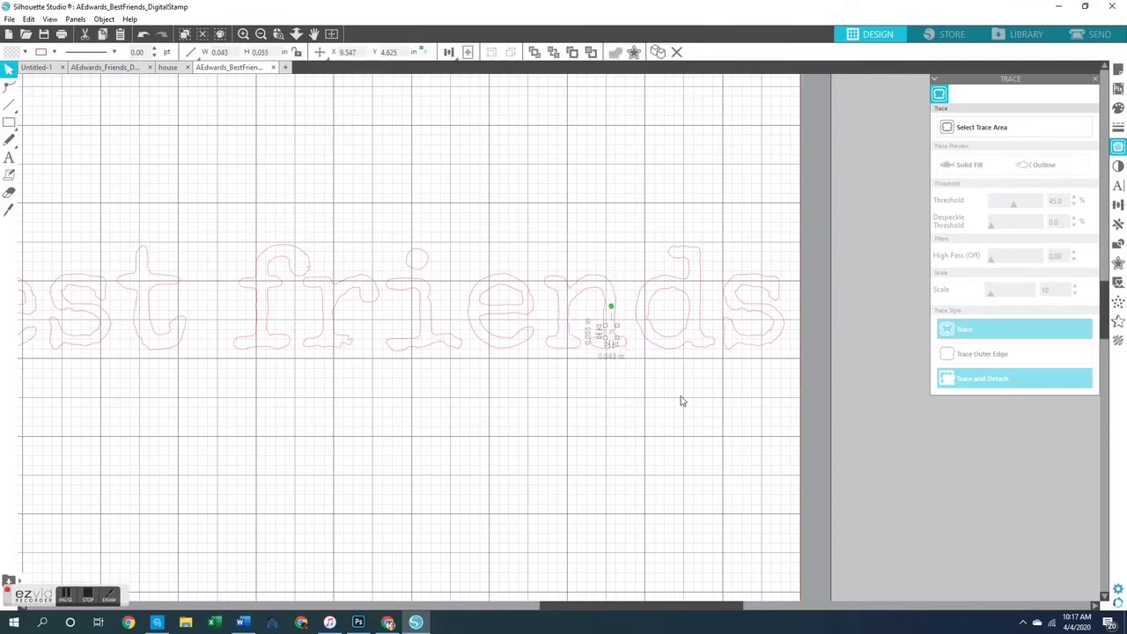
key(Delete)
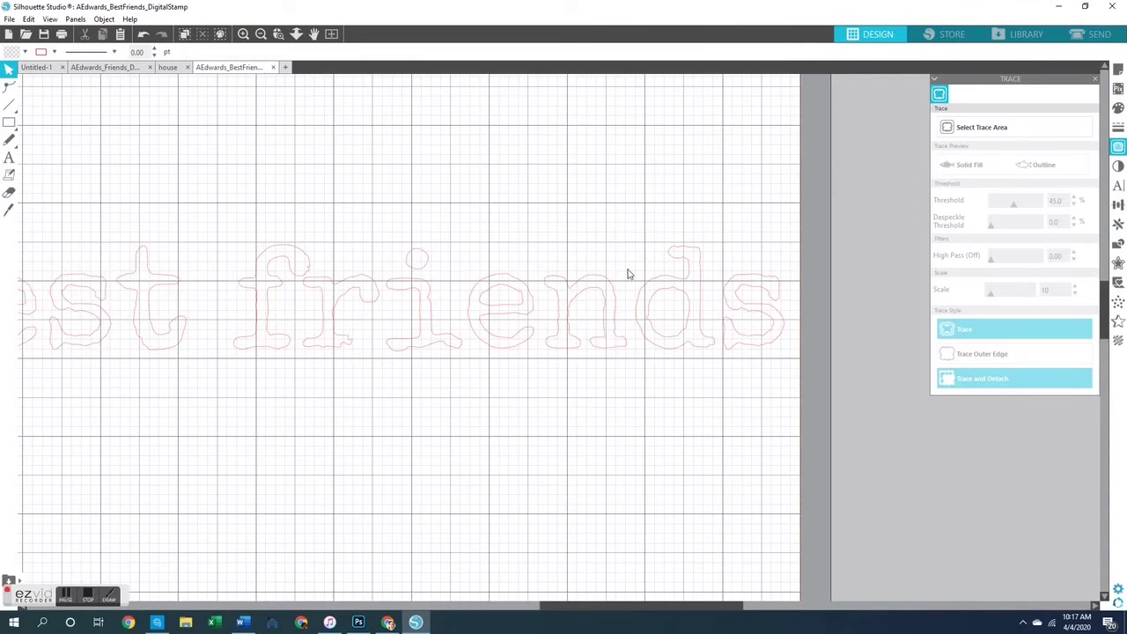
scroll(594, 546, down, 2)
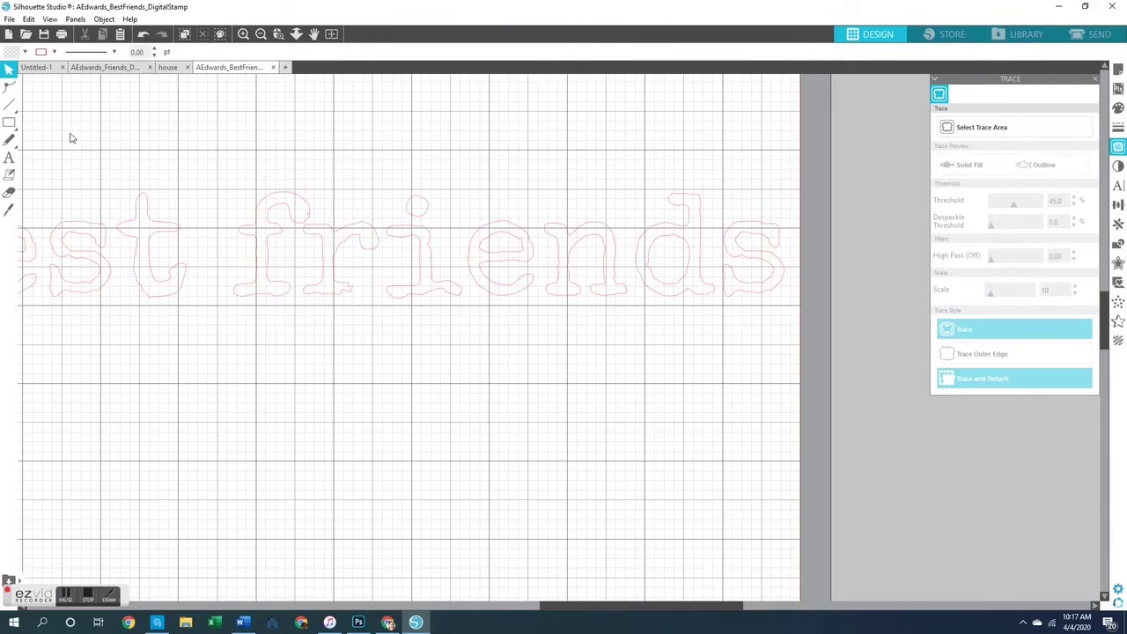
click(243, 33)
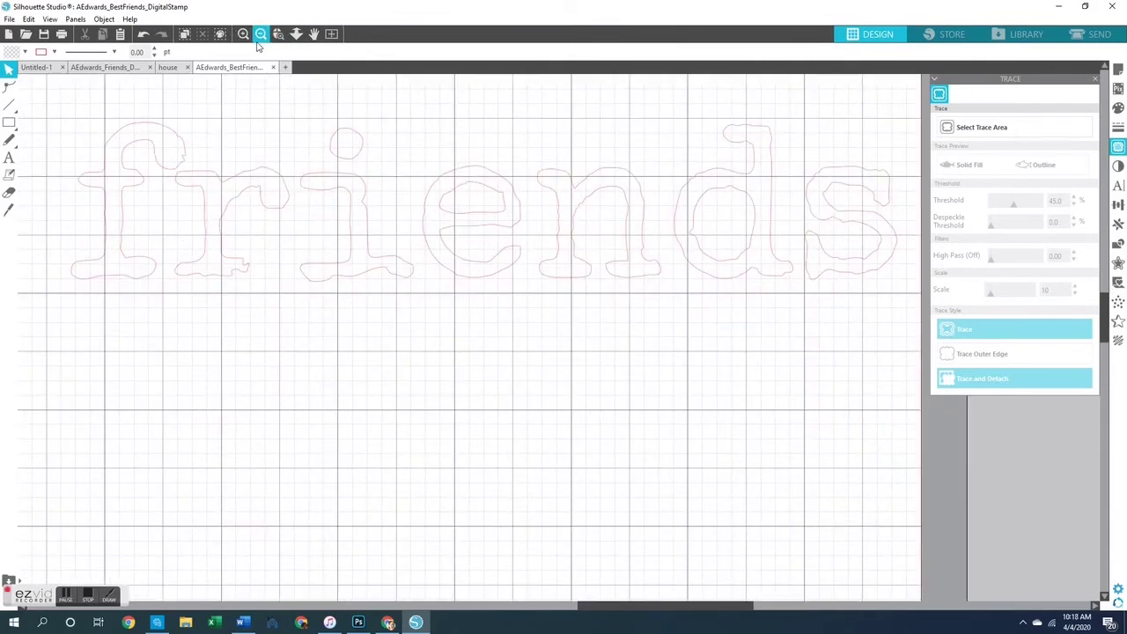
Select all the best friends letters and make them one compound path
click(261, 34)
click(261, 34)
click(260, 35)
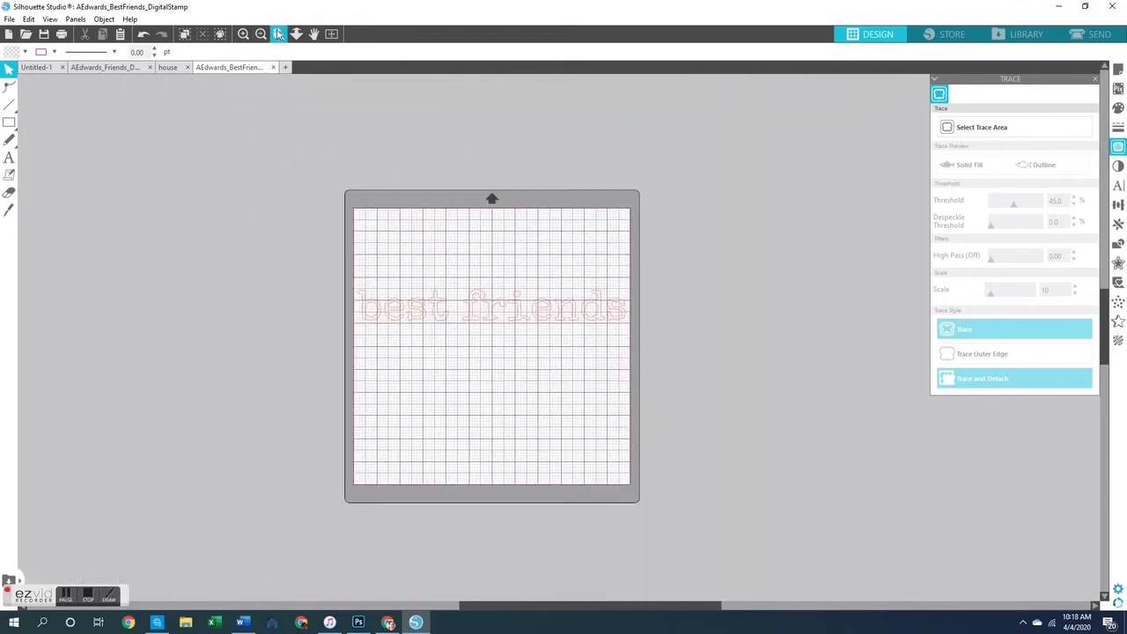
click(245, 37)
click(246, 37)
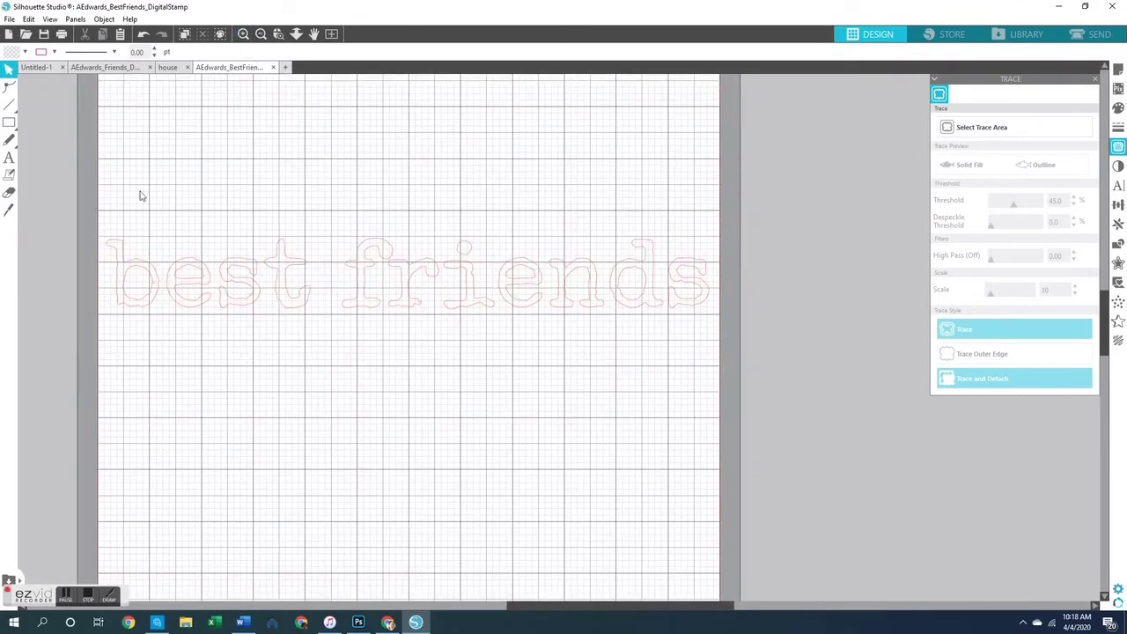
drag(99, 197, 780, 331)
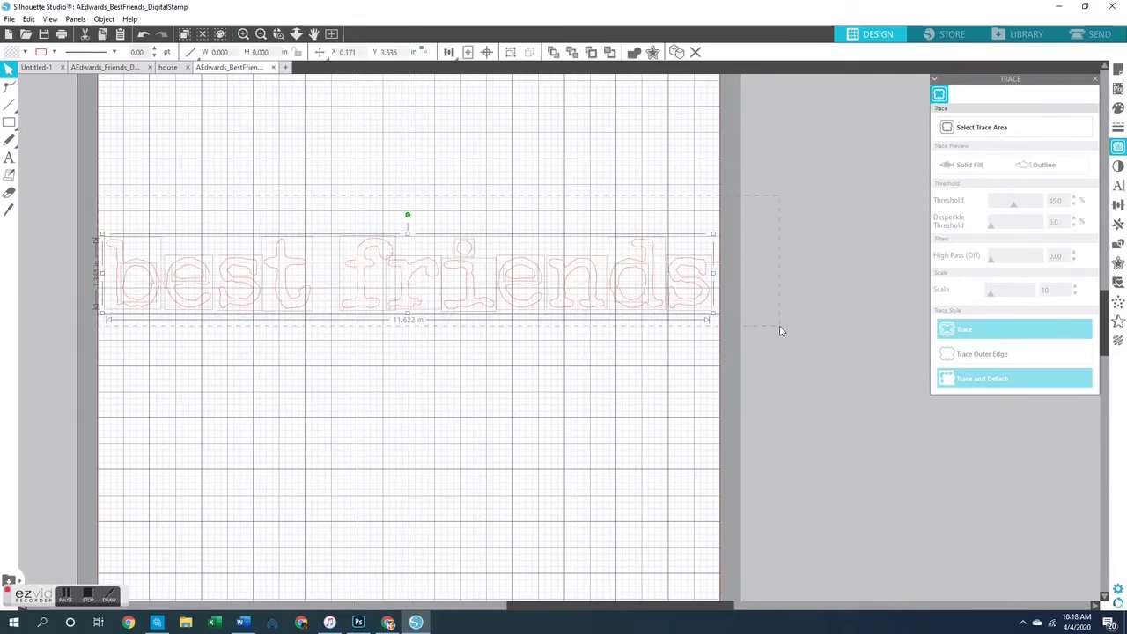
click(103, 18)
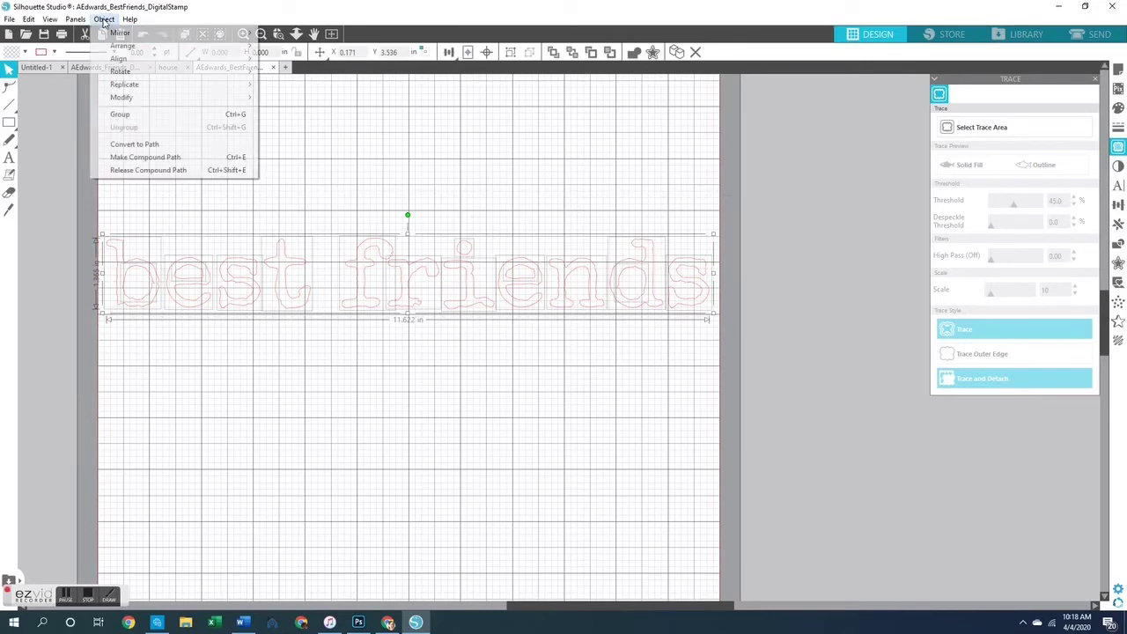
click(146, 157)
click(541, 420)
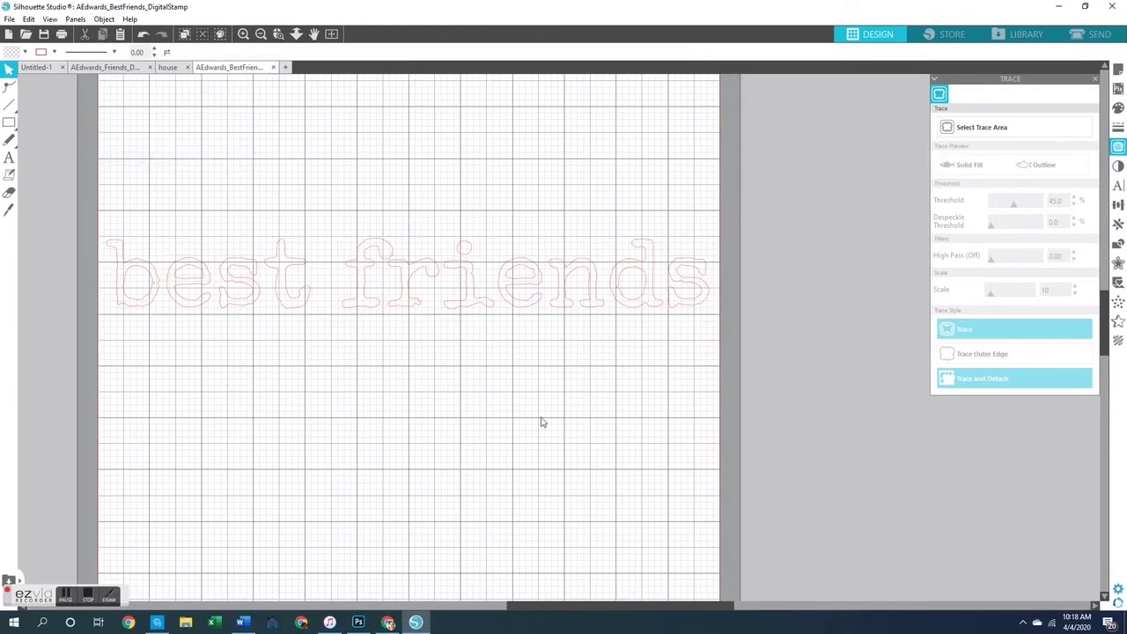
Move the 6.7 in wide best friends text to the mat's top-left corner
click(523, 300)
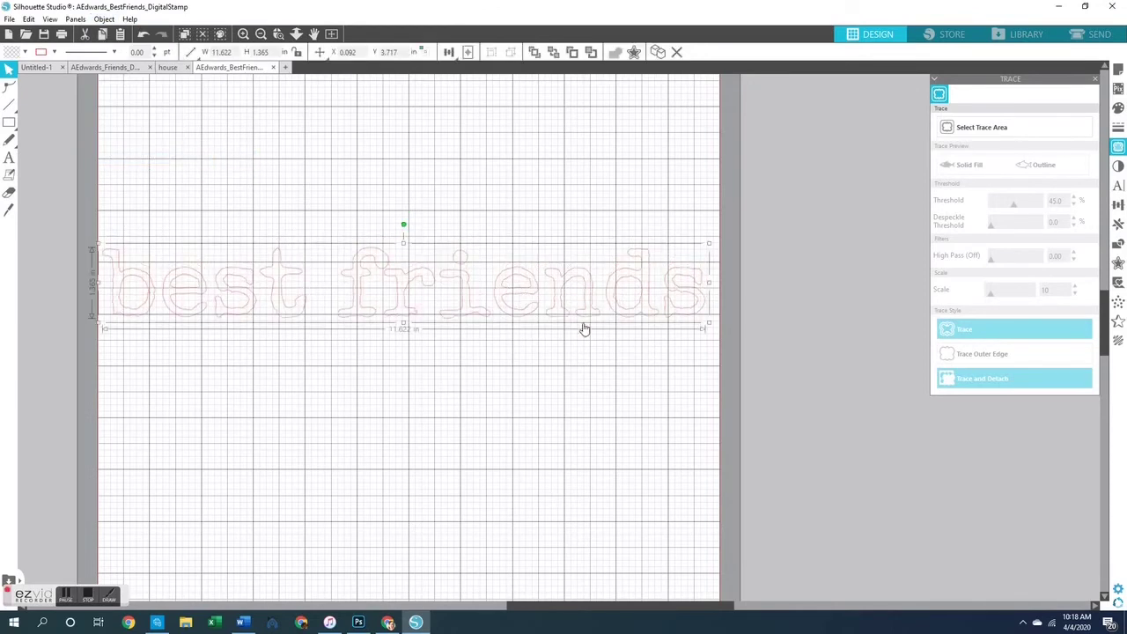
drag(709, 317, 453, 293)
click(570, 327)
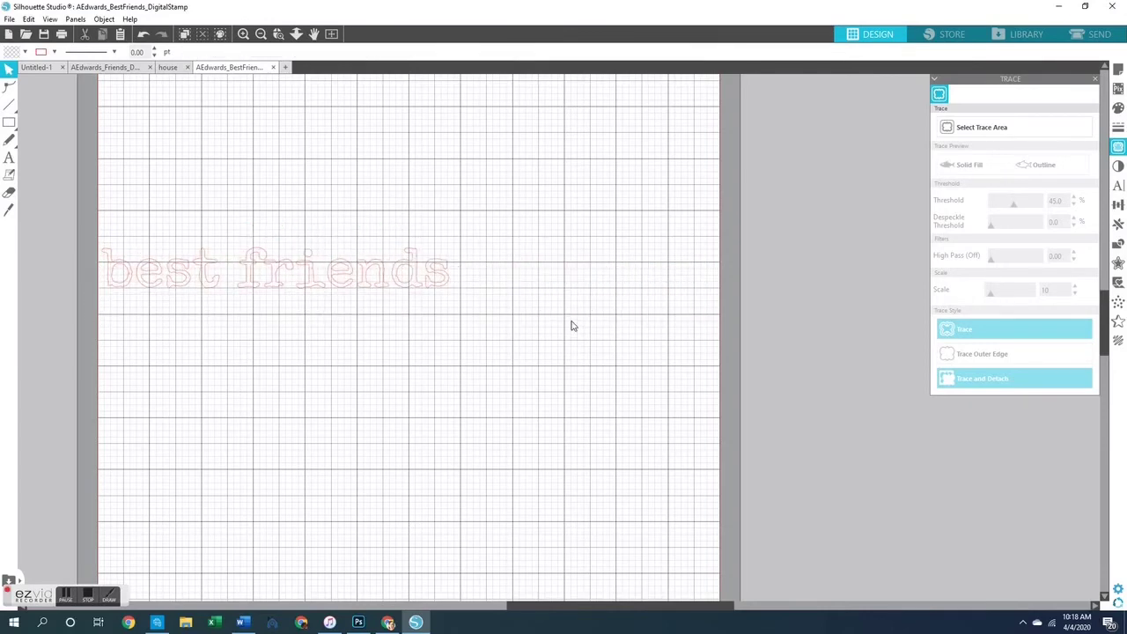
drag(324, 277, 347, 197)
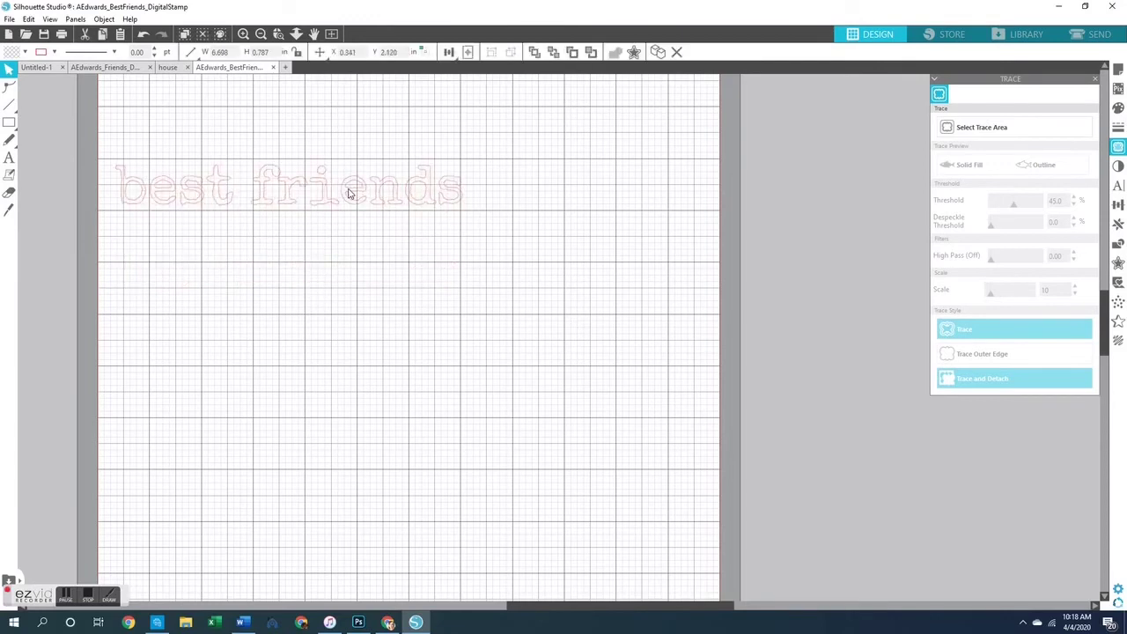
scroll(309, 267, up, 2)
drag(347, 280, 337, 185)
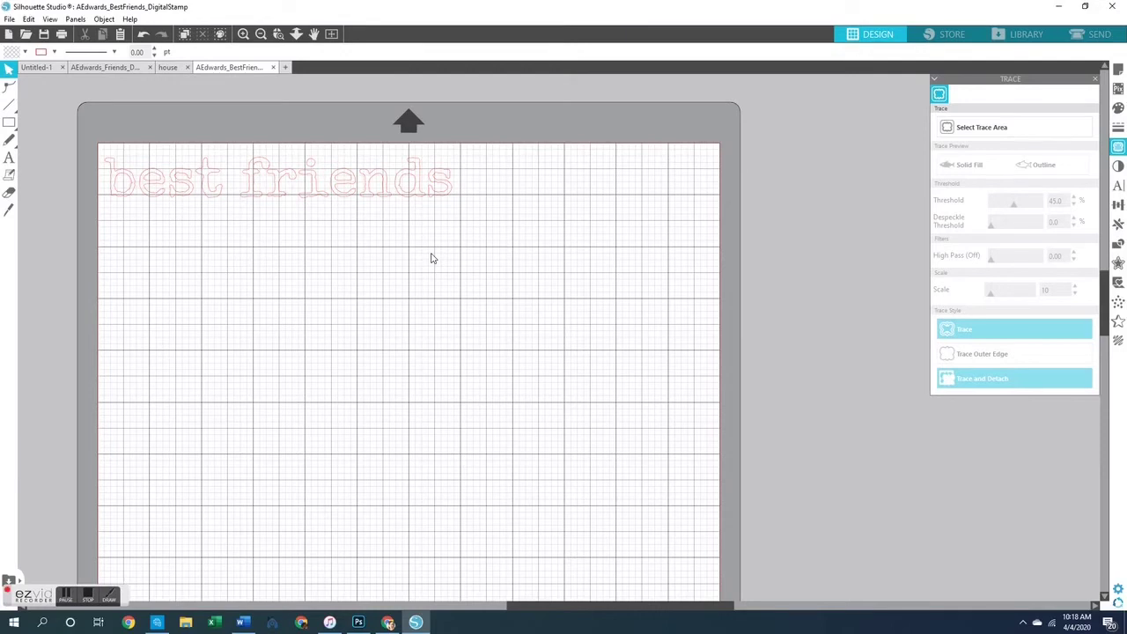
Select the best friends text in the BestFriends document for copying
click(169, 68)
click(112, 68)
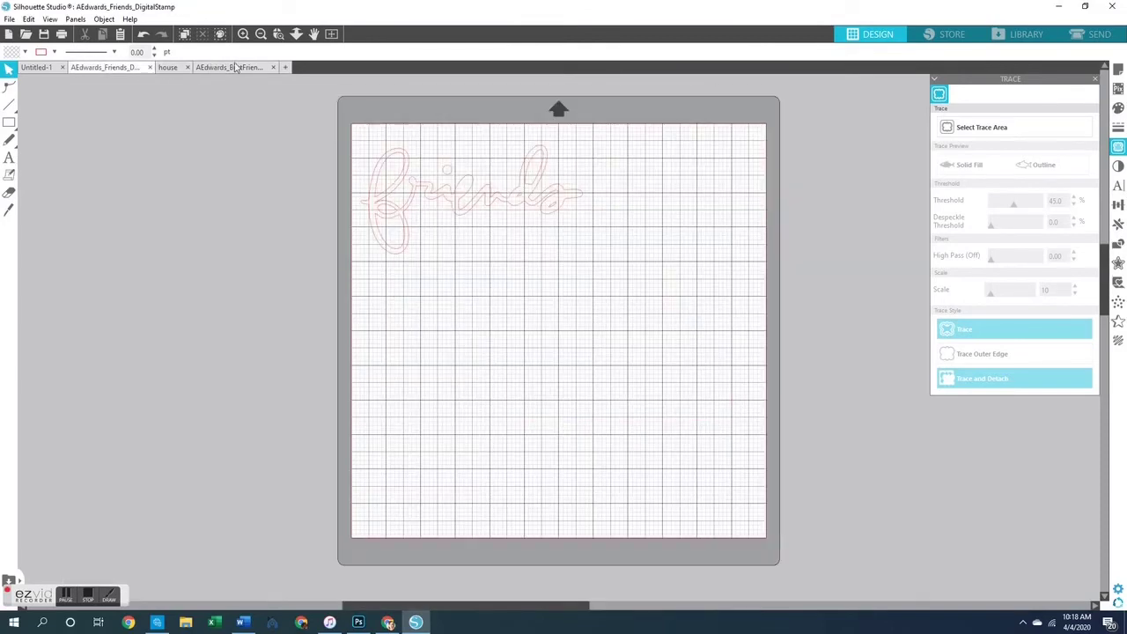
click(231, 68)
click(415, 169)
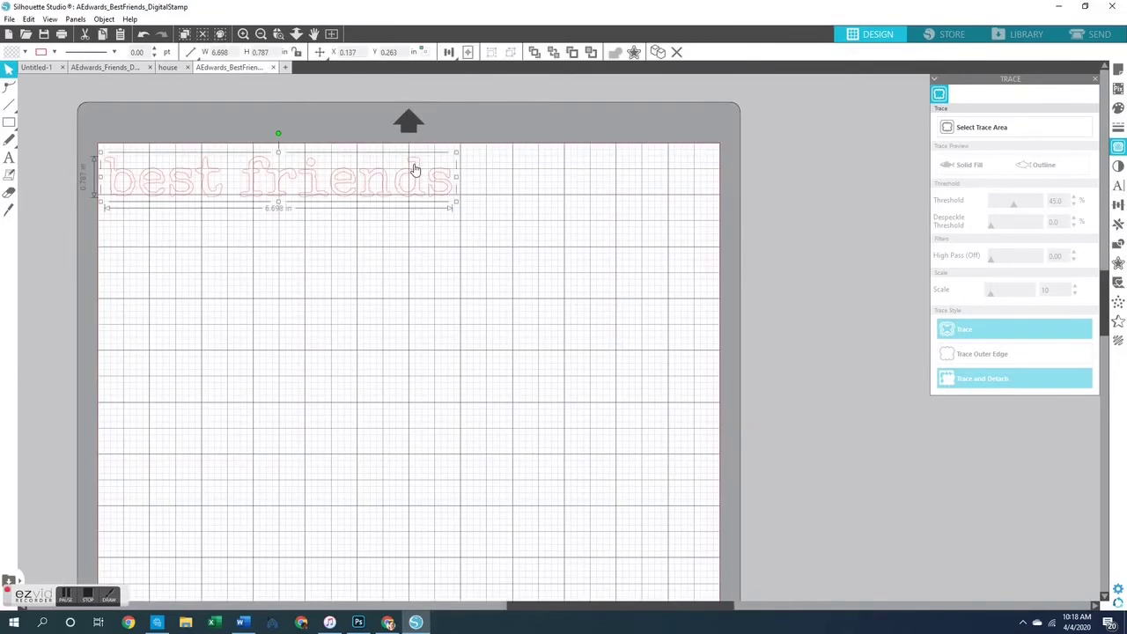
Paste it below the 'friends' script in Friends, then close BestFriends without saving
click(101, 68)
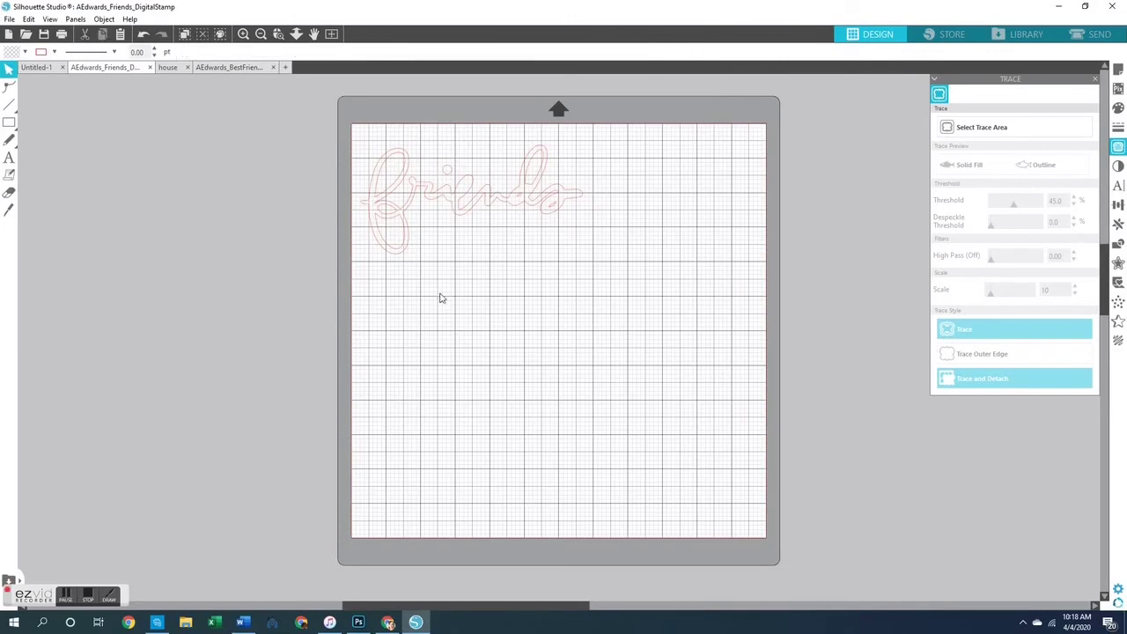
key(ctrl+v)
drag(494, 139, 500, 273)
click(737, 315)
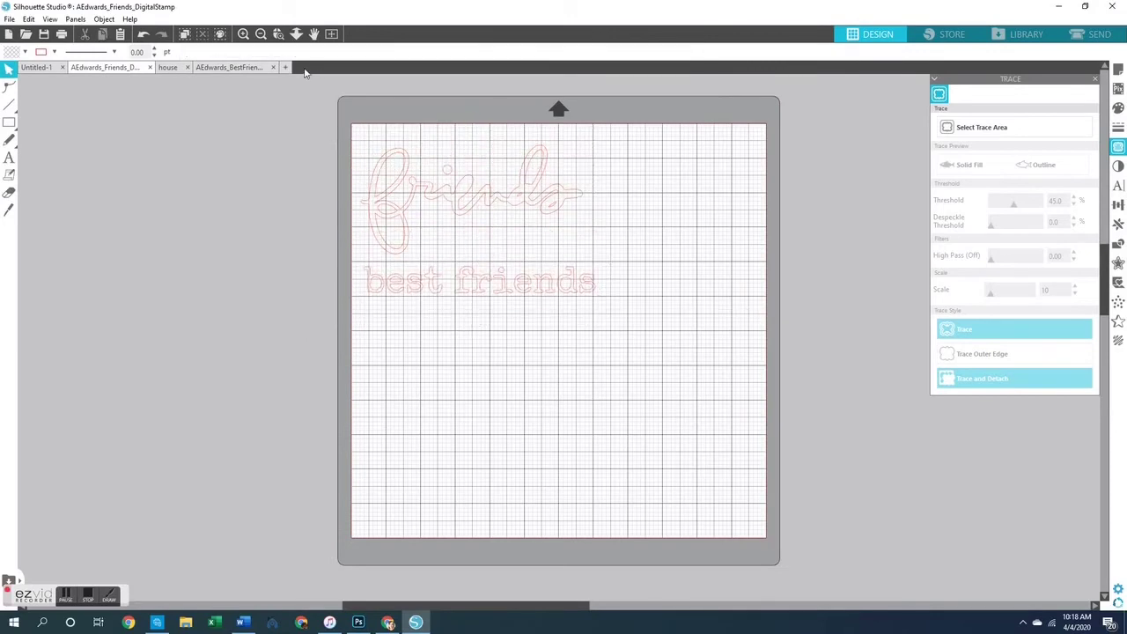
click(274, 68)
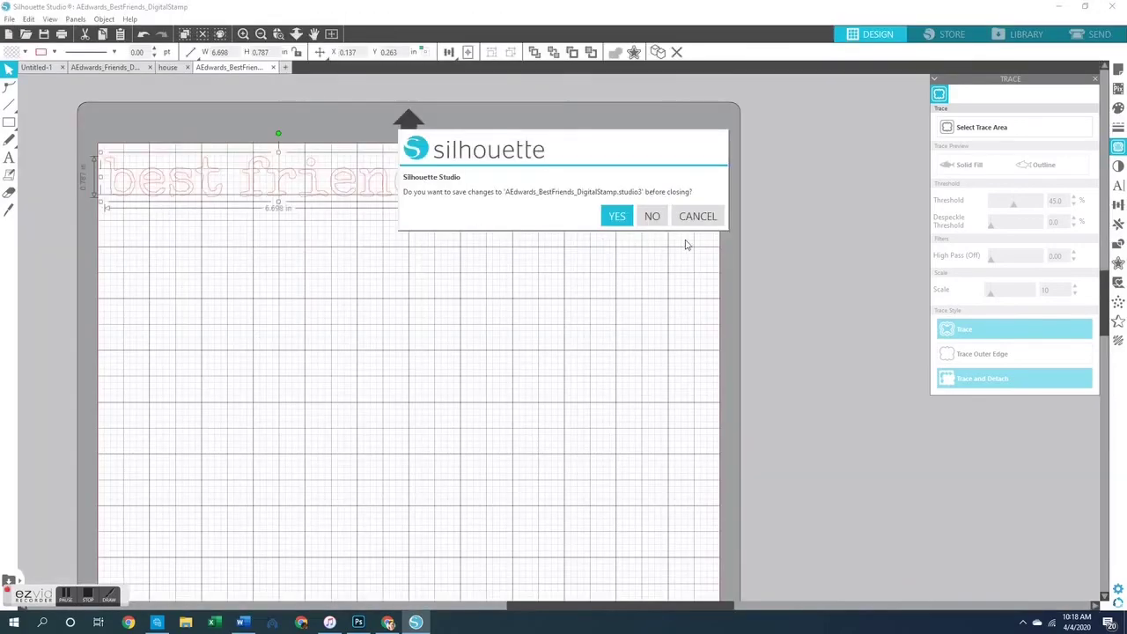
click(652, 215)
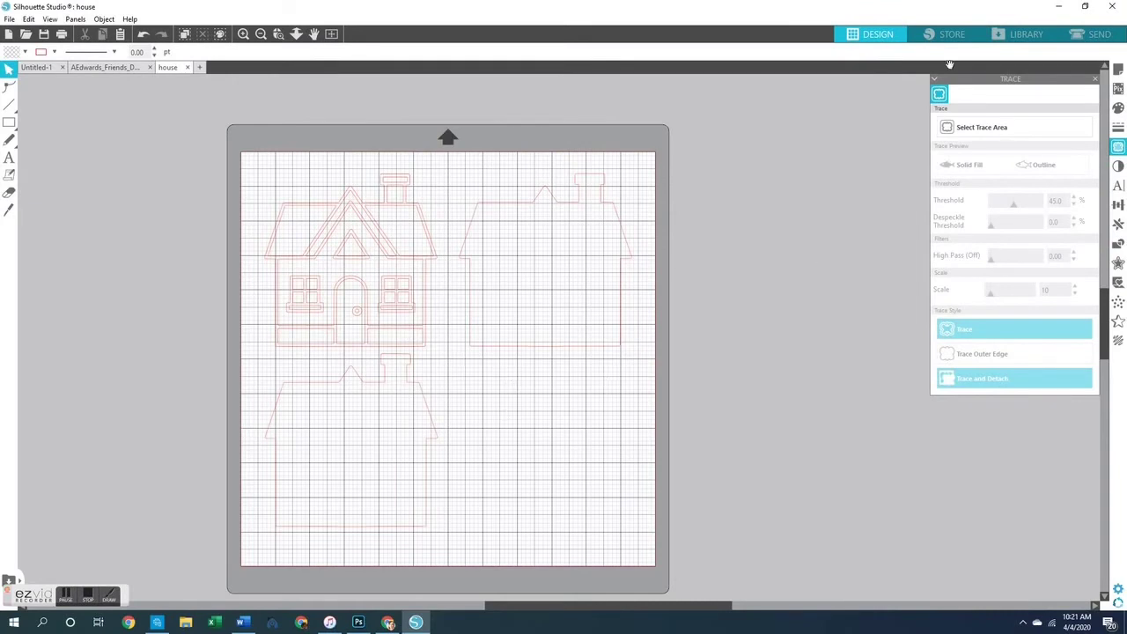
Preview the house cut lines in Send, then the Friends design's stamps with Cardstock, Plain
click(1098, 35)
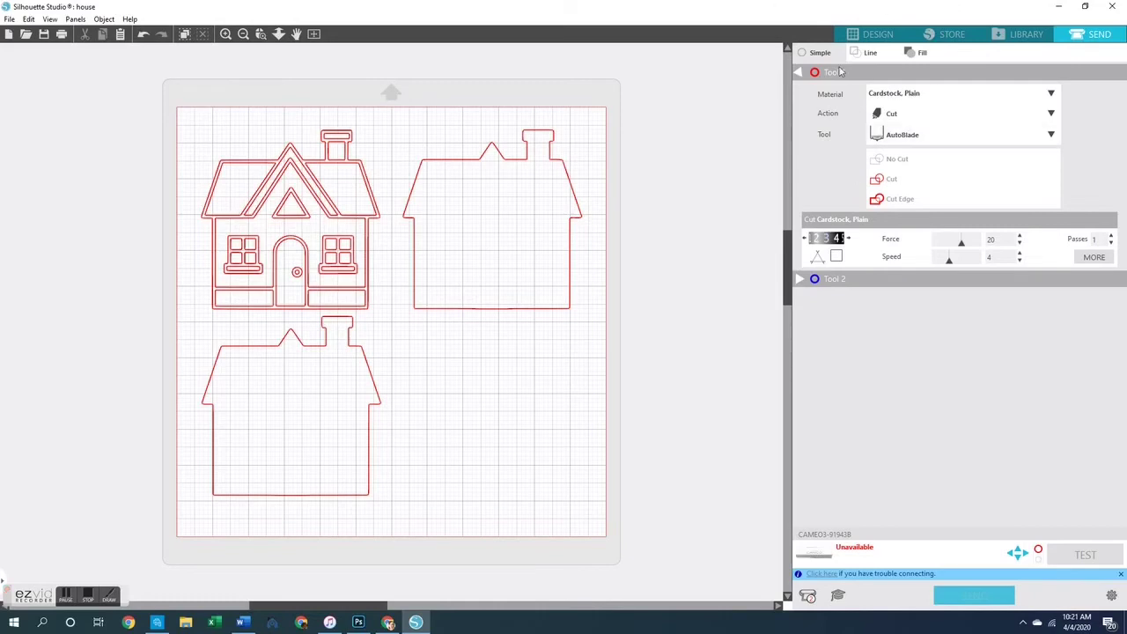
click(884, 37)
click(106, 68)
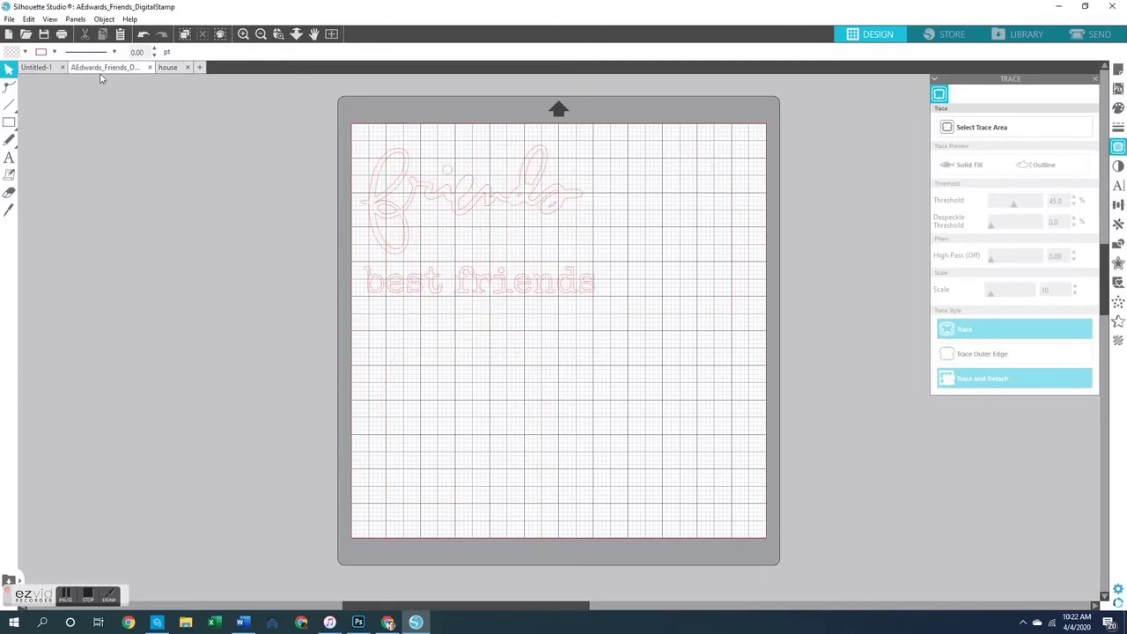
click(1099, 35)
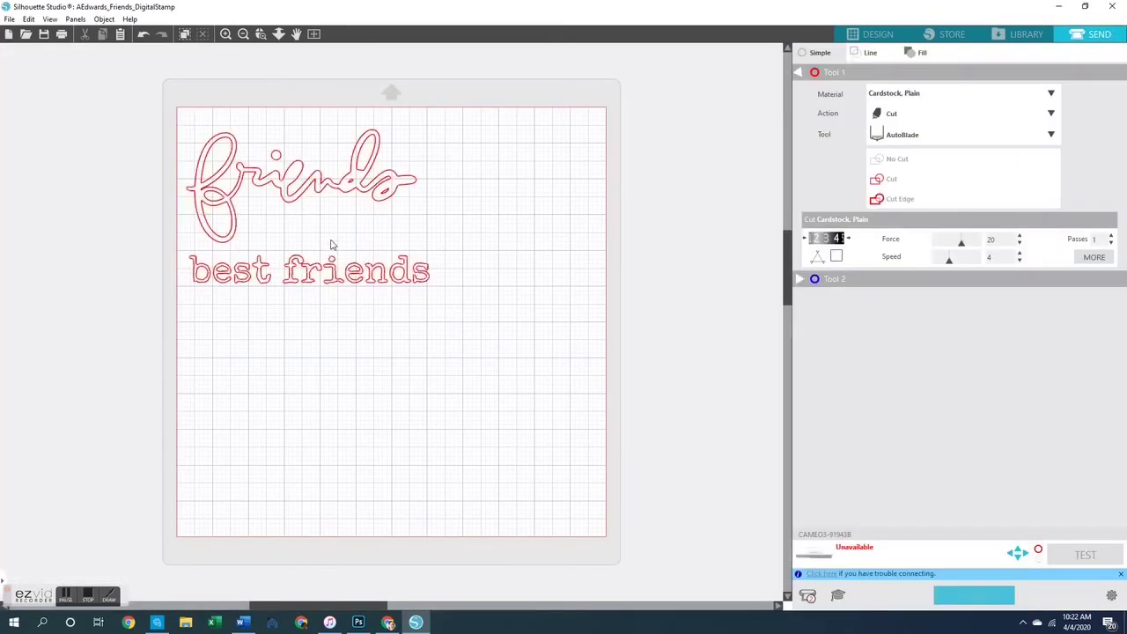